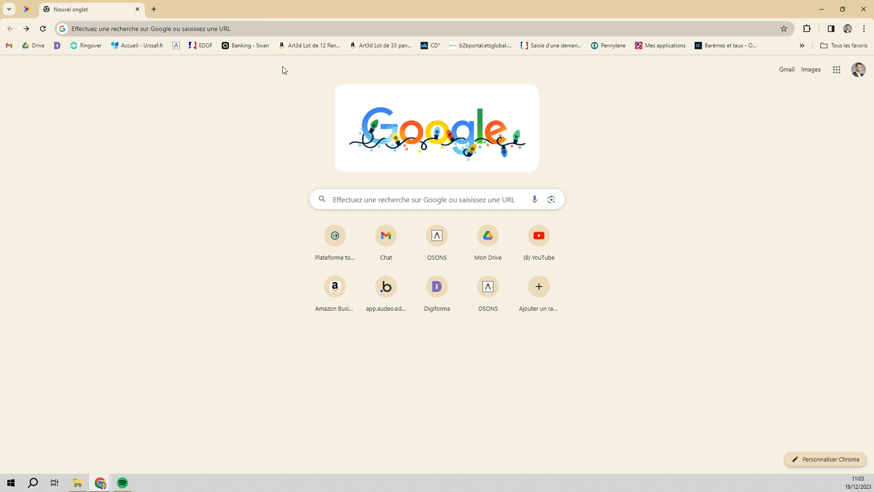
- Search Google for "wix" and open the main Wix.com site from the results
left_click(352, 194)
type("wix")
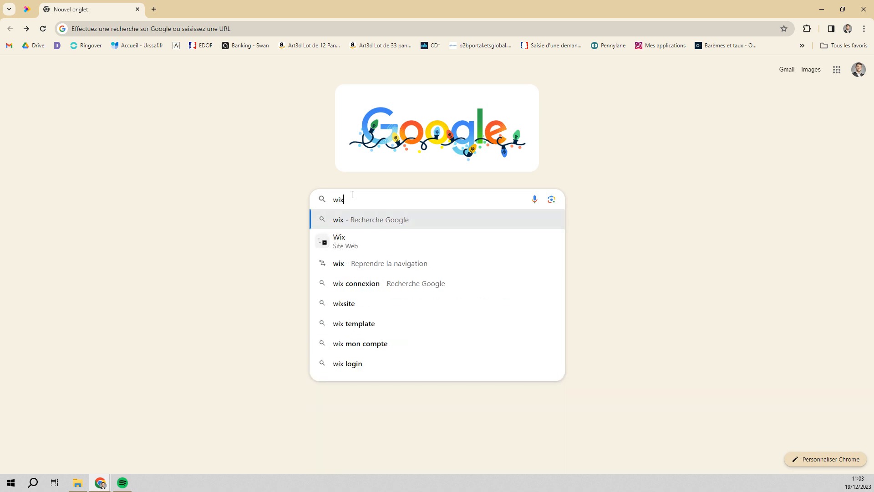
key("Return")
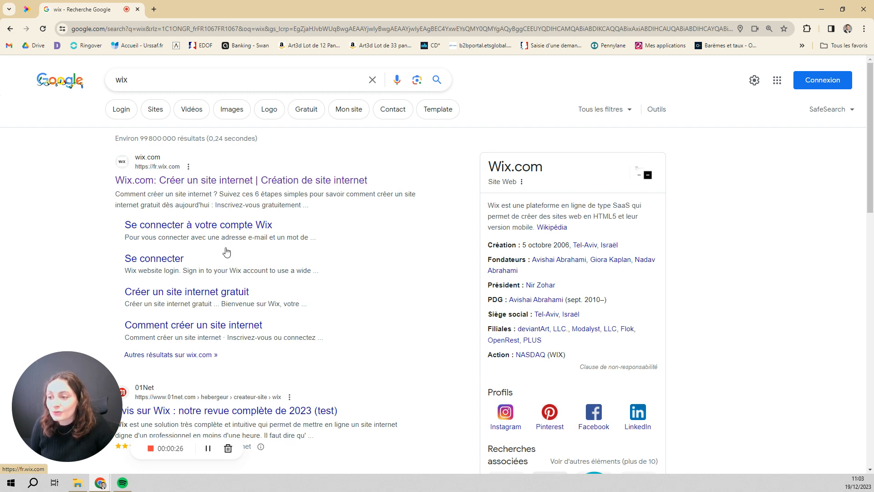
left_click(172, 184)
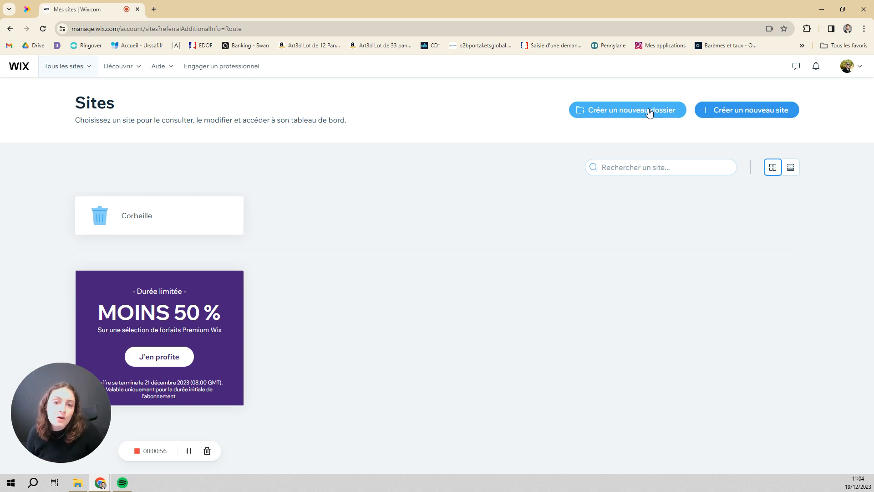
- Start creating a new site and choose to configure it without AI
left_click(738, 111)
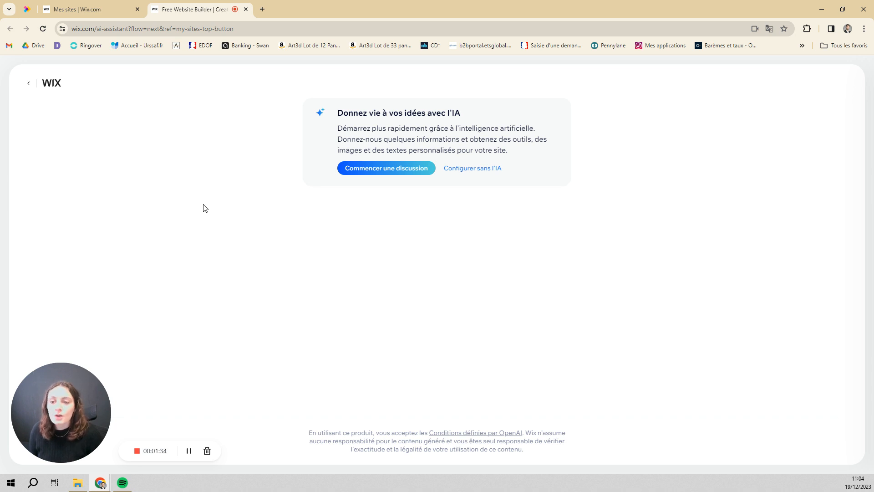
left_click(476, 173)
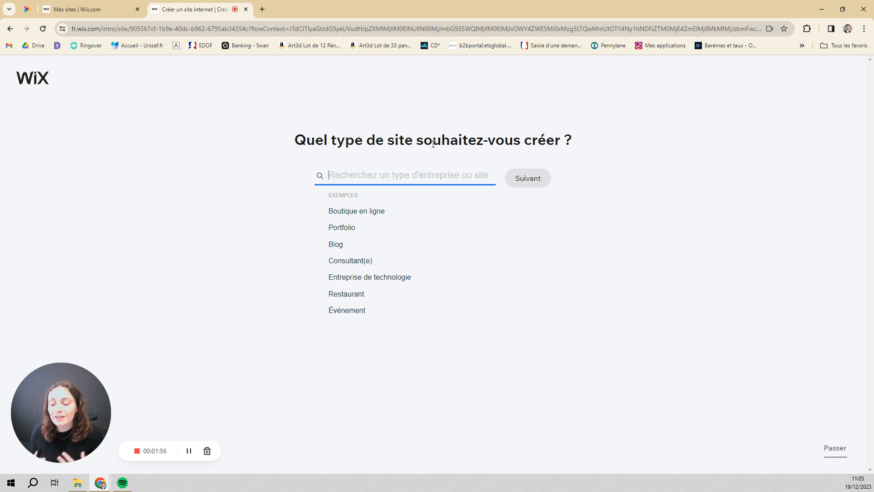
right_click(433, 143)
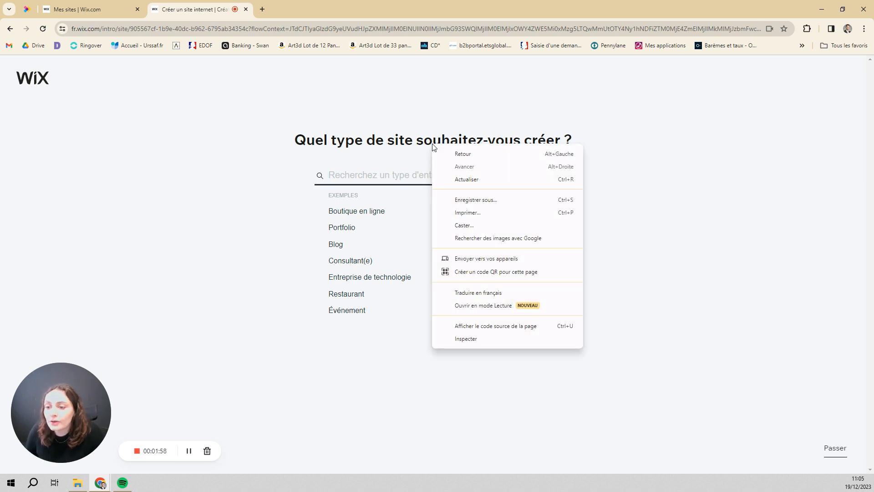
left_click(314, 229)
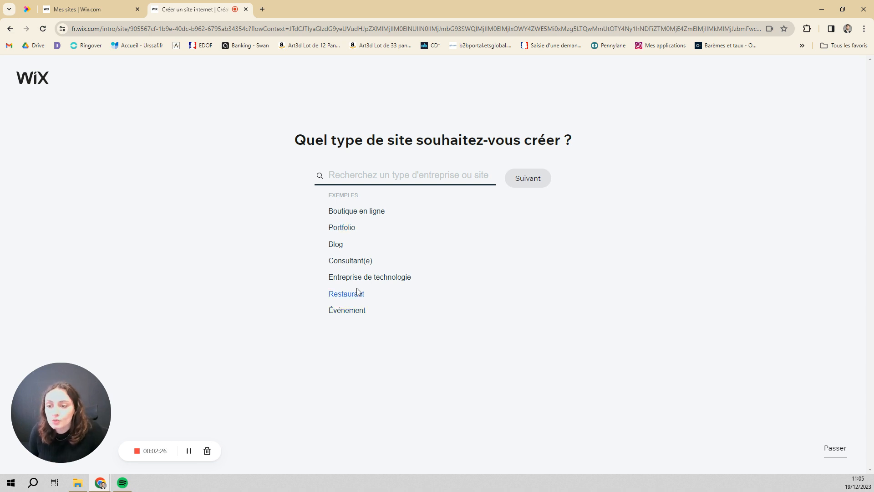
- Set the site type to "Boutique en ligne de savon naturel" and continue the setup
left_click(361, 214)
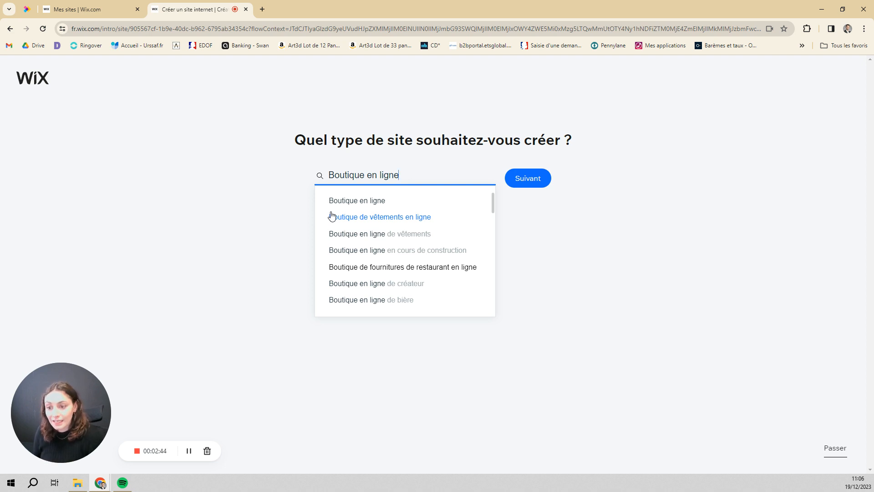
type("de savo")
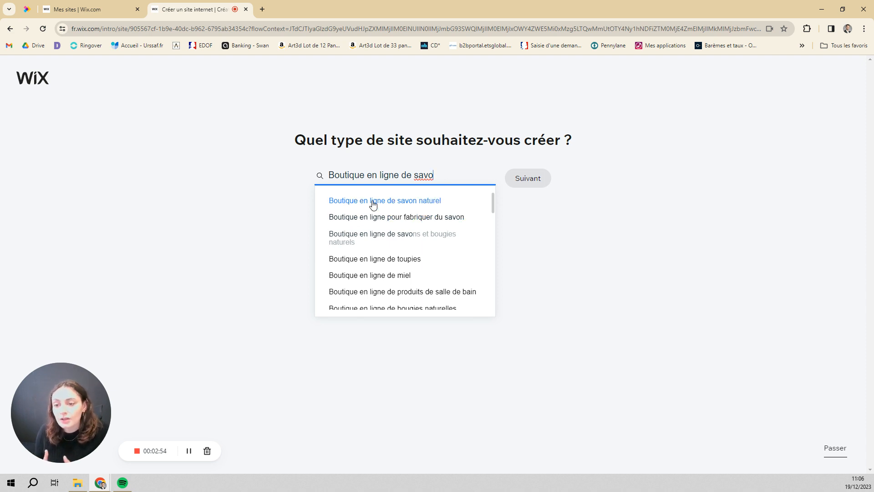
type("n")
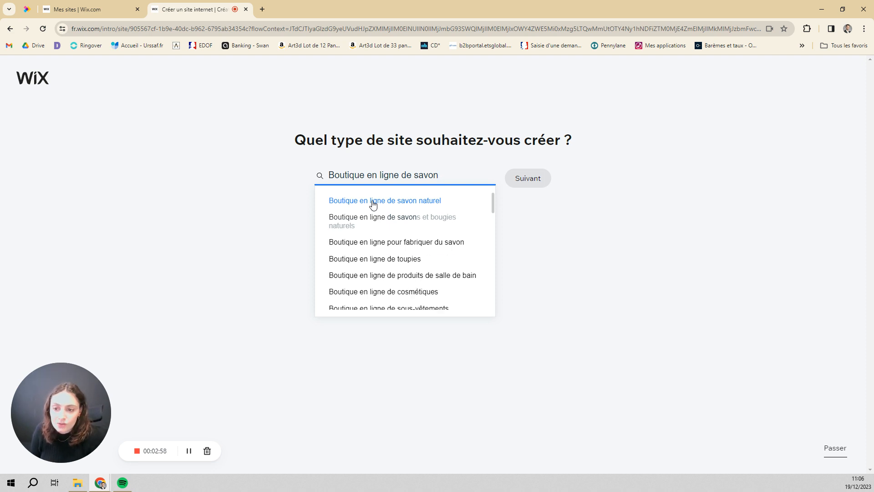
left_click(373, 203)
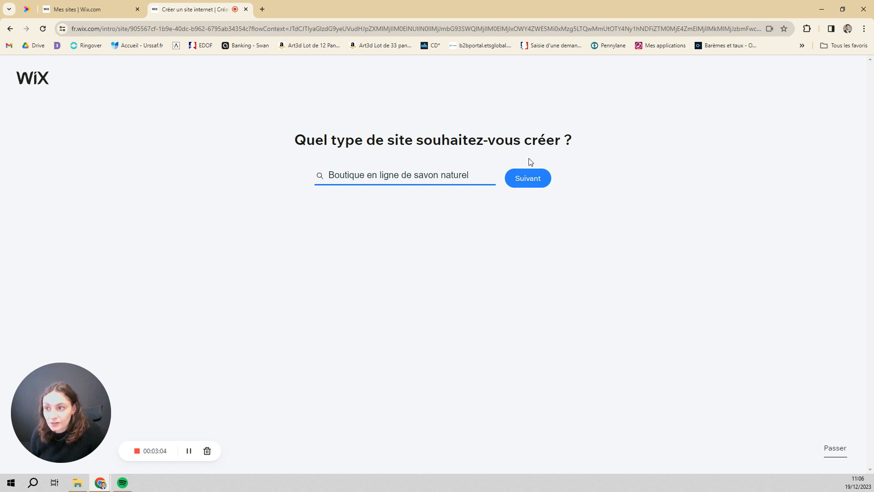
left_click(476, 179)
left_click(433, 201)
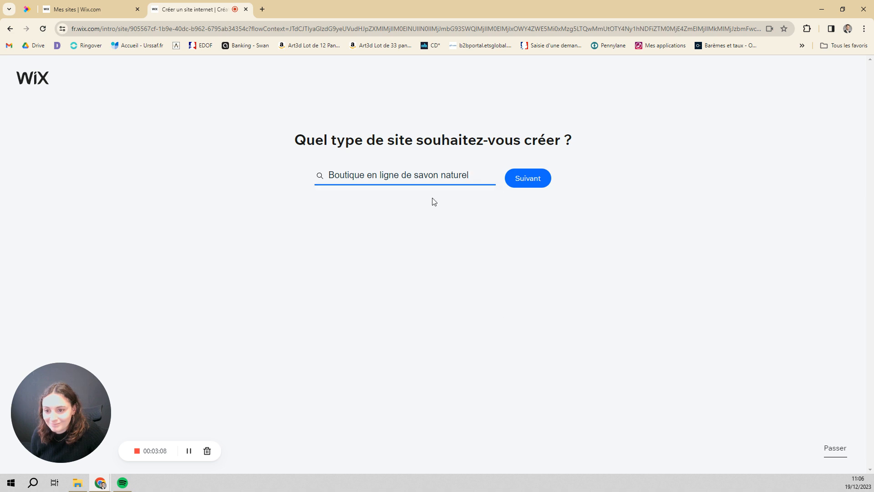
left_click(505, 182)
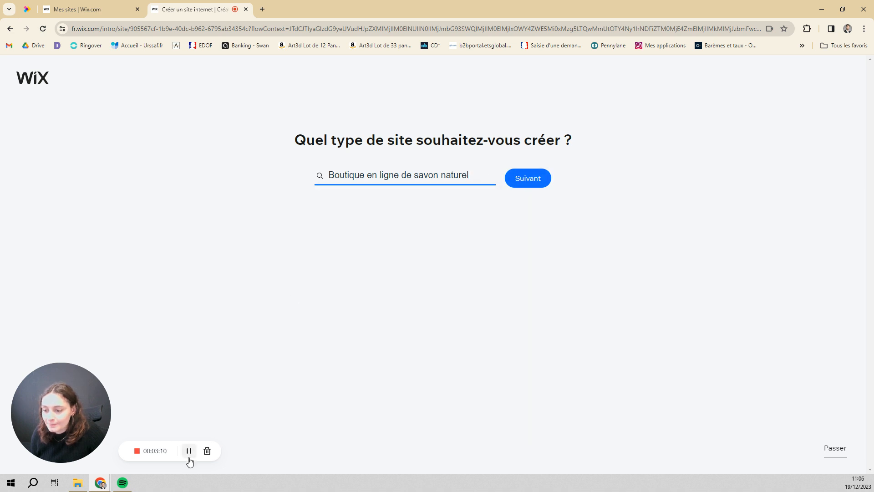
left_click(189, 451)
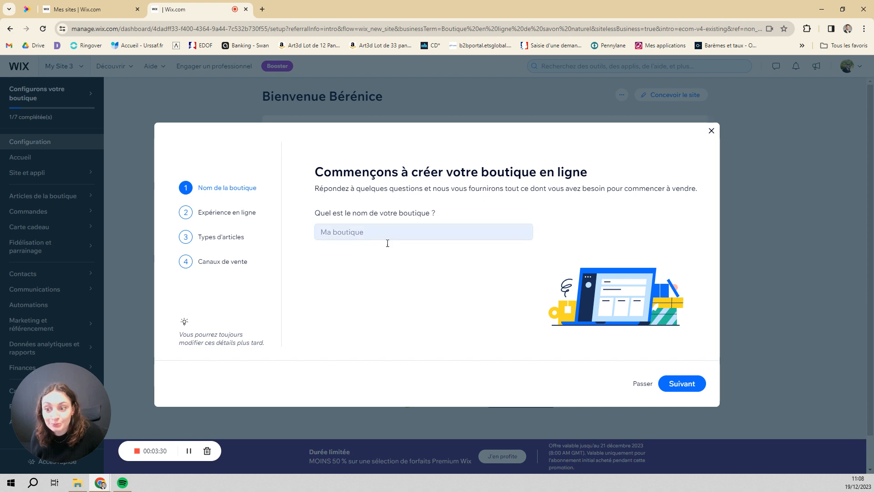
- Name the shop "Bubulle" and continue to the online experience question
left_click(383, 232)
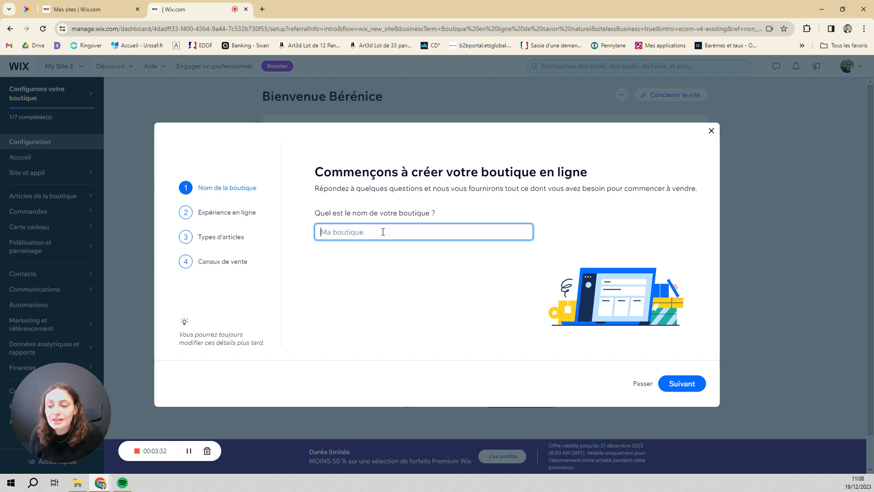
type("Bu")
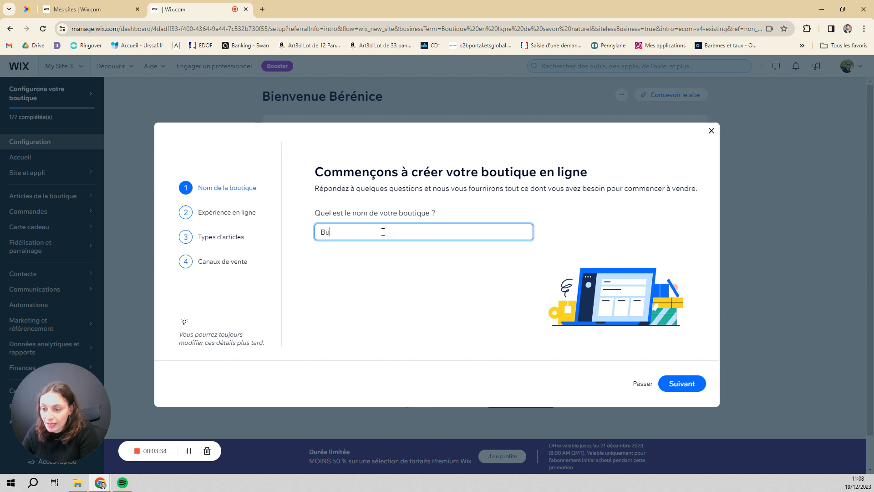
type("bules")
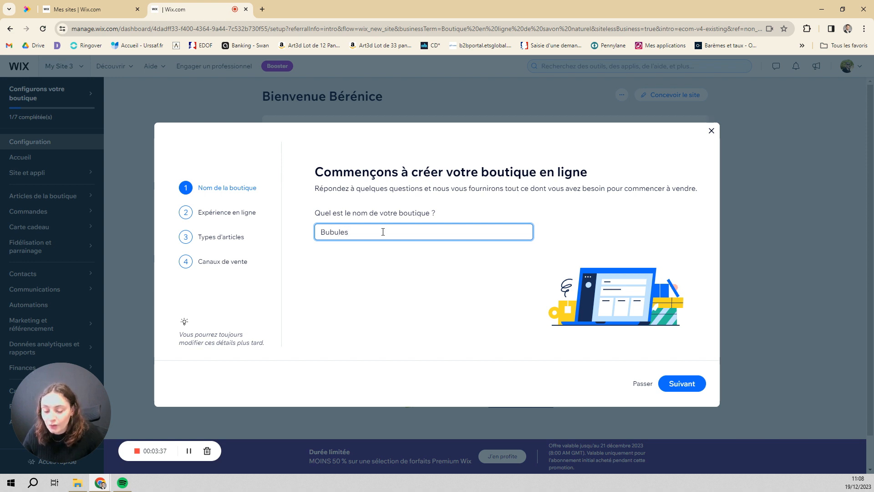
key("BackSpace")
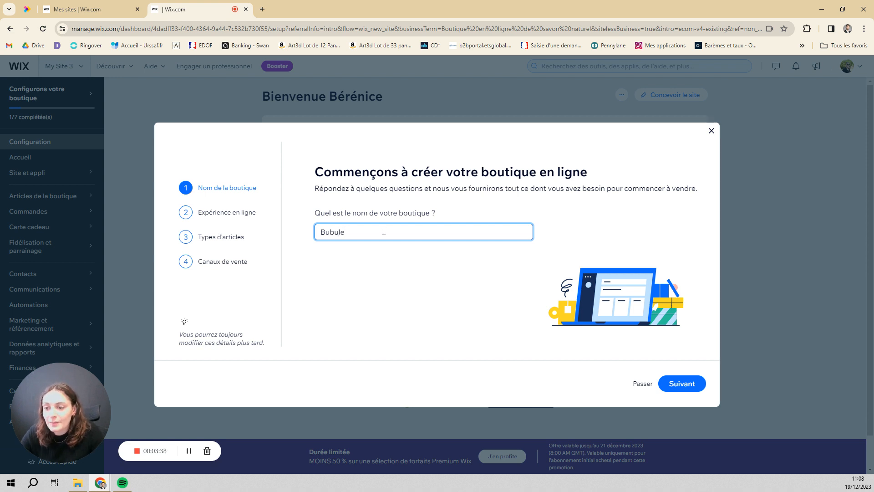
left_click(342, 232)
type("l")
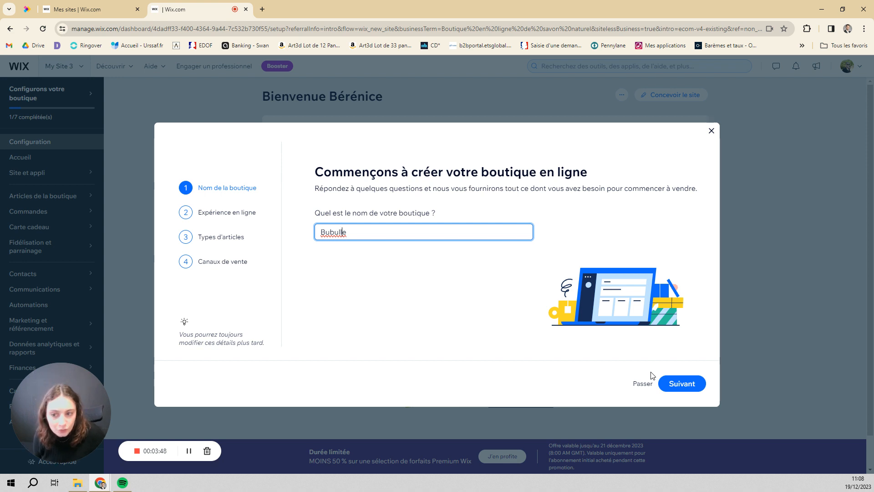
left_click(683, 387)
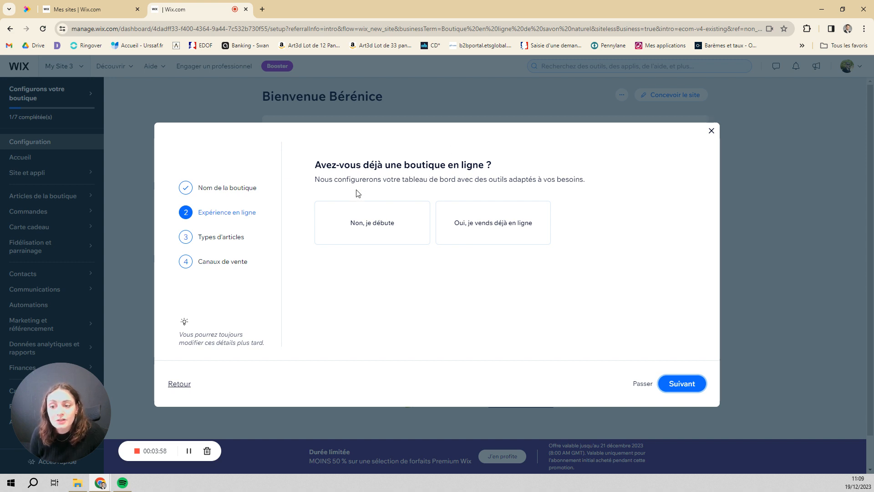
- Answer "Non, je débute" for online selling experience and choose "Articles physiques" as the type of items sold
left_click(417, 217)
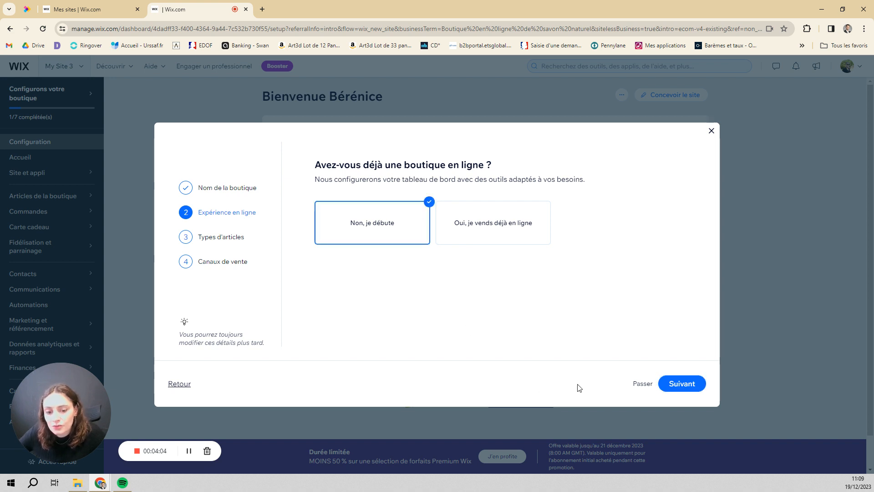
left_click(683, 380)
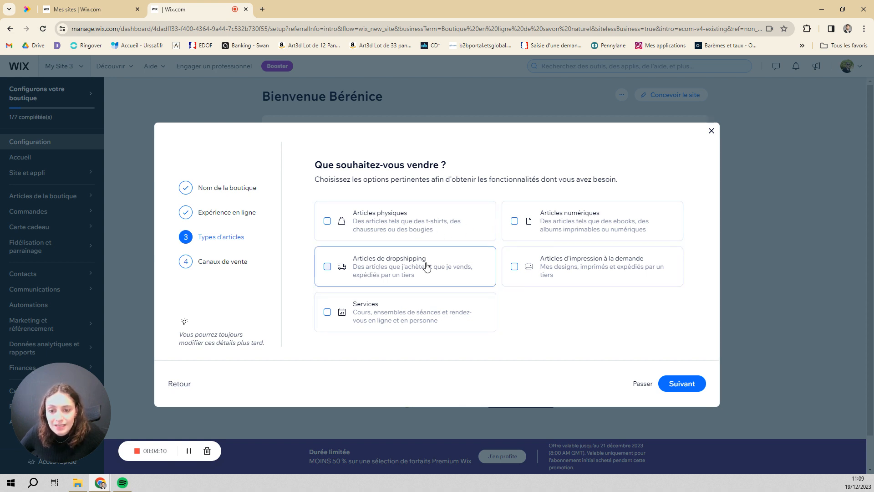
left_click(328, 222)
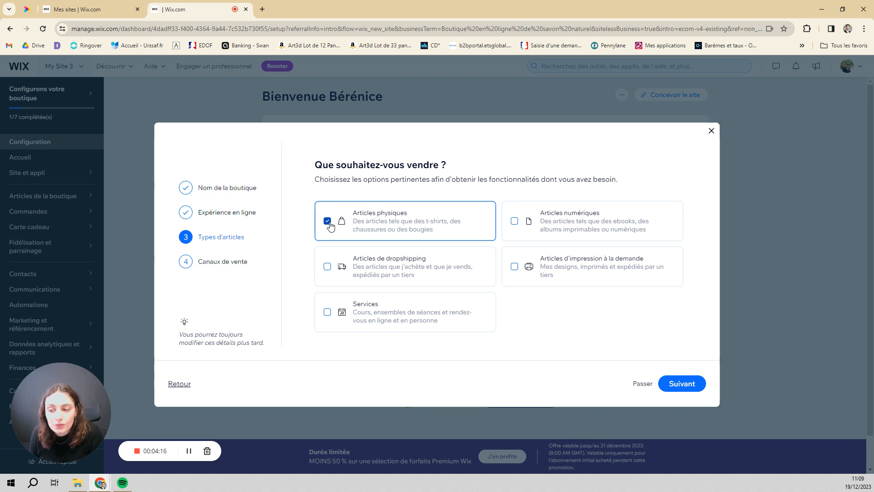
left_click(673, 386)
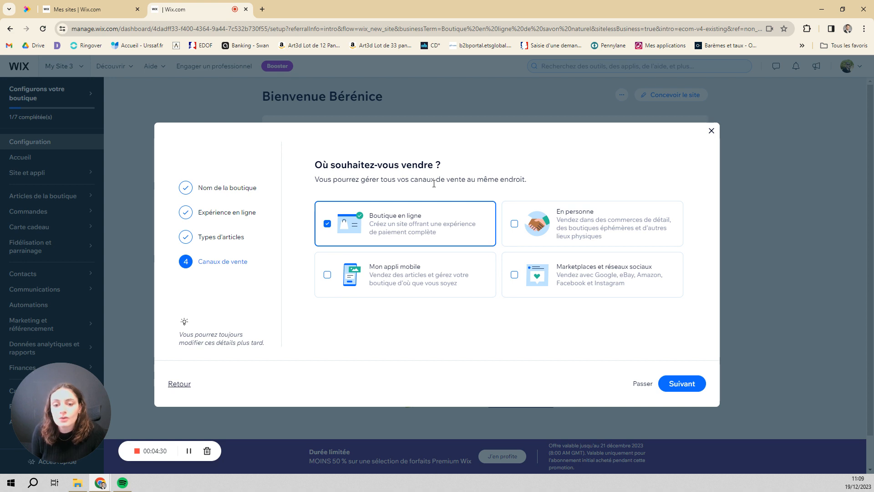
- Add "En personne" to the sales channels alongside the online shop and continue to the dashboard
left_click(515, 224)
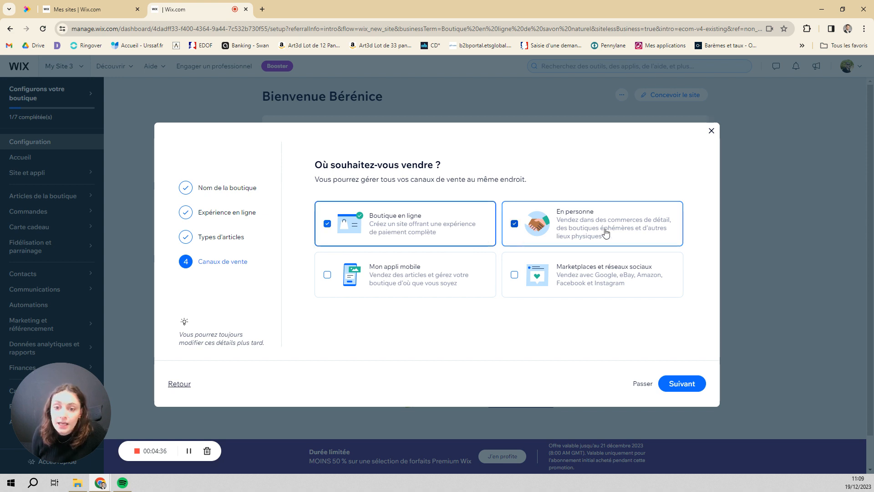
left_click(690, 391)
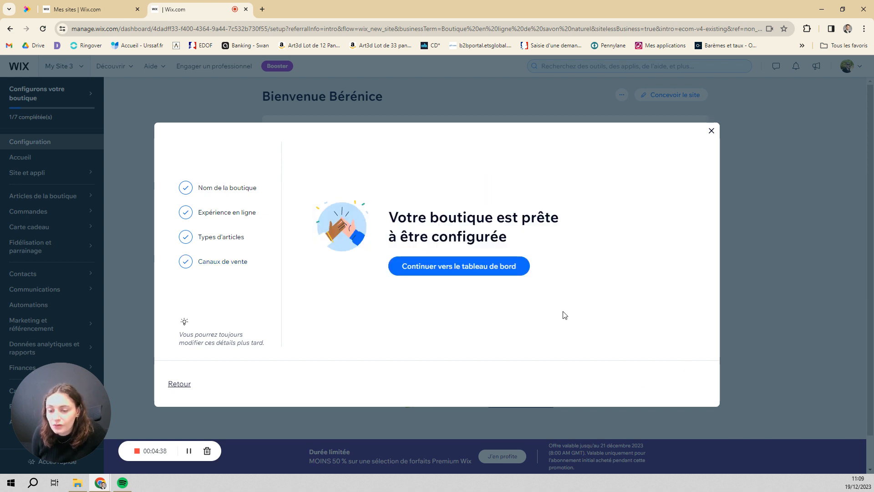
left_click(500, 267)
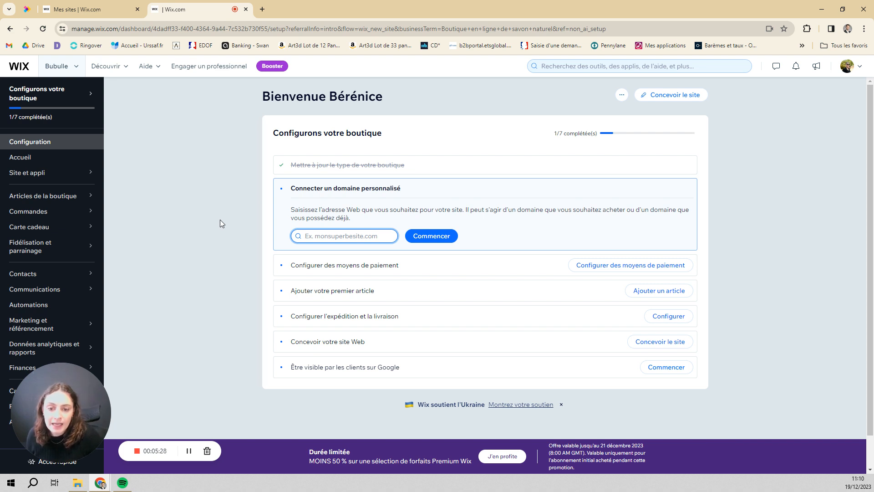
- View the available payment methods, dismissing the business location prompt, and return to the shop setup checklist
left_click(327, 274)
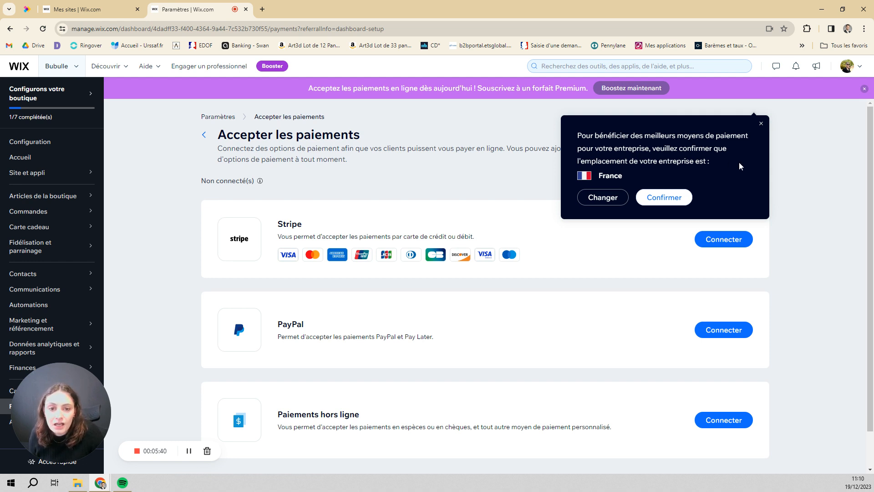
left_click(761, 124)
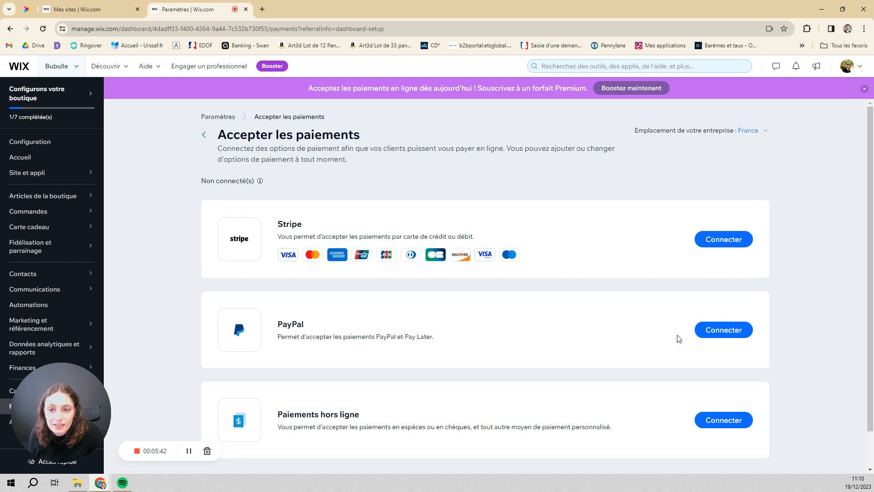
left_click(205, 135)
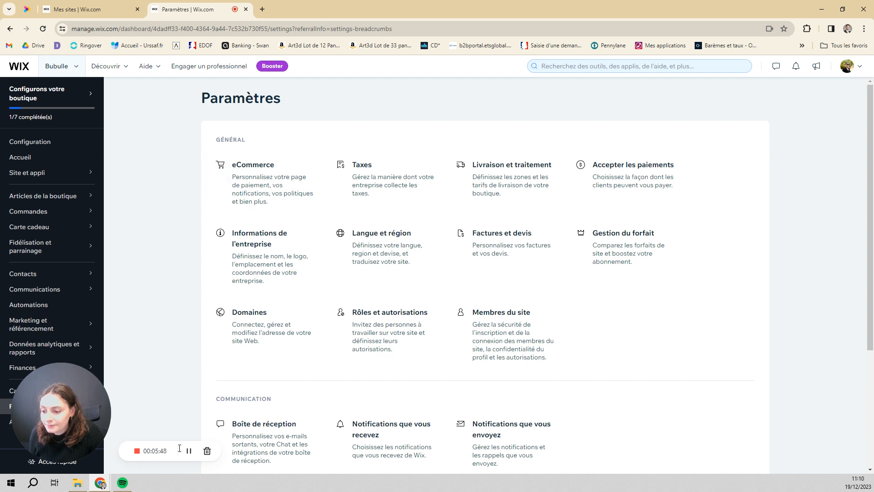
left_click(188, 450)
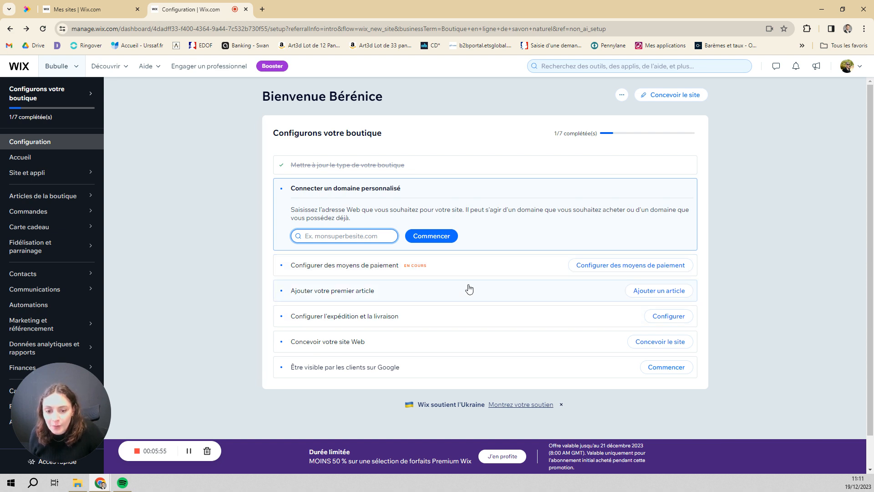
- Open the shop's article list from the setup checklist and start a new physical article
left_click(656, 292)
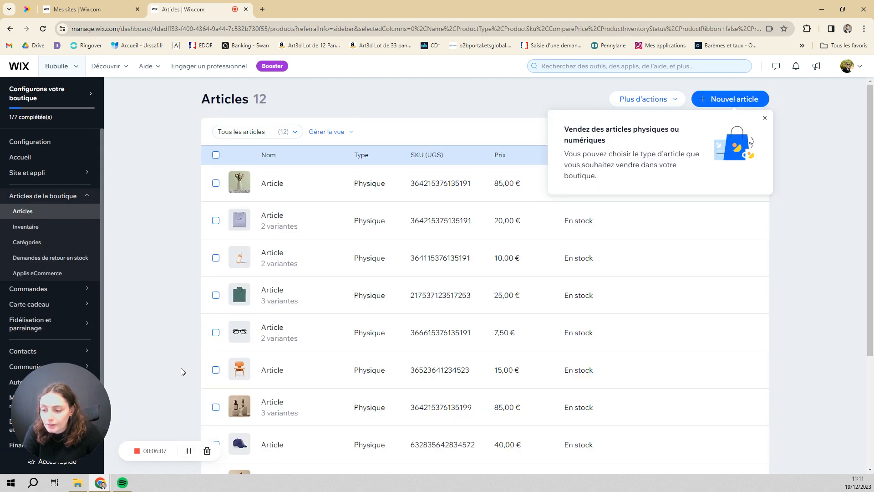
left_click(764, 120)
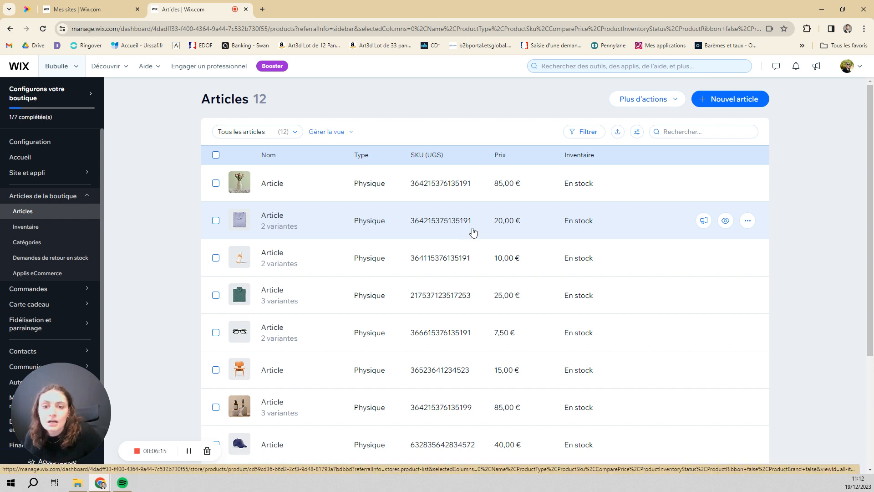
left_click(721, 101)
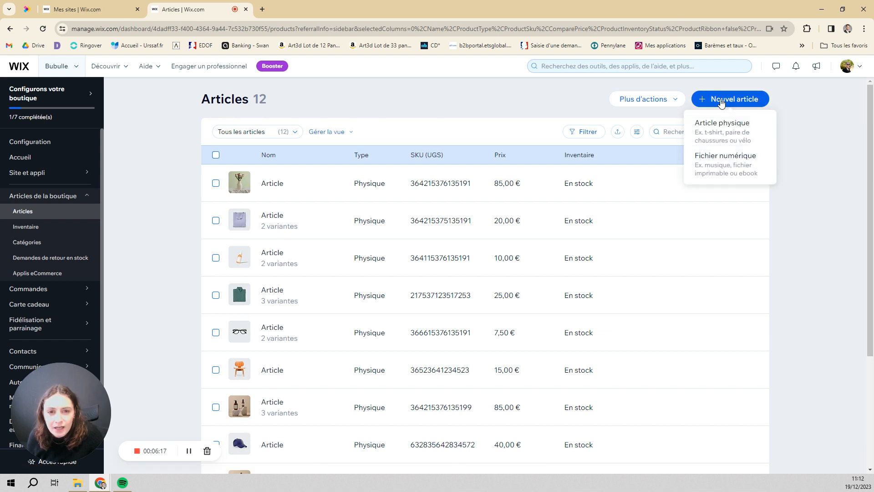
left_click(744, 138)
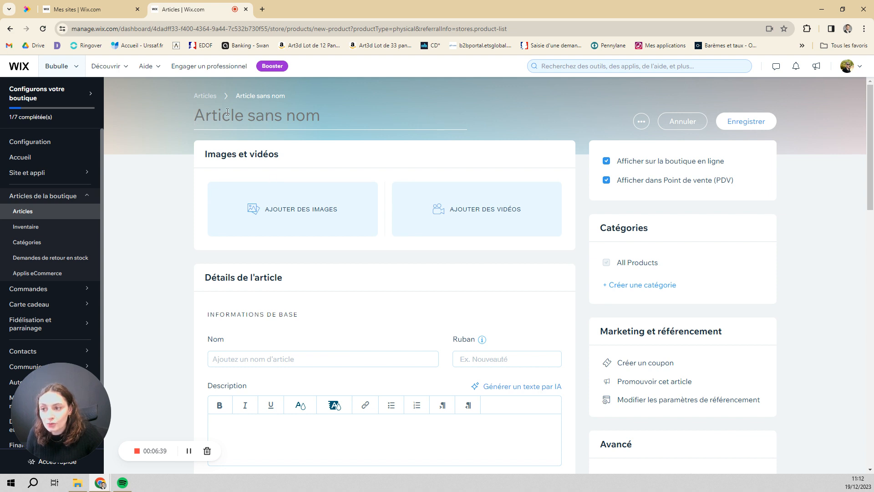
- Name the article "Savon au lait d'anesse" and give it the ribbon "Prix spécial"
type("Savon au lait d'anesse")
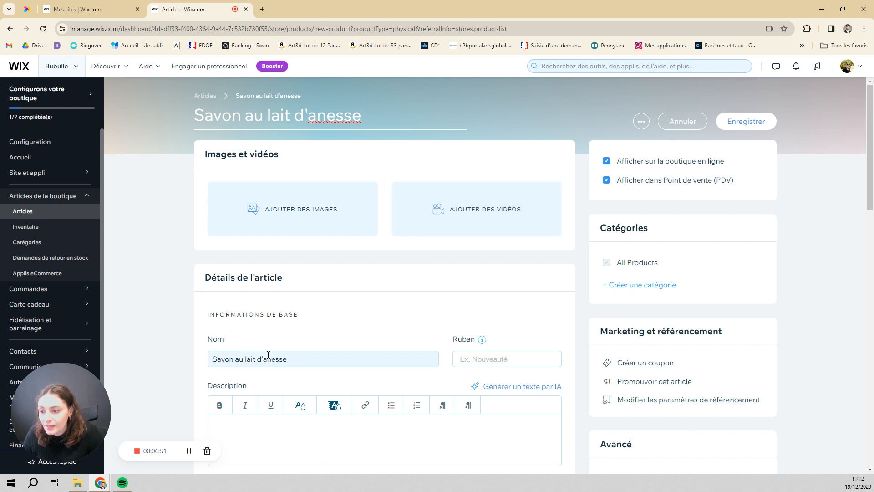
scroll(333, 266, "down", 2)
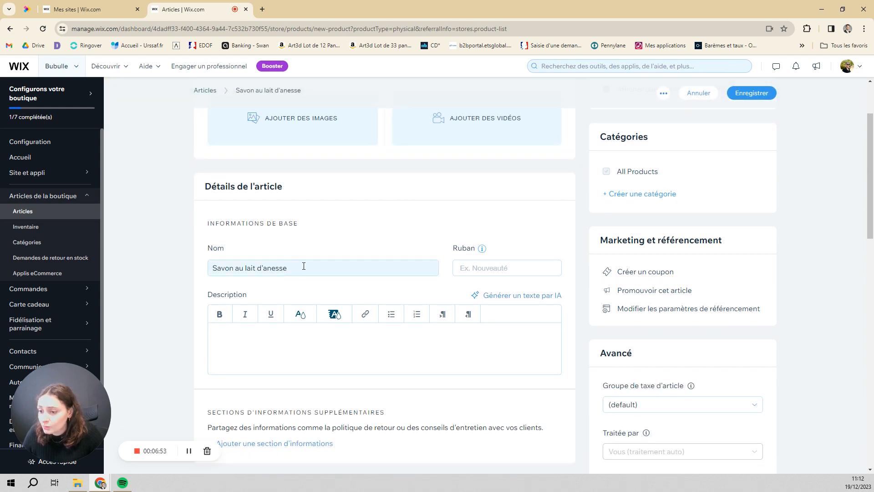
mouse_move(483, 251)
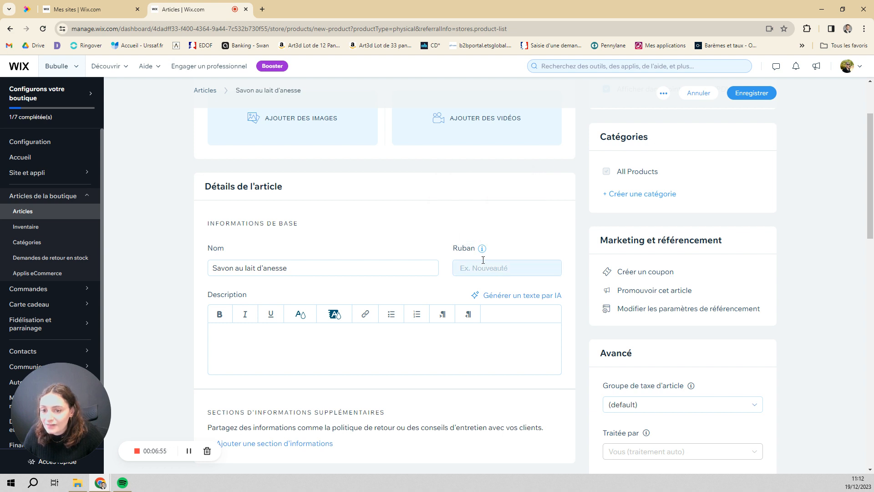
left_click(485, 268)
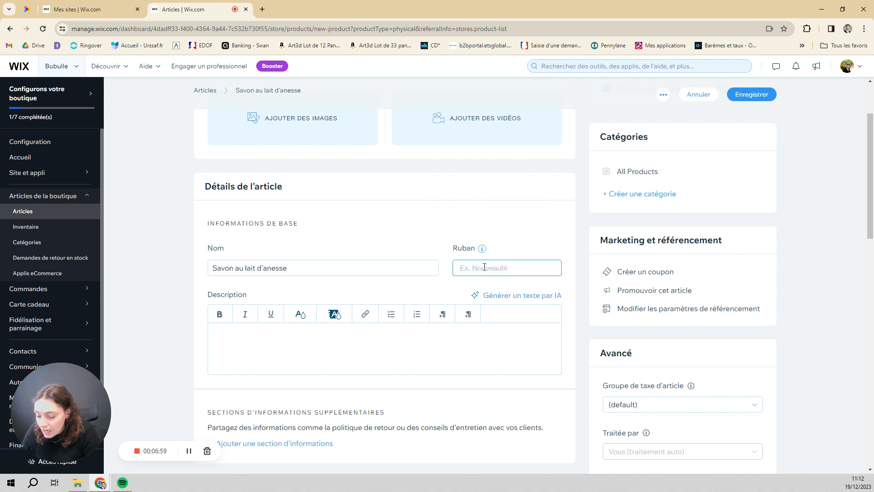
type("Prix spécial")
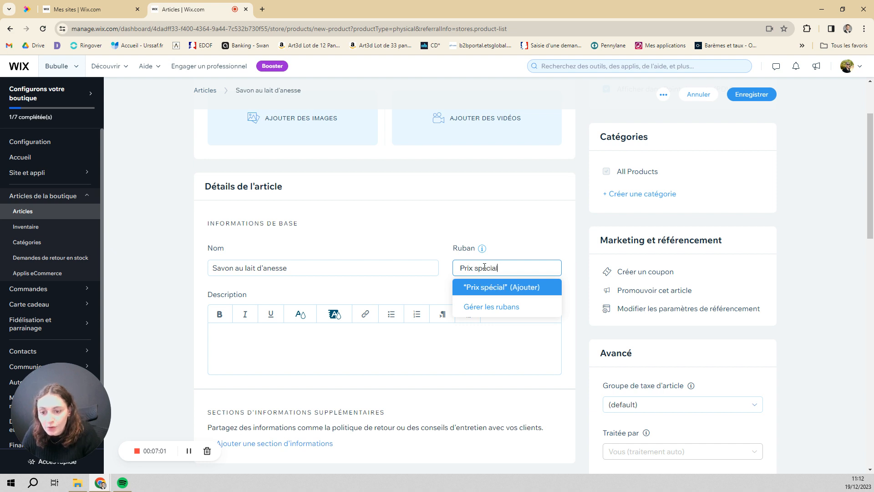
- Write the article description on two lines: "Savon 100% au lait d'anesse" and "Réalisé en France"
left_click(289, 347)
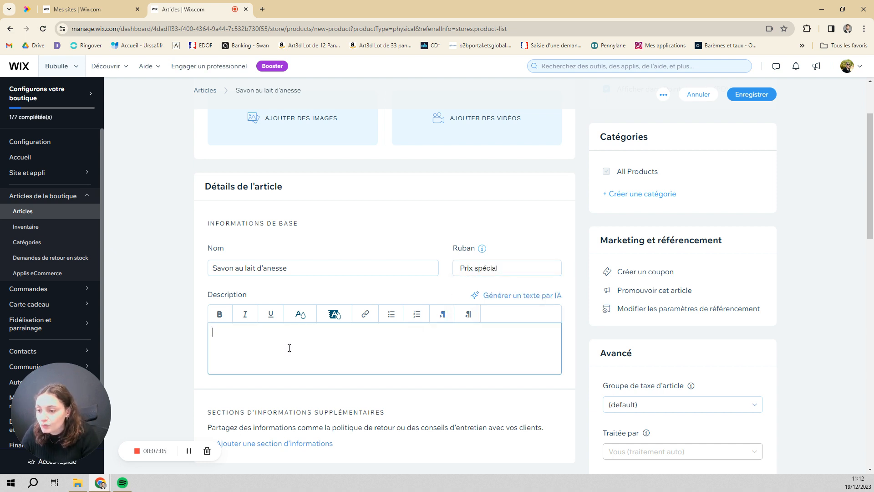
type("Savon 100% au lait d'anesse")
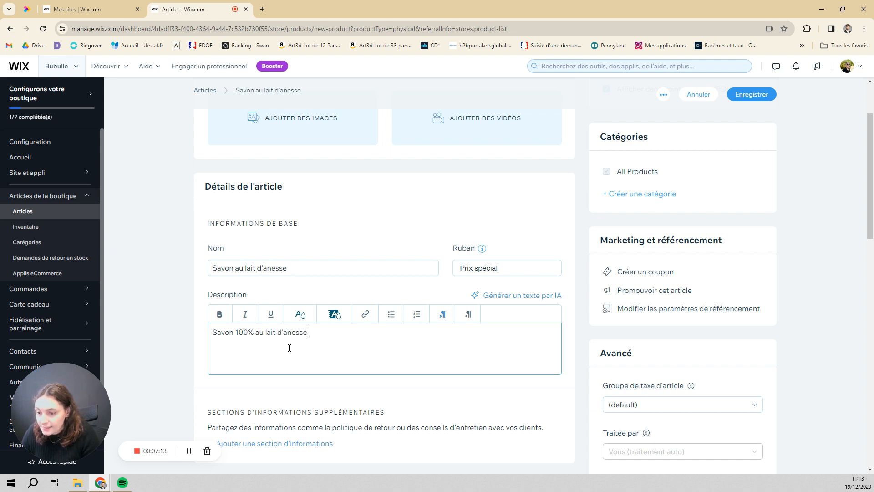
type("rince")
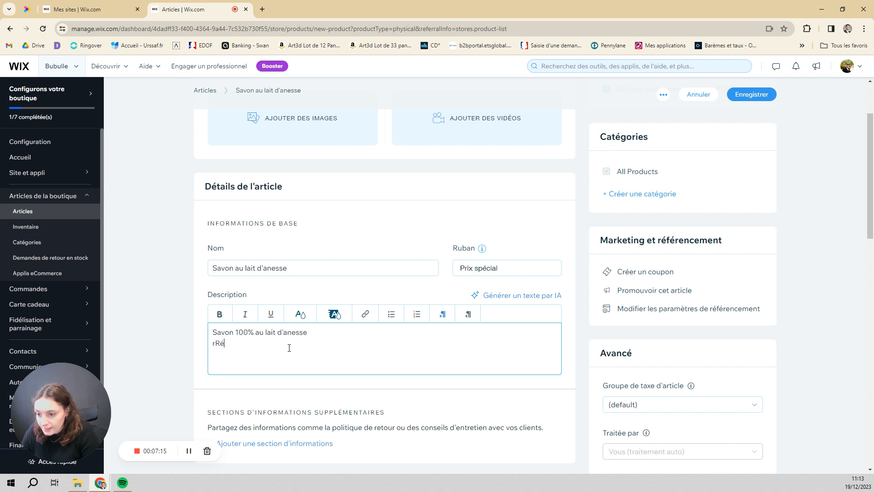
key("BackSpace")
key("BackSpace")
key("BackSpace")
key("BackSpace")
type("Réalisé en FRance")
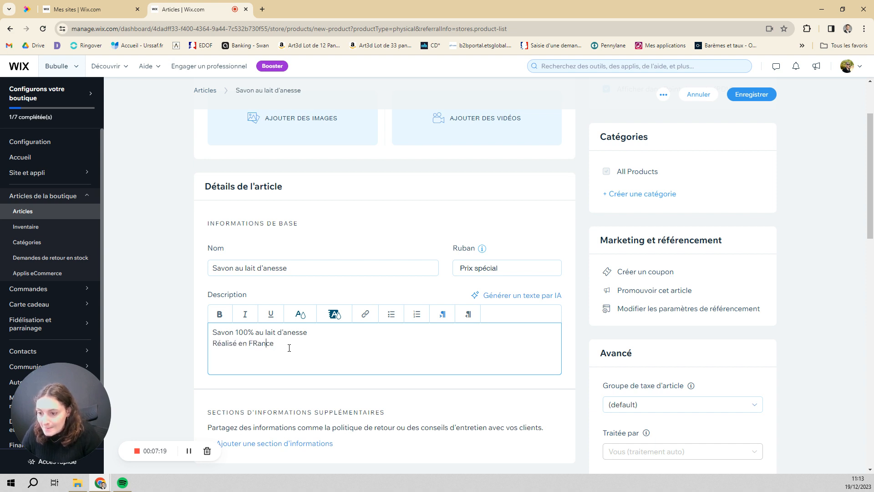
key("BackSpace")
type("r")
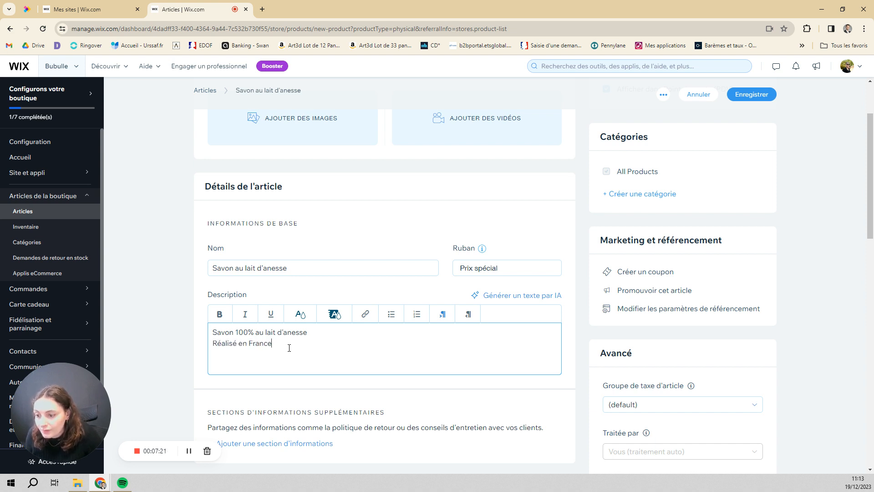
- Make the words "lait d'anesse" bold in the article description
left_click_drag(314, 332, 265, 332)
left_click(219, 314)
left_click(327, 347)
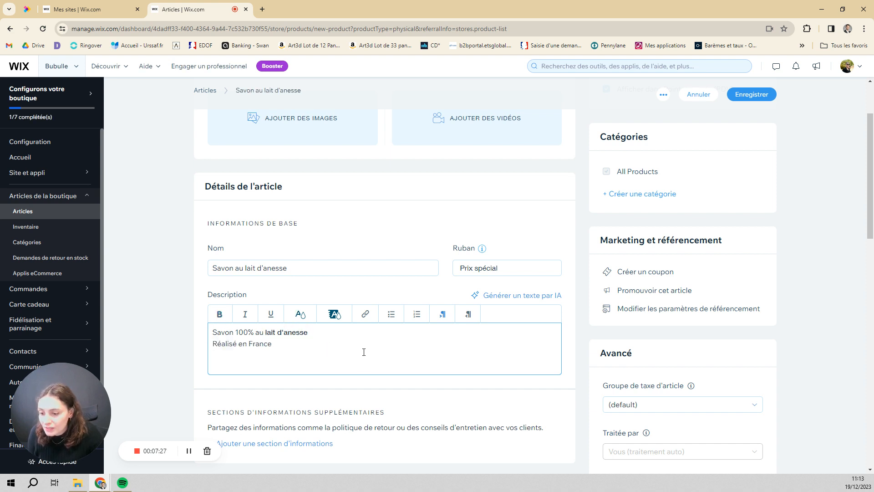
- Set the article's price to 10 €
scroll(364, 348, "down", 1)
scroll(364, 281, "down", 1)
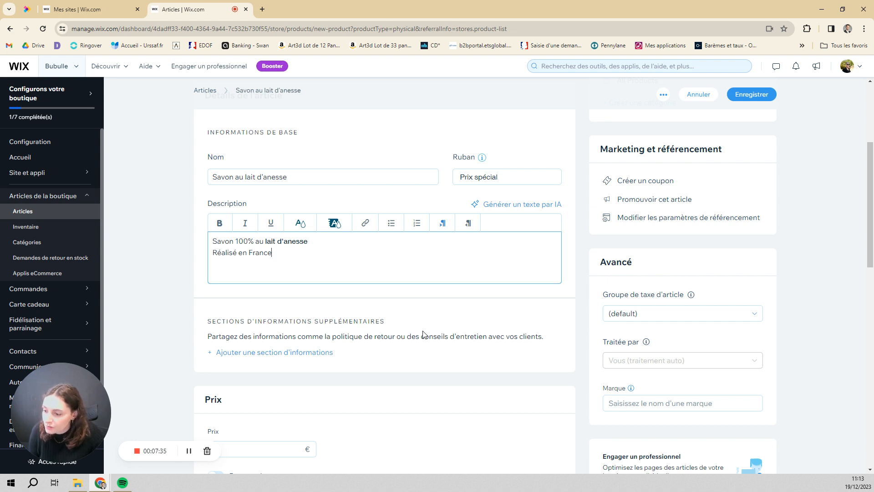
scroll(296, 317, "down", 3)
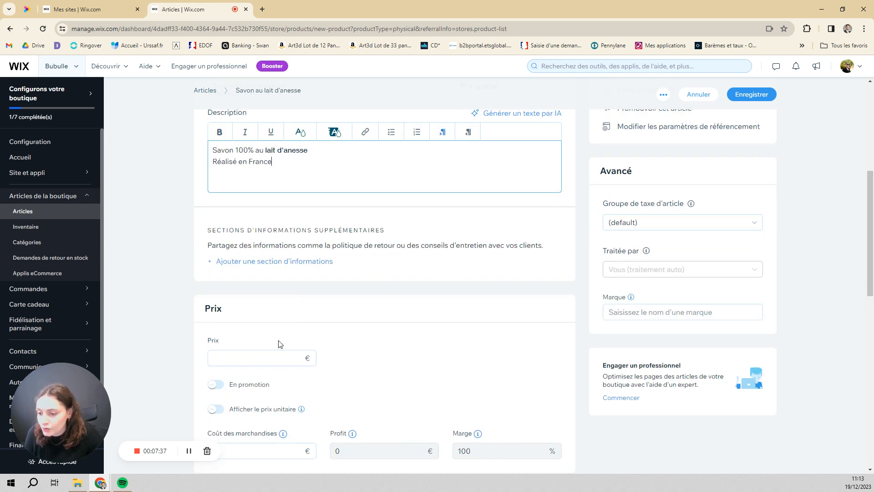
left_click(283, 312)
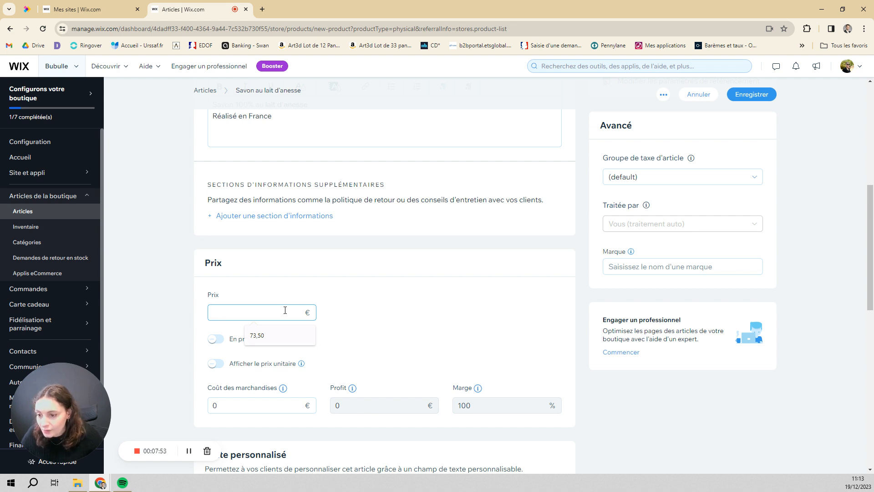
type("10")
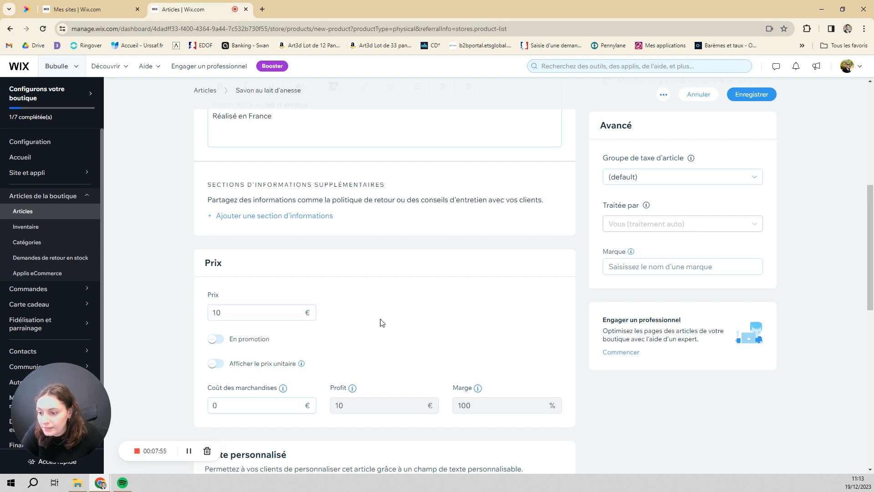
- Put the article on promotion, try a 5 € reduction, and reset the reduction to 0 %
left_click(222, 345)
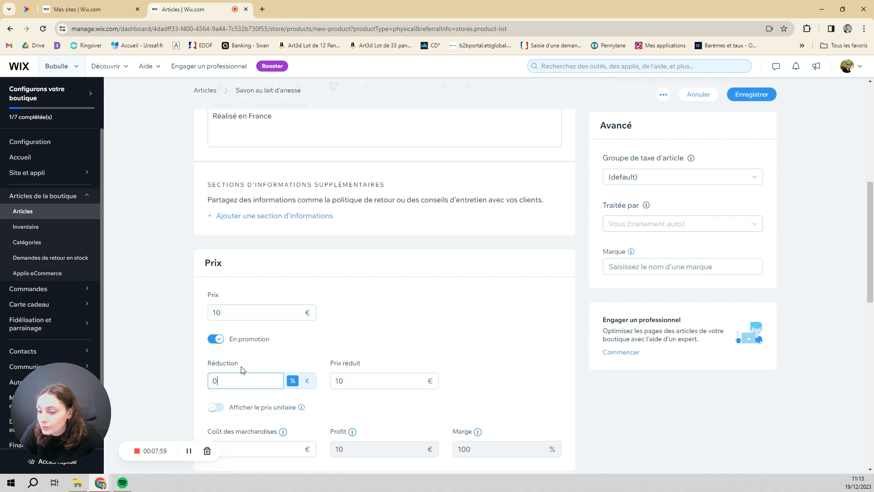
left_click(305, 384)
left_click_drag(255, 381, 187, 390)
left_click(293, 382)
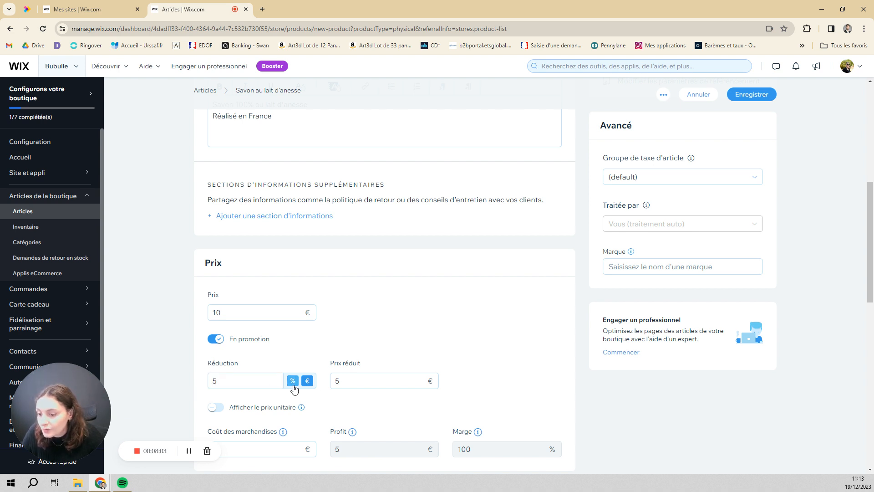
left_click(379, 412)
left_click(219, 381)
scroll(227, 374, "down", 1)
left_click(236, 406)
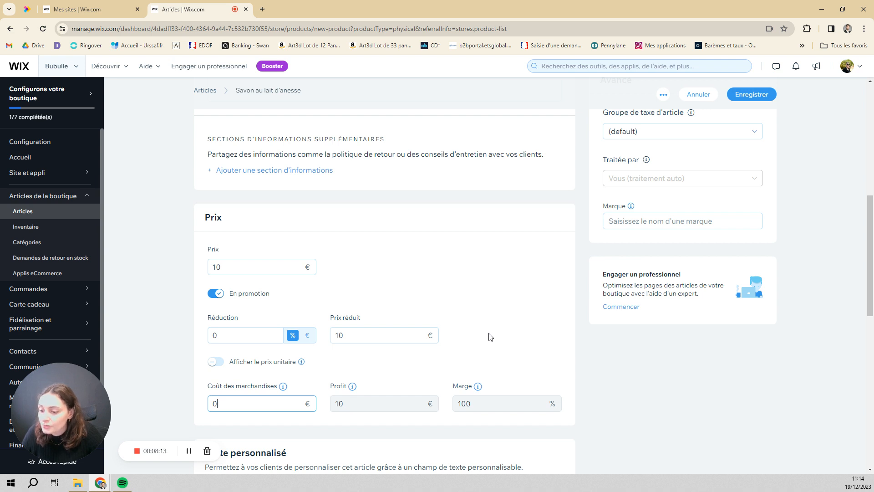
- Review the article form's custom text, options, inventory and shipping, pre-order and subscription sections
scroll(405, 272, "down", 1)
scroll(404, 272, "down", 3)
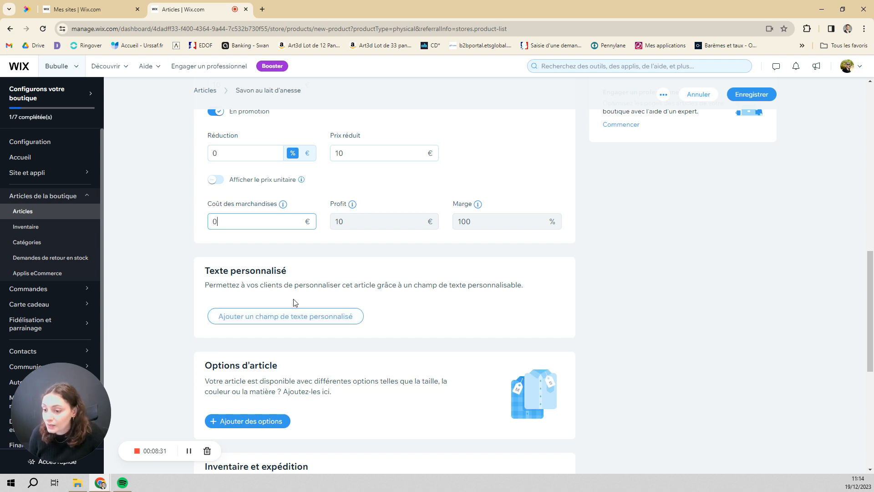
scroll(369, 297, "down", 2)
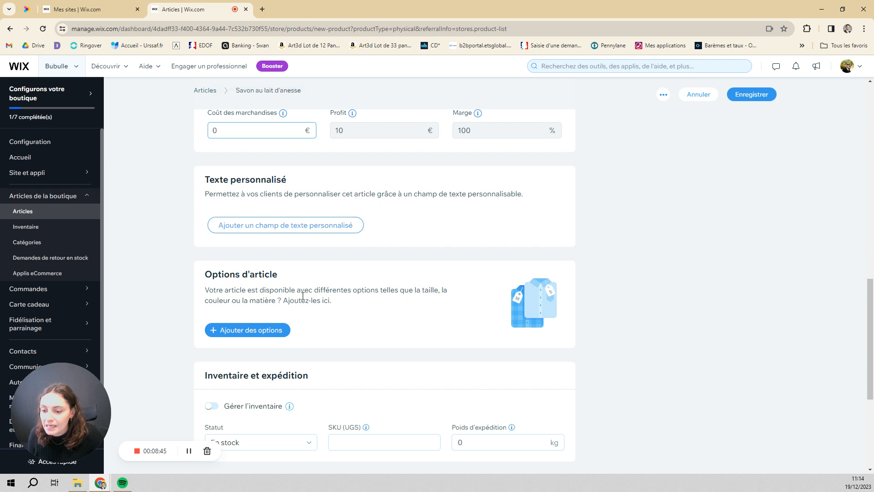
scroll(303, 318, "down", 1)
scroll(299, 376, "down", 1)
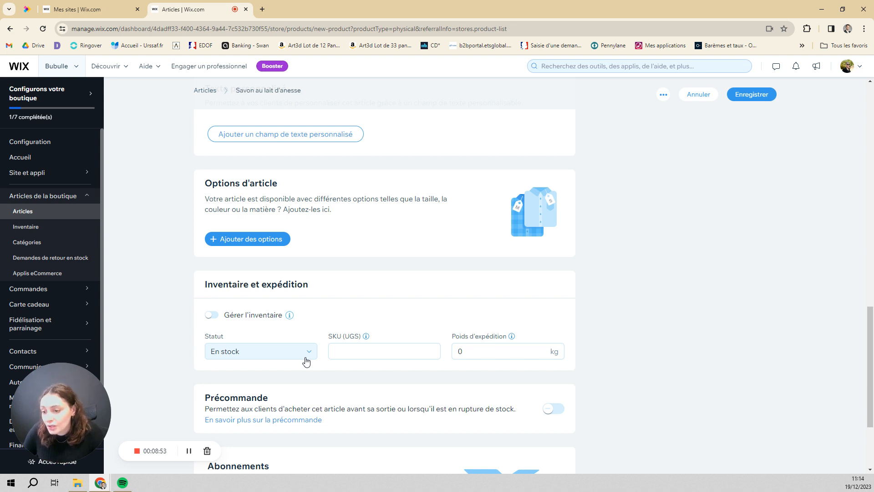
scroll(306, 362, "down", 1)
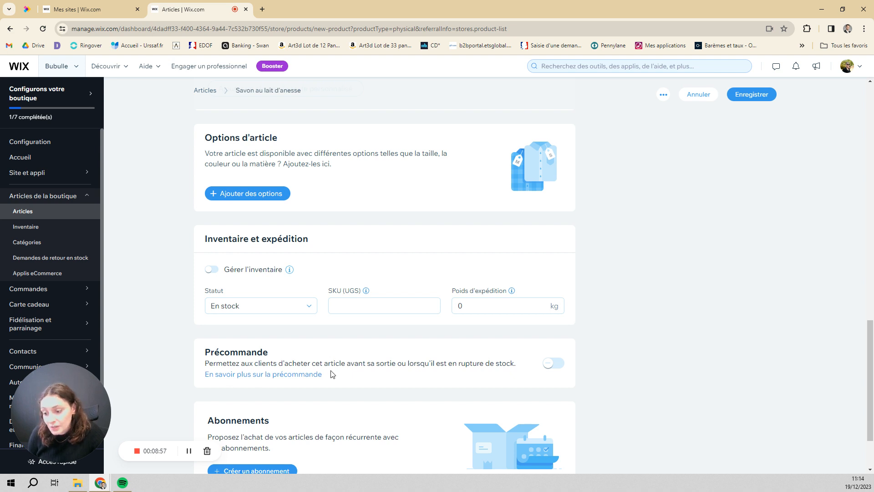
scroll(331, 374, "down", 2)
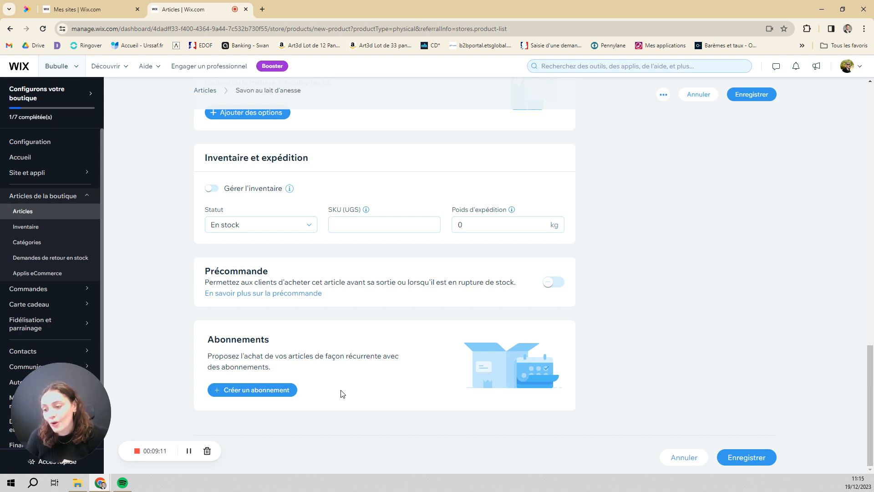
- Save the new article and close the setup checklist that covers the article list
left_click(758, 98)
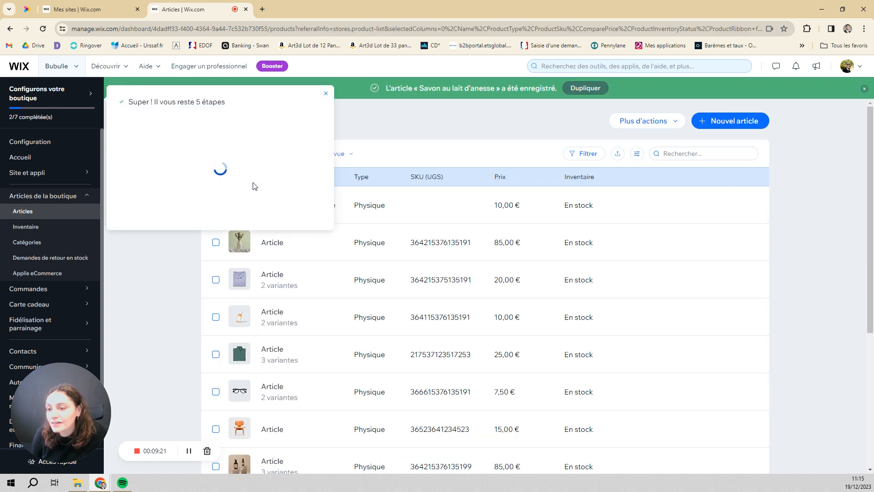
left_click(327, 94)
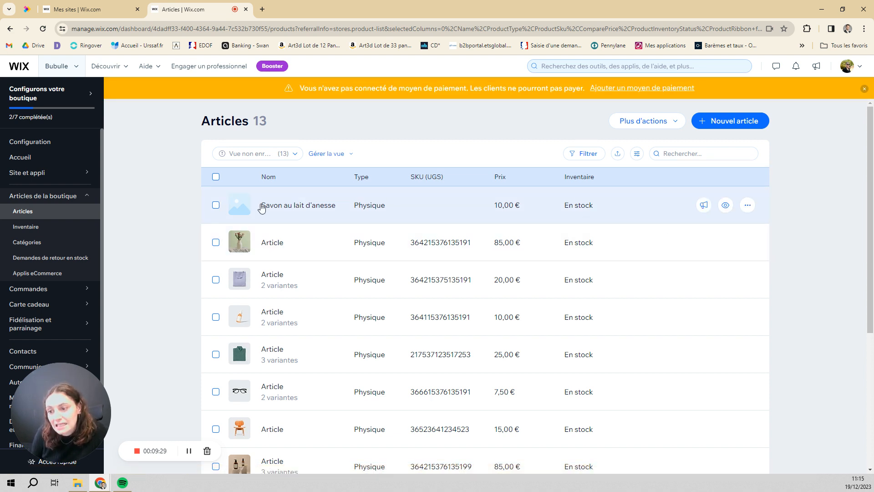
- Select "Savon au lait d'anesse" in the article list, view its additional bulk actions, and deselect it
left_click(216, 205)
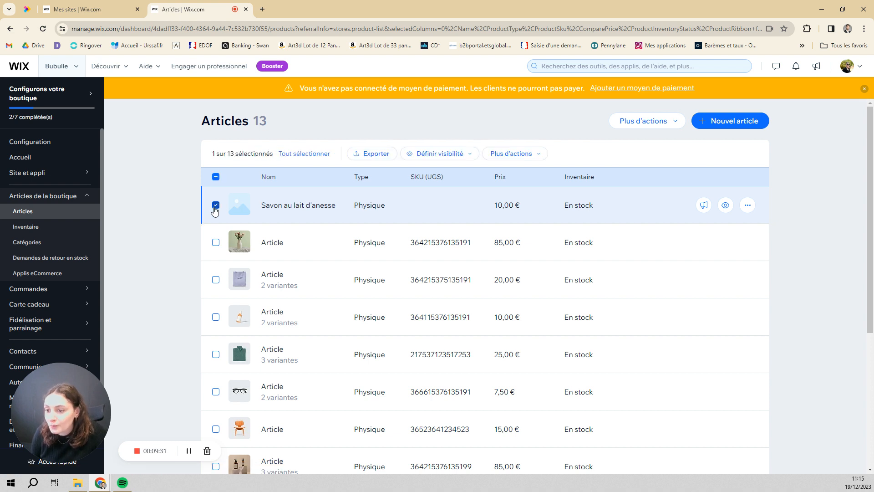
left_click(513, 154)
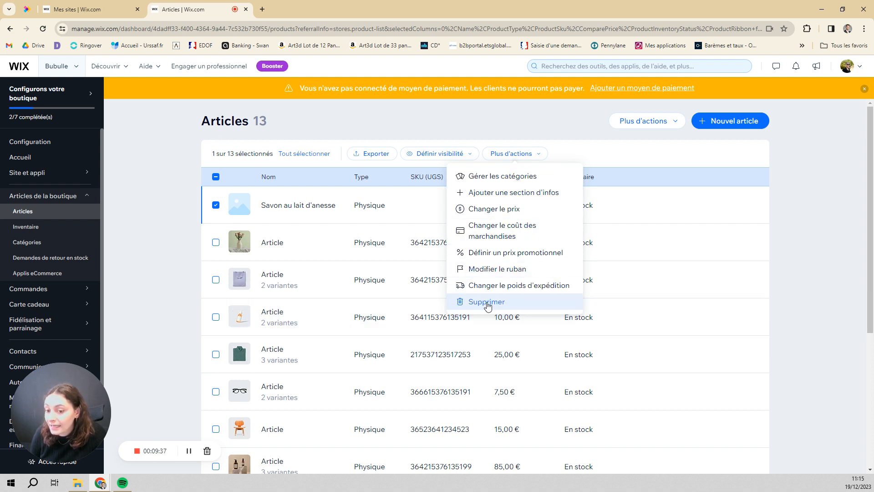
left_click(216, 205)
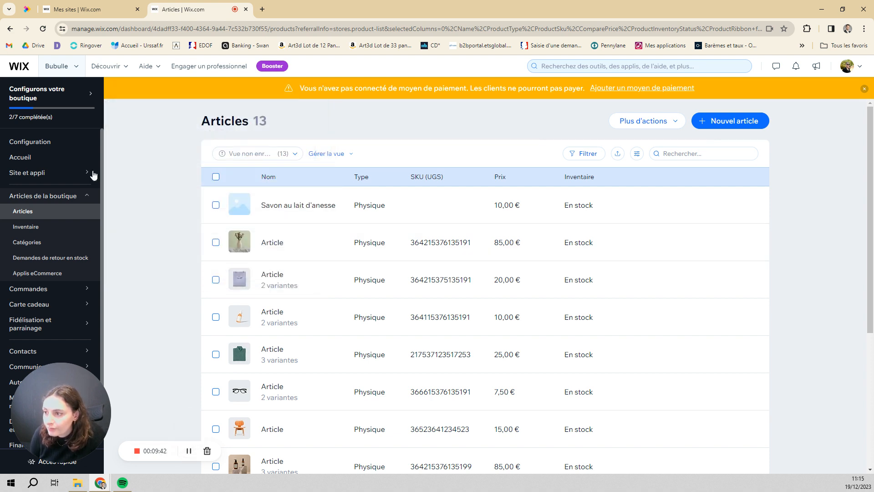
- Open the shipping and delivery setup from the shop checklist and start editing the "Domestique" region
mouse_move(48, 103)
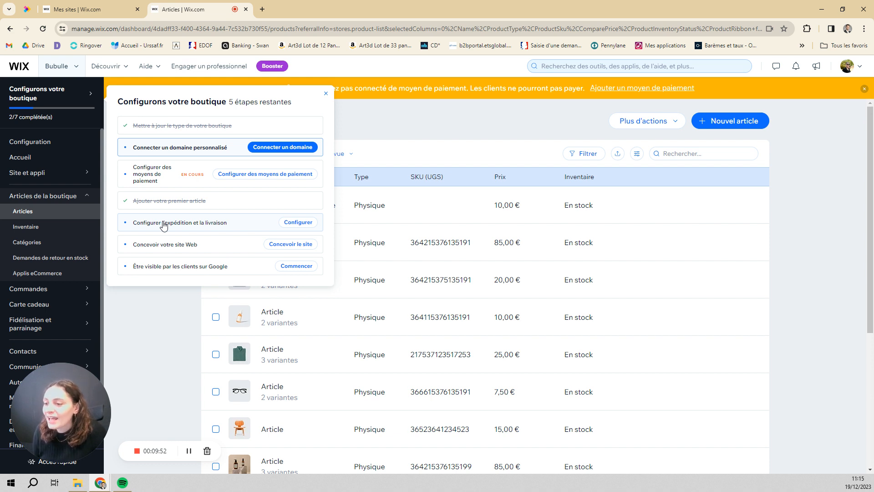
left_click(309, 224)
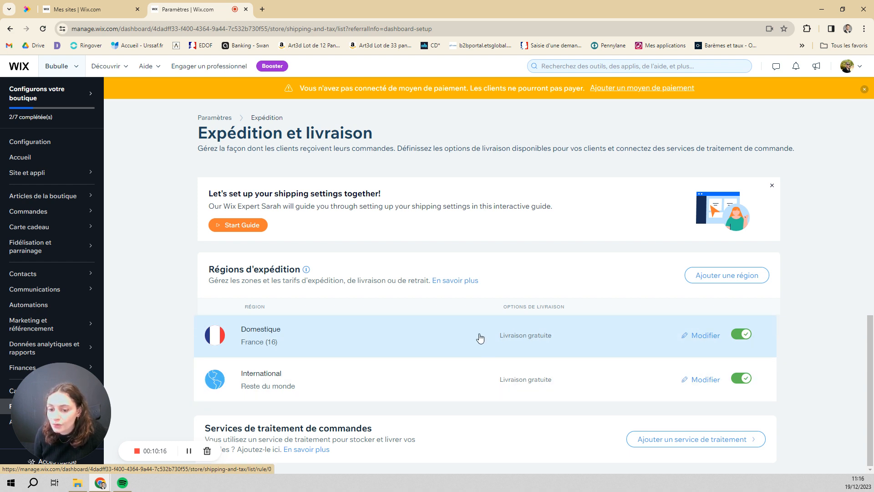
left_click(701, 340)
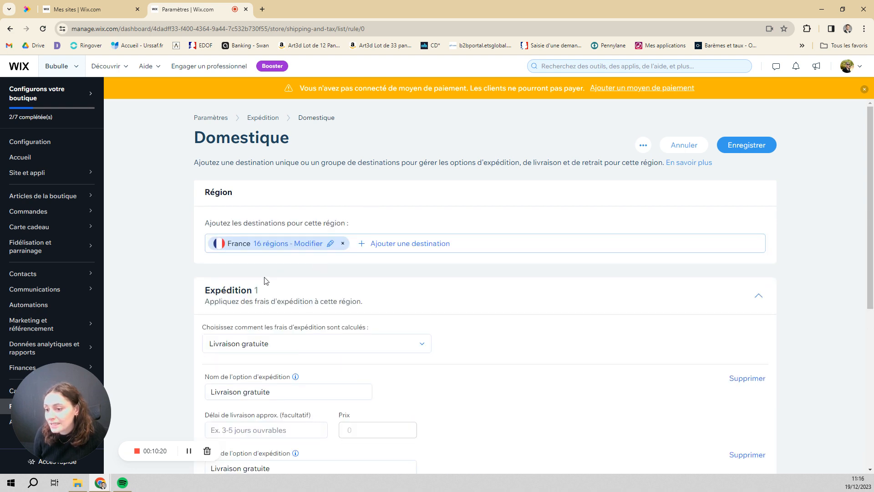
- View the shipping fee calculation methods for the domestic region without changing "Livraison gratuite", and examine its shipping options
scroll(223, 286, "down", 1)
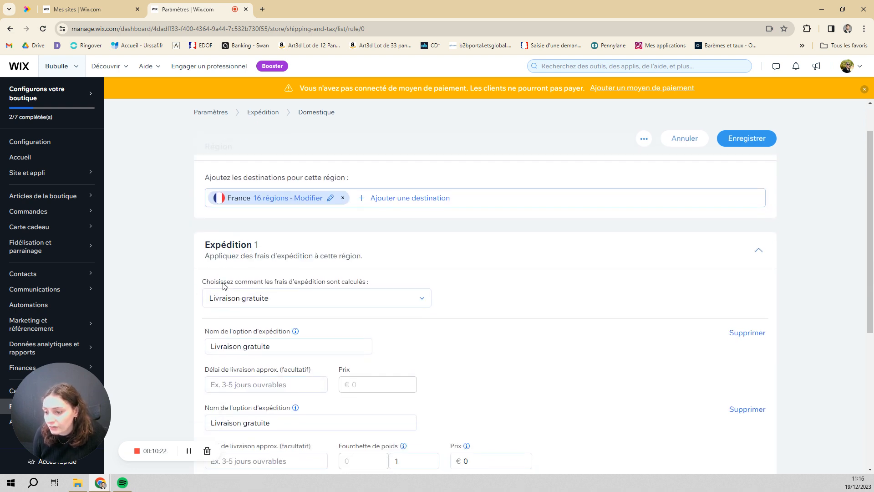
left_click(255, 298)
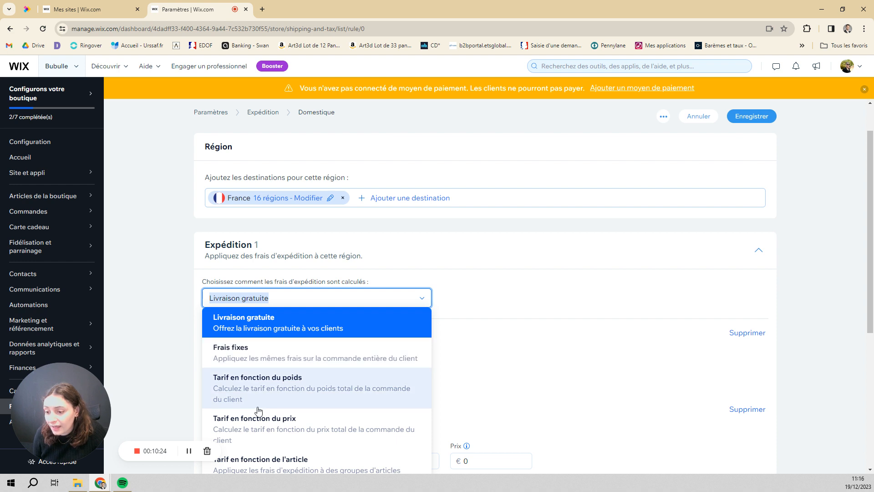
left_click(175, 347)
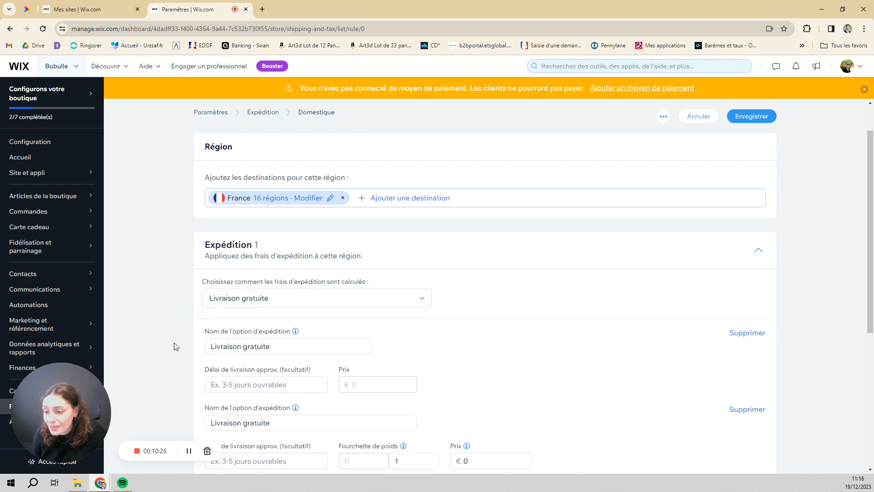
scroll(176, 347, "down", 2)
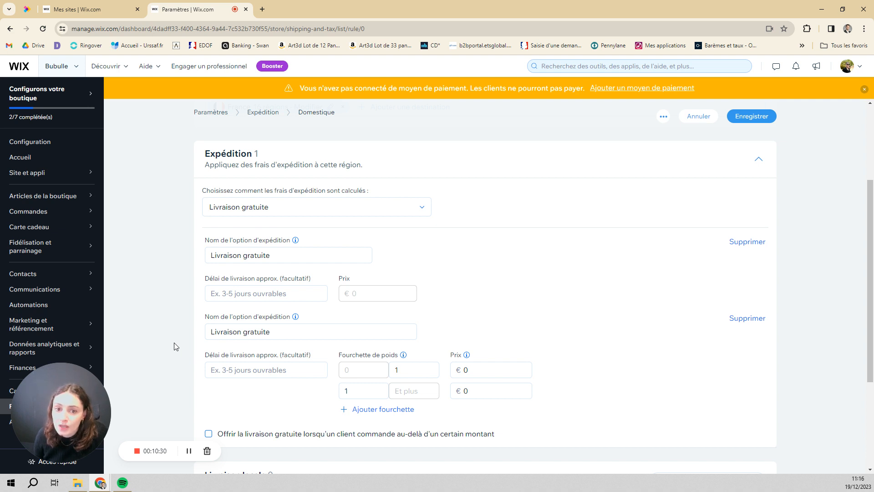
- Start designing the website from the shop setup checklist and choose to customize a designed template
scroll(176, 347, "down", 1)
scroll(176, 347, "up", 1)
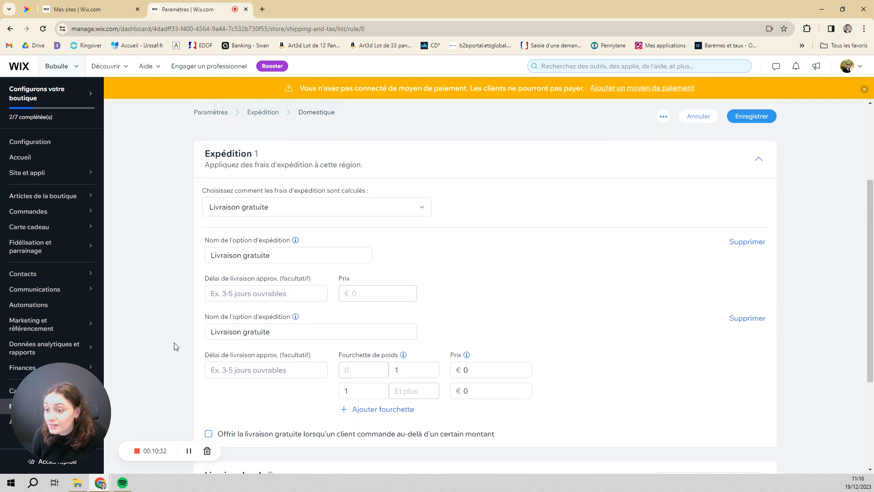
scroll(175, 347, "up", 1)
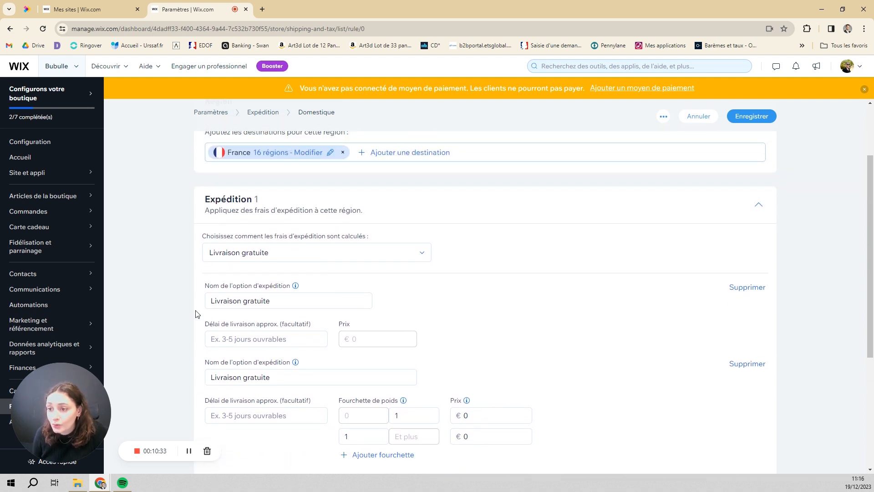
left_click(71, 104)
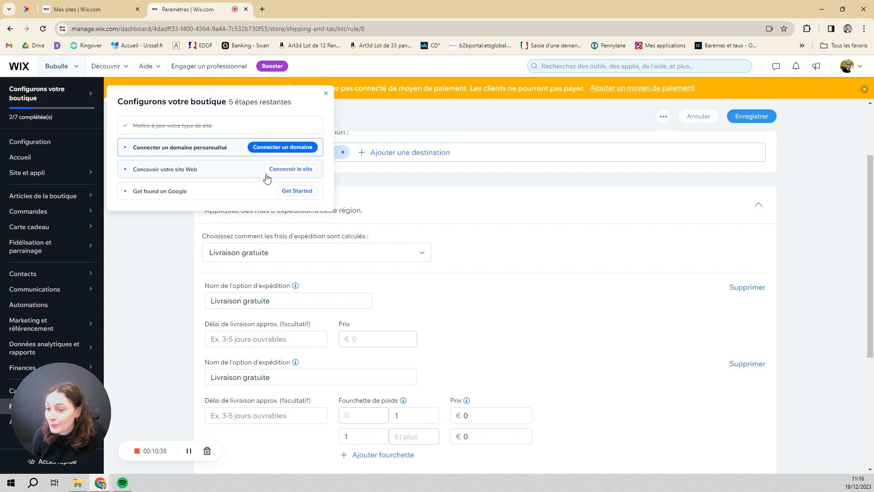
left_click(289, 169)
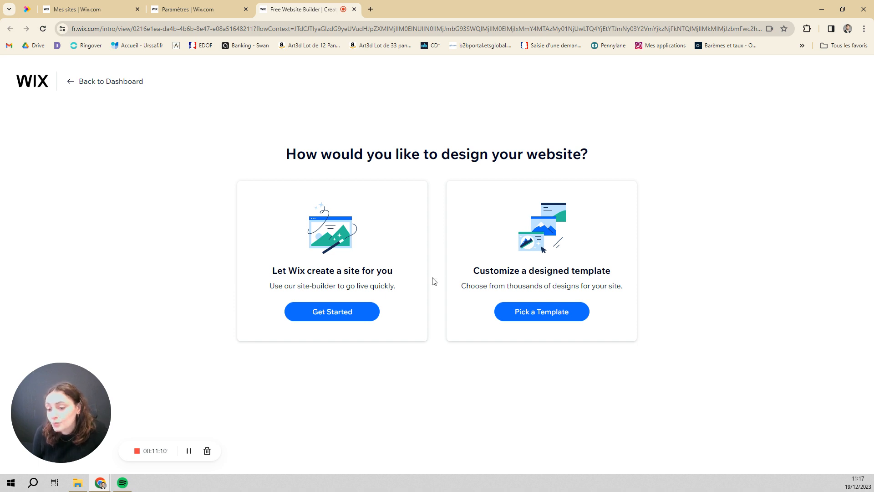
left_click(558, 318)
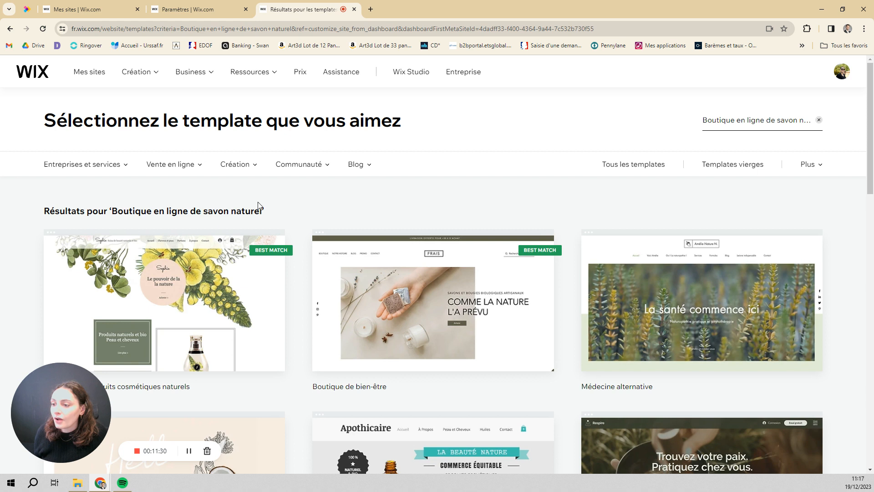
- Look through the first page of template results for "Boutique en ligne de savon naturel"
scroll(337, 242, "down", 4)
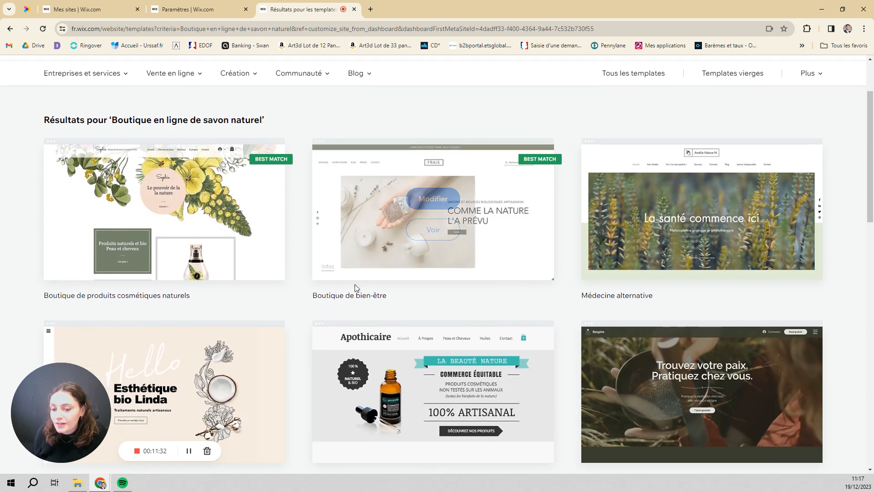
scroll(356, 288, "down", 6)
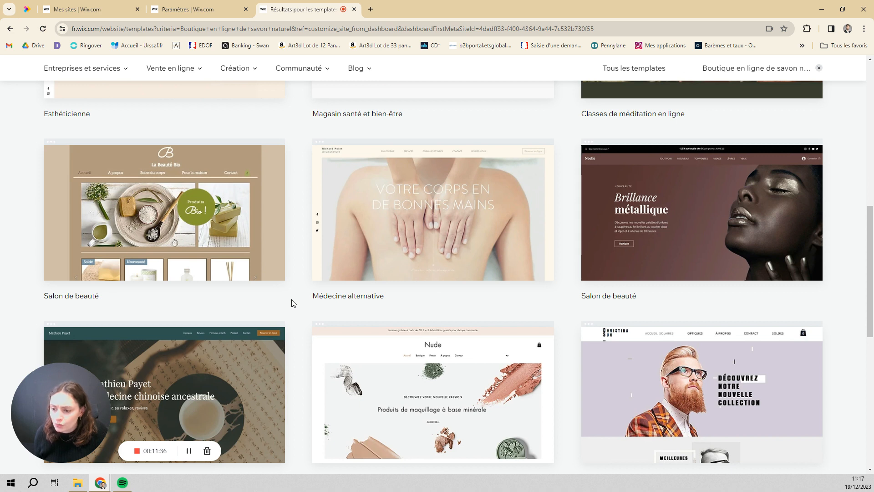
scroll(294, 303, "down", 4)
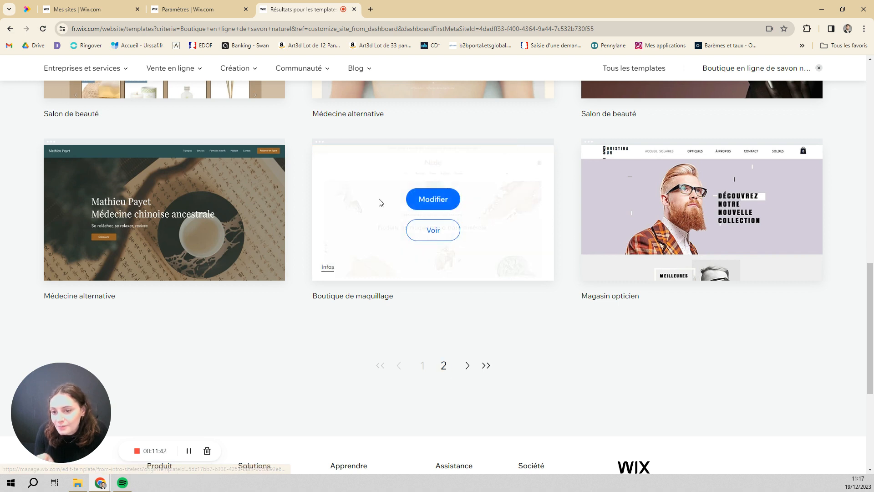
mouse_move(394, 247)
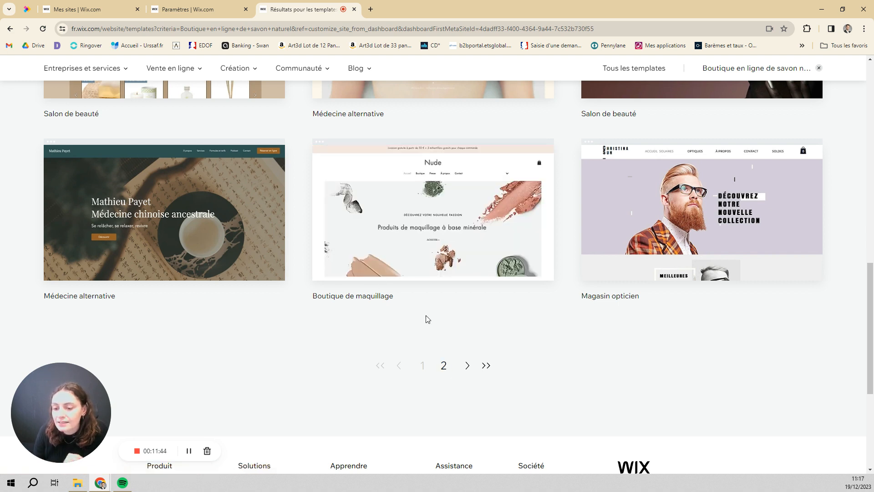
scroll(351, 368, "up", 15)
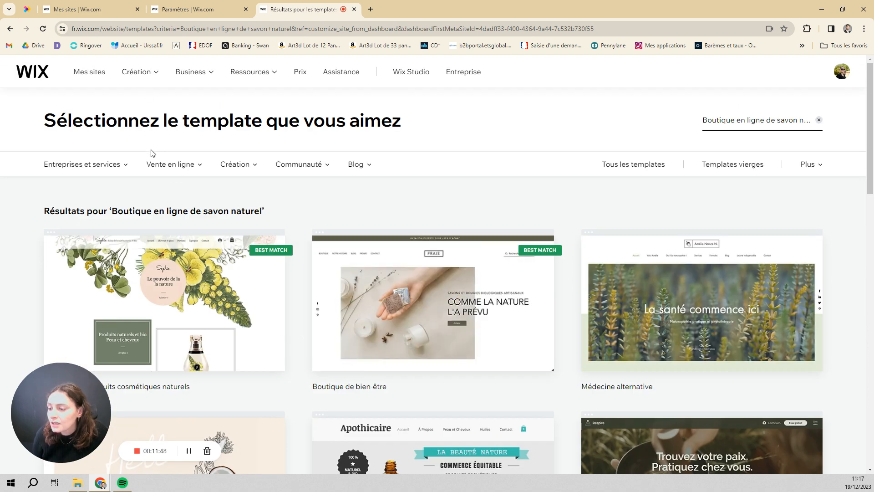
- View the "Immobilier" template category from "Entreprises et services" in a new browser tab, and return to the natural soap shop results
mouse_move(116, 172)
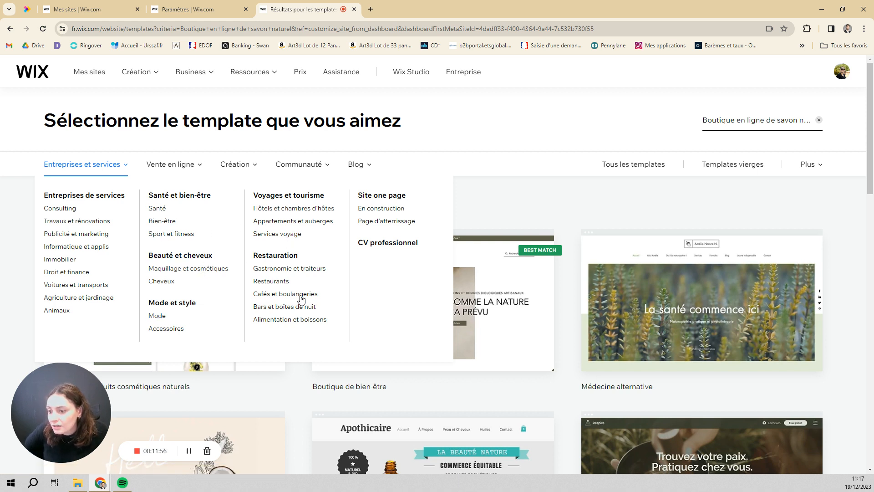
right_click(67, 264)
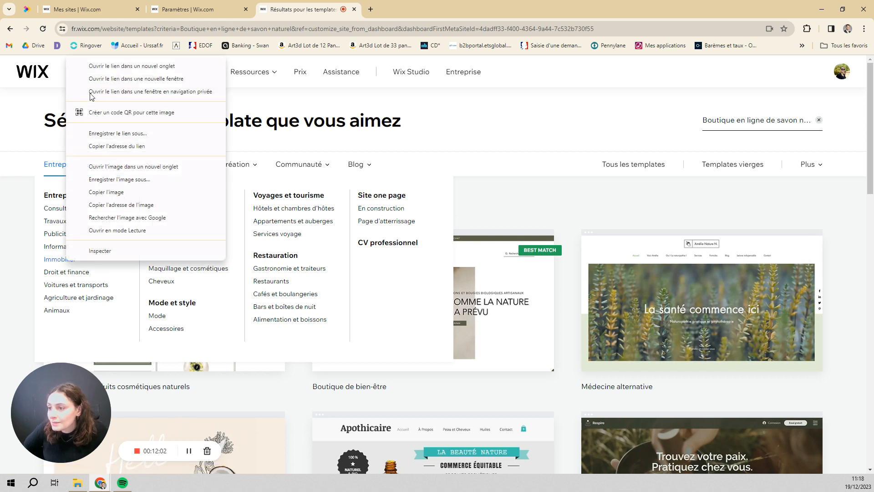
left_click(94, 69)
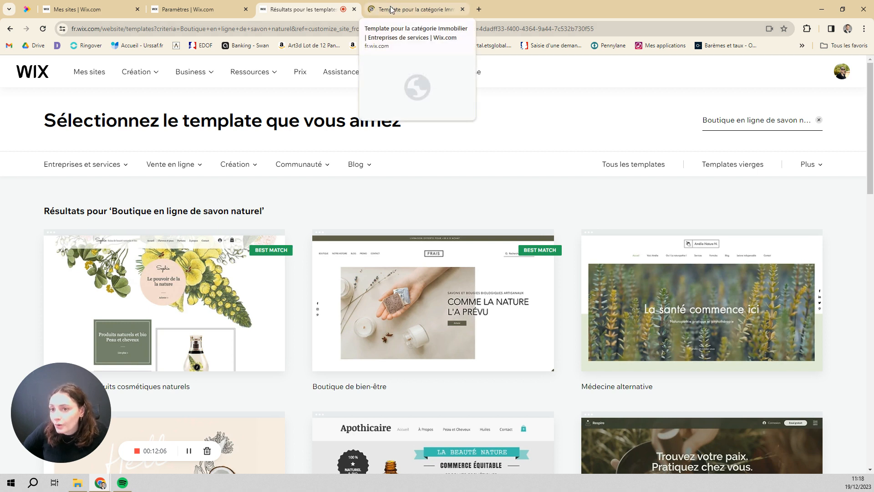
left_click(391, 10)
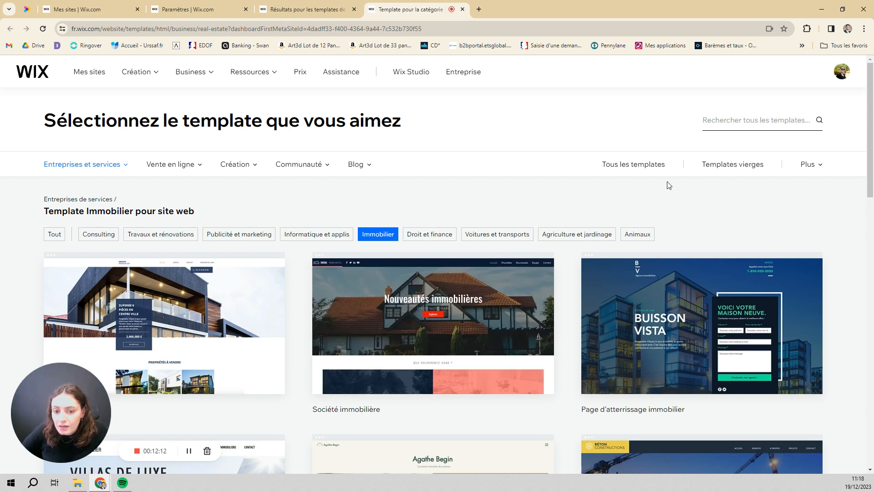
scroll(666, 184, "down", 5)
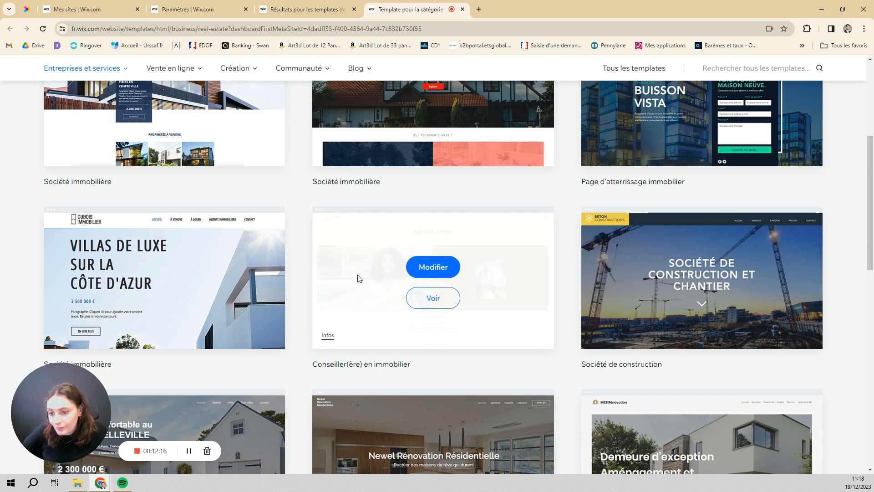
mouse_move(262, 242)
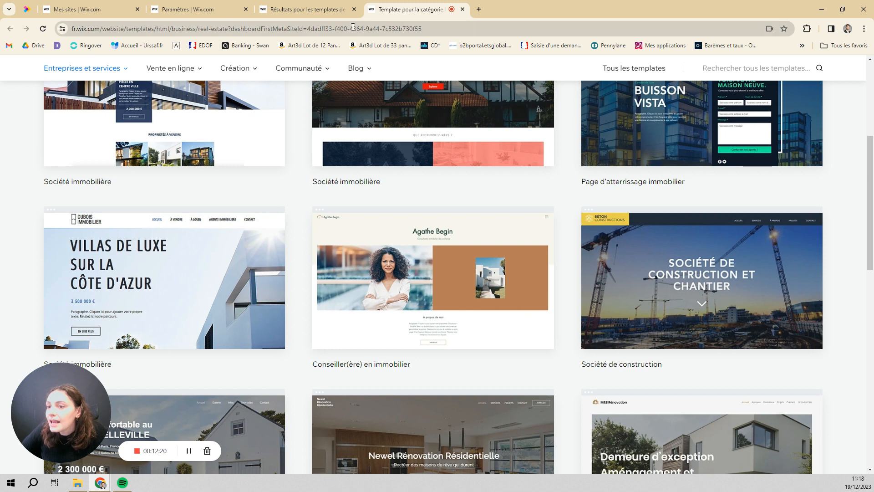
left_click(333, 10)
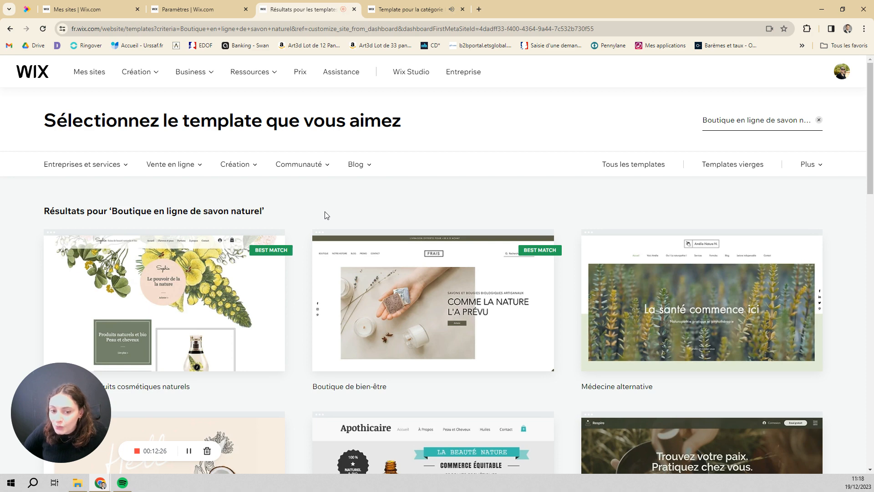
- Examine the second page of natural soap shop templates and return to the first page
scroll(386, 207, "down", 4)
scroll(386, 228, "down", 10)
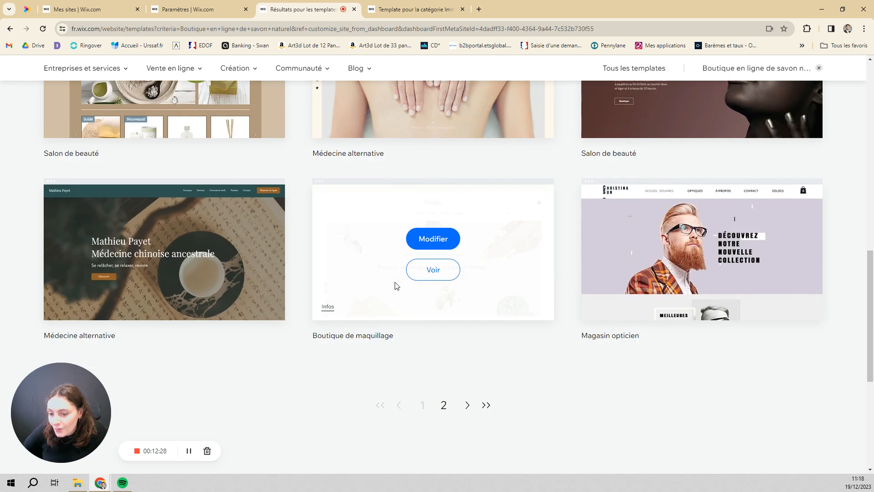
left_click(444, 367)
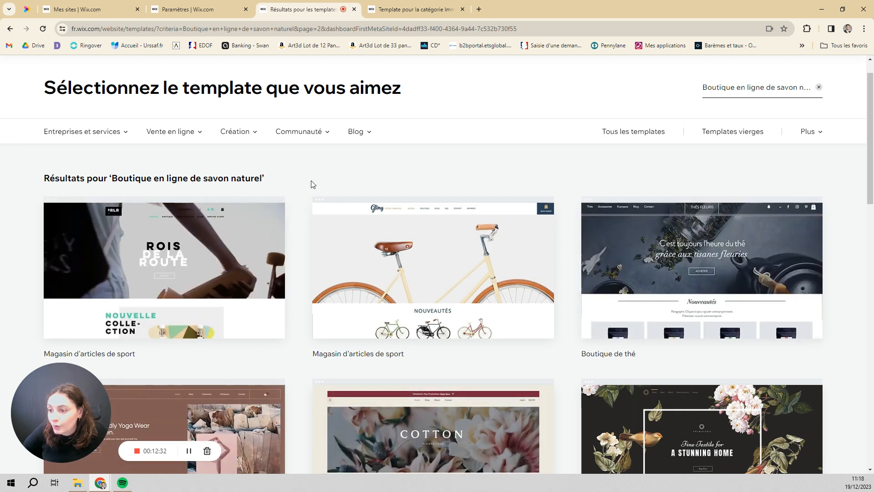
scroll(312, 184, "down", 4)
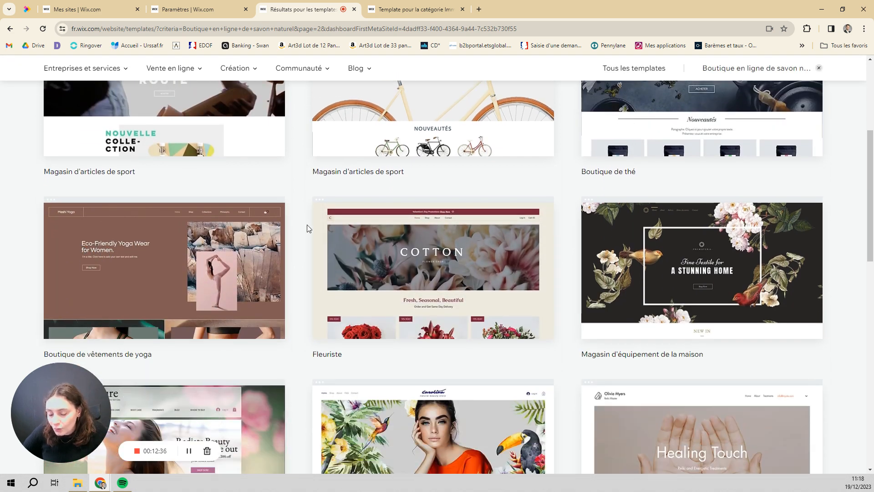
scroll(307, 228, "down", 6)
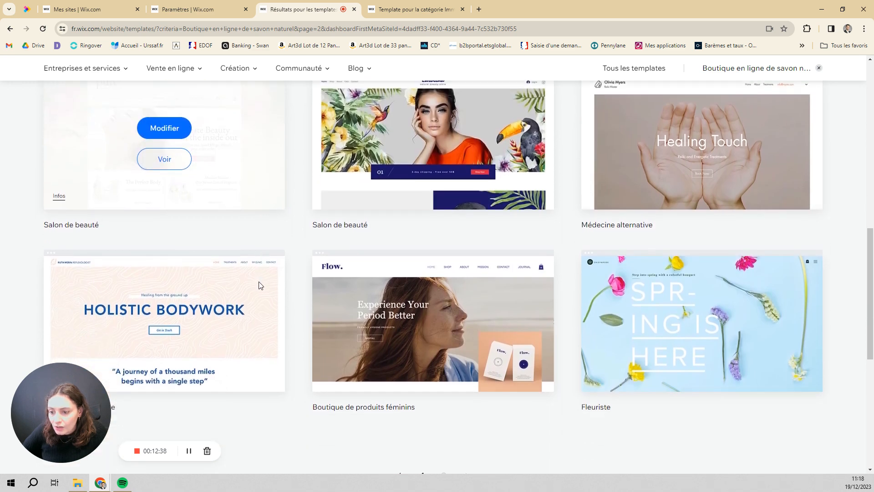
scroll(260, 286, "down", 2)
left_click(421, 422)
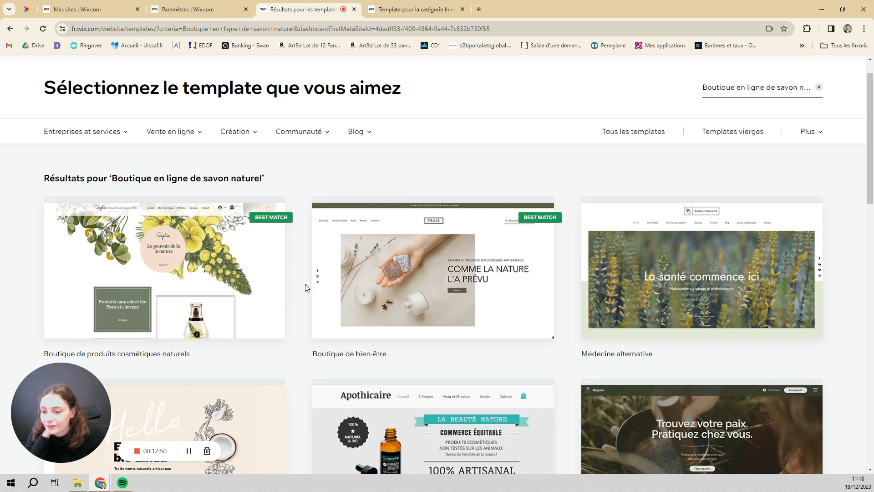
- Preview the "Boutique de bien-être" template and examine its home page in the desktop view
mouse_move(373, 250)
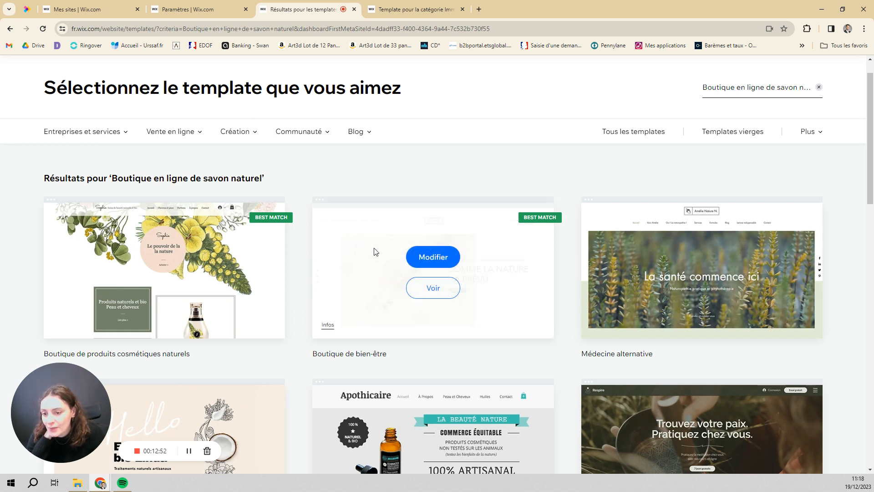
left_click(434, 289)
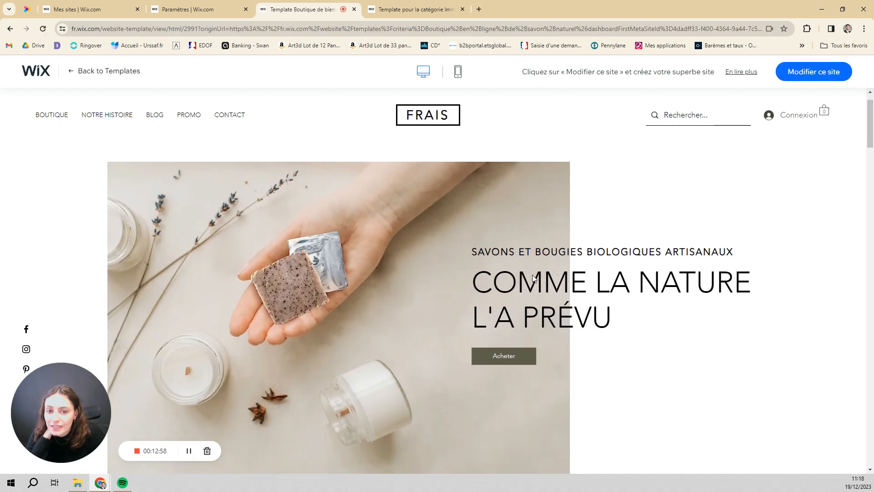
scroll(498, 289, "down", 7)
scroll(499, 288, "down", 5)
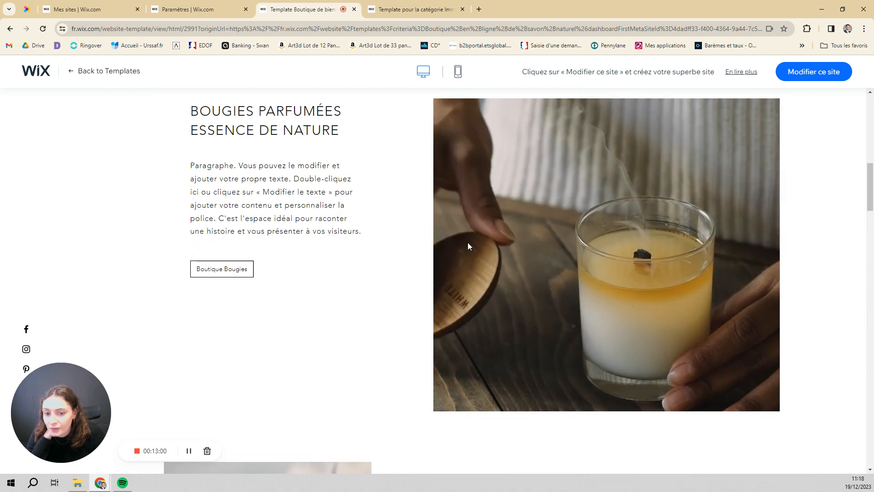
scroll(533, 310, "down", 8)
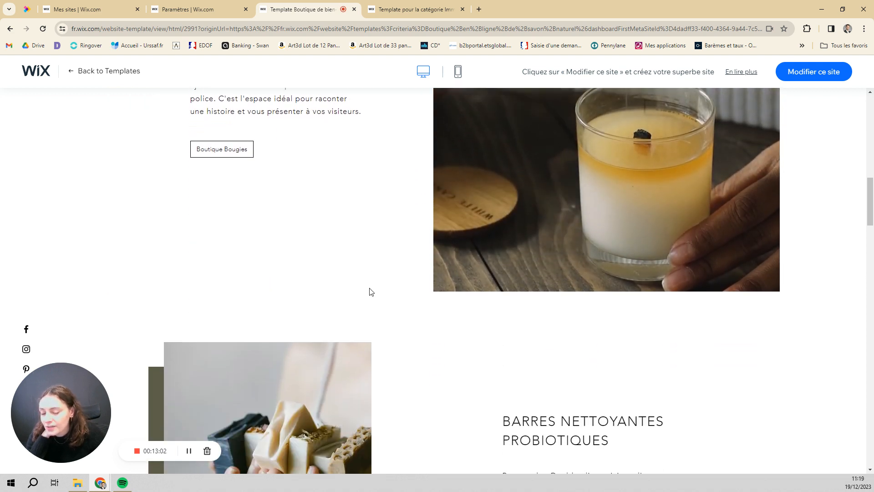
scroll(362, 217, "down", 10)
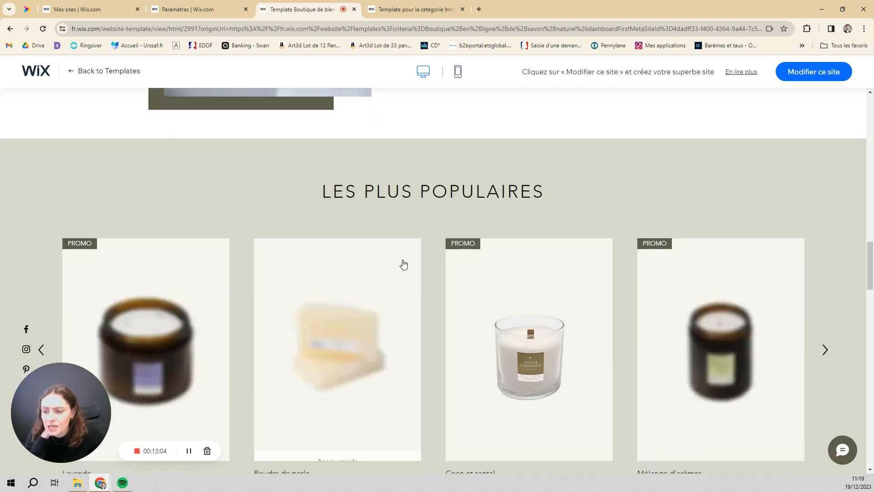
scroll(565, 354, "down", 15)
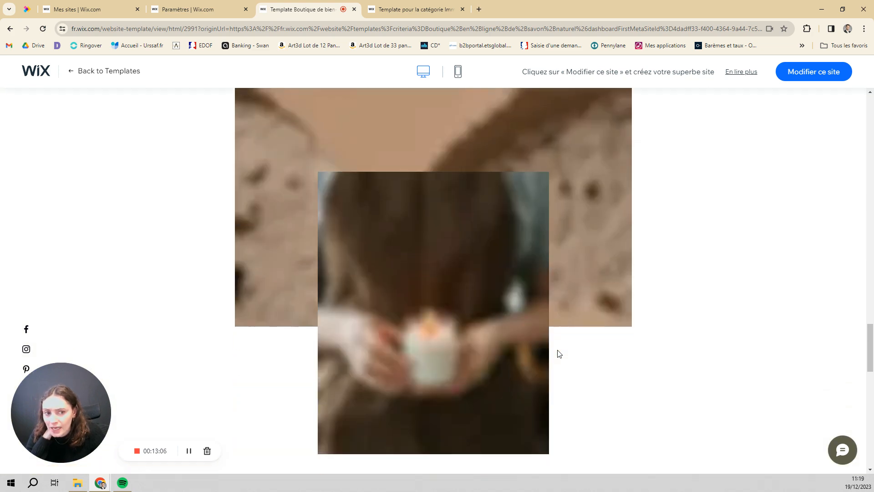
scroll(539, 351, "up", 10)
scroll(519, 314, "up", 20)
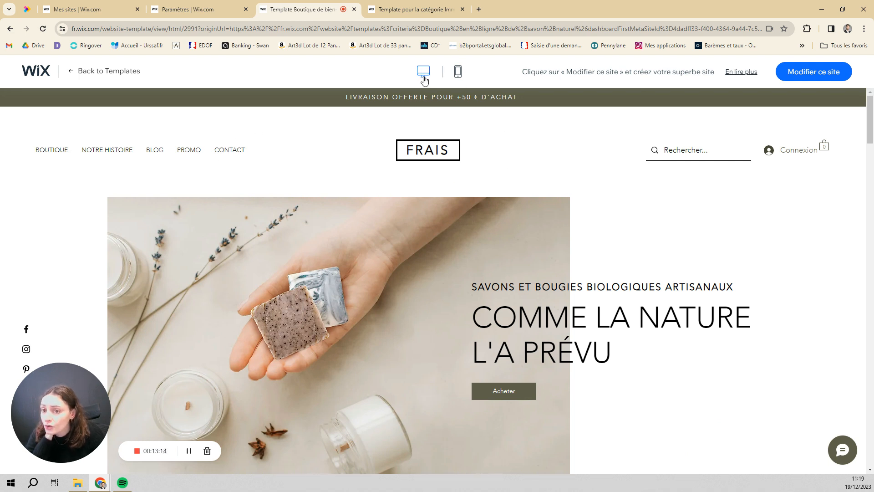
- Examine the template's mobile version down to its footer and return to the template results
left_click(457, 74)
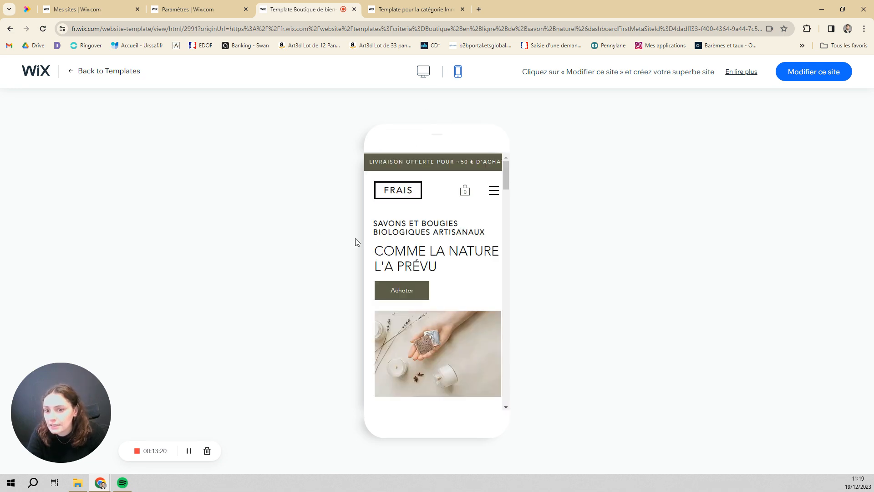
left_click_drag(509, 179, 506, 376)
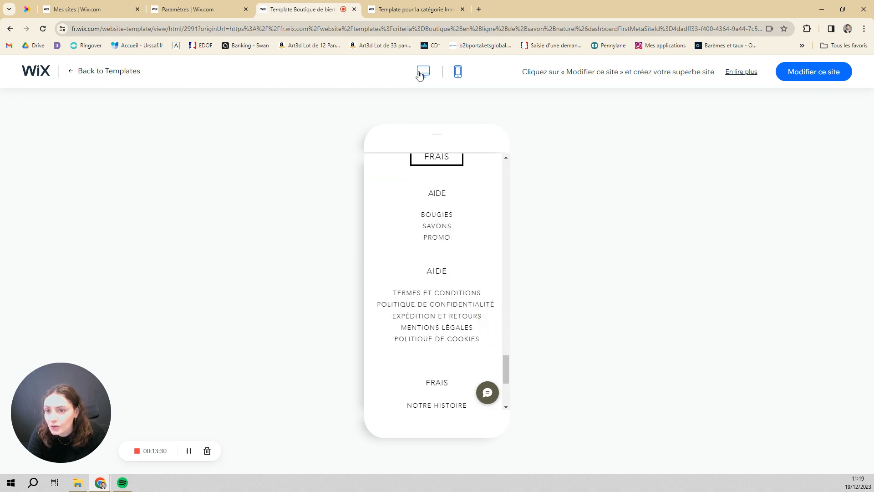
left_click(102, 76)
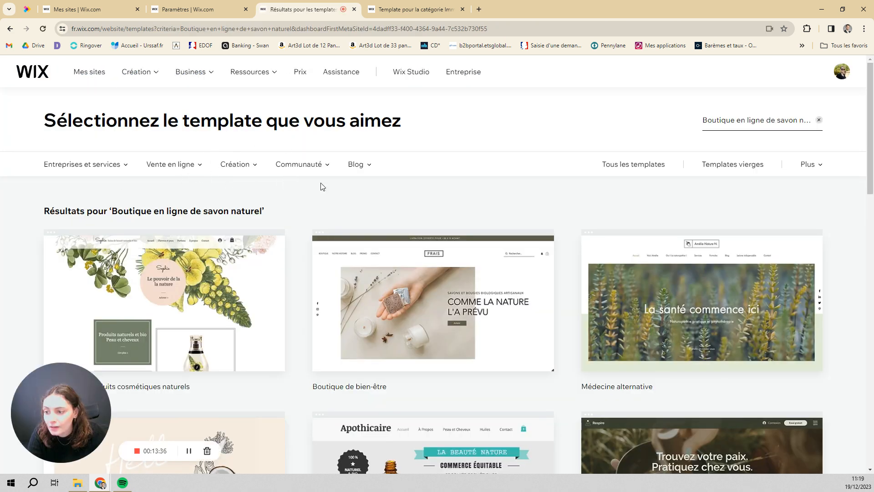
- Choose the "Boutique de bien-être" template for the site and open it in the website editor
mouse_move(428, 291)
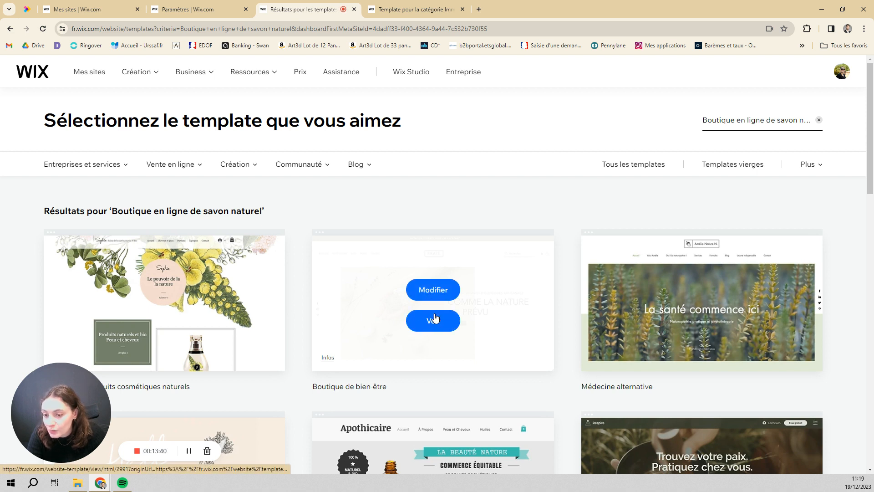
left_click(426, 290)
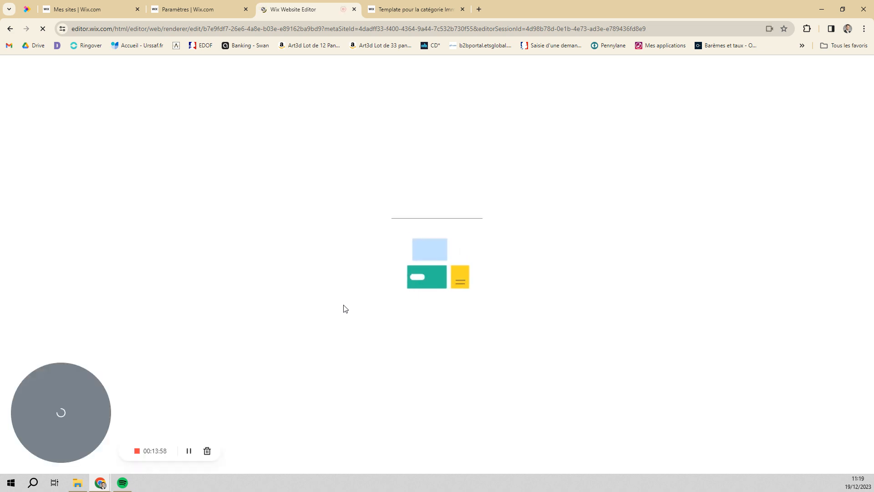
left_click(189, 451)
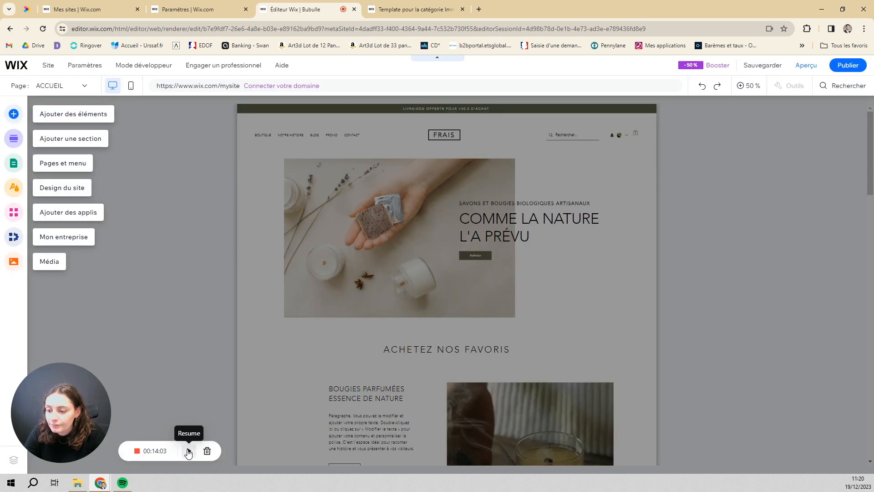
- Dismiss the AI site text generator without generating any text
left_click(188, 452)
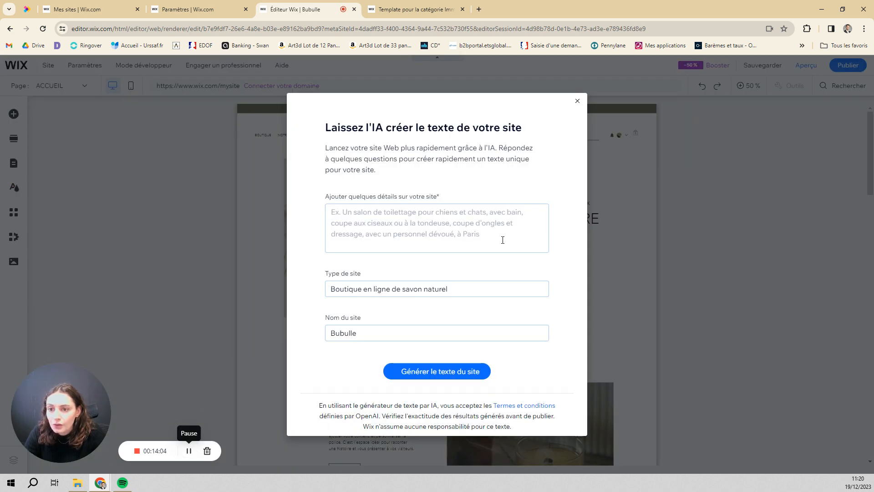
left_click(577, 101)
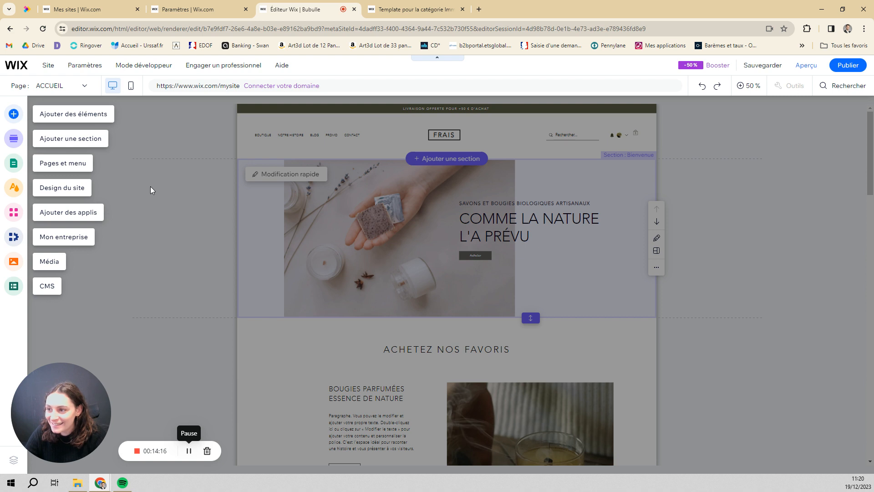
- Examine the editor's site, settings, developer mode, professional hiring and help options
mouse_move(14, 74)
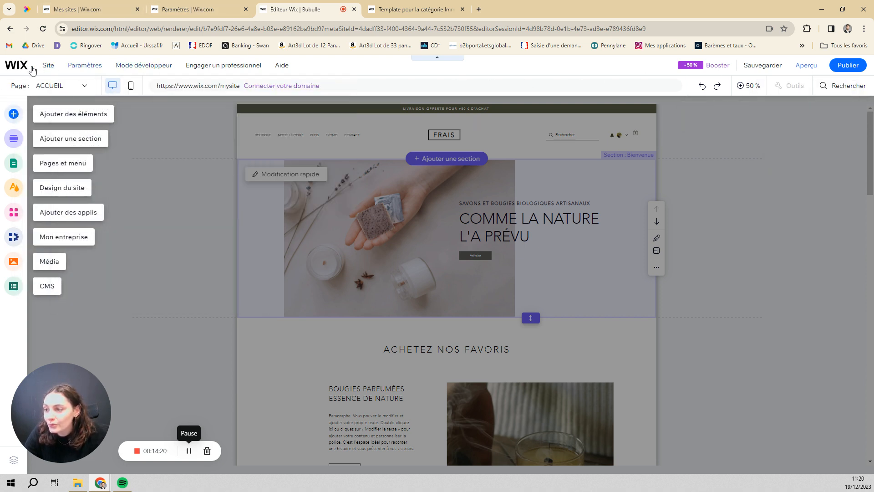
mouse_move(59, 69)
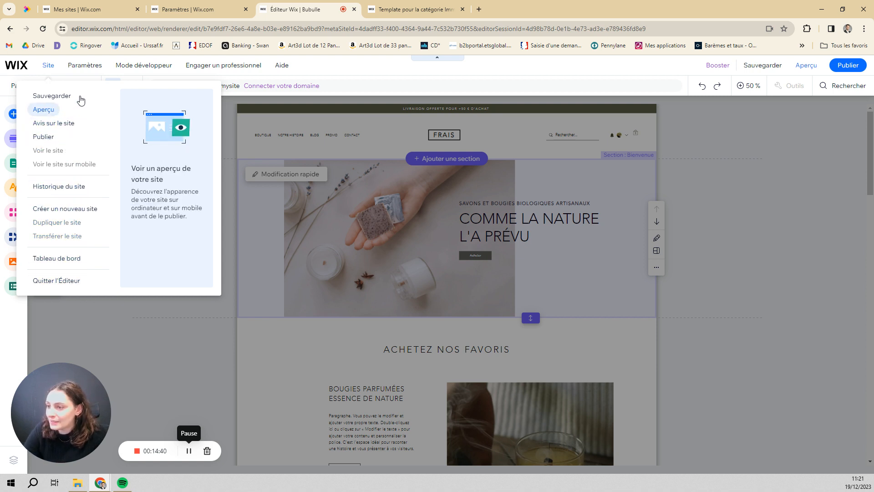
mouse_move(89, 75)
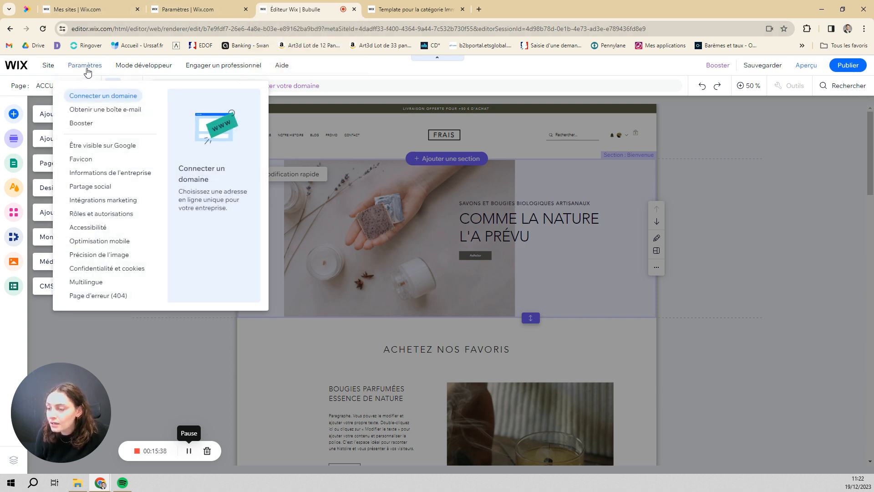
mouse_move(130, 70)
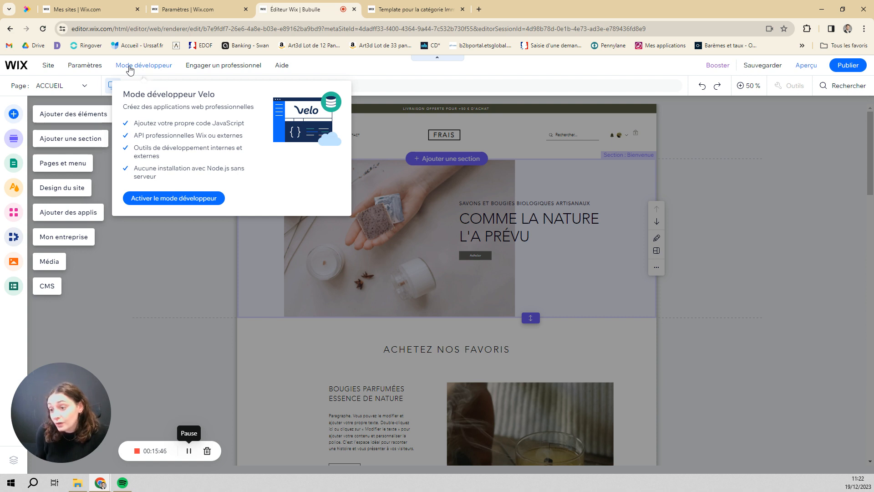
mouse_move(224, 64)
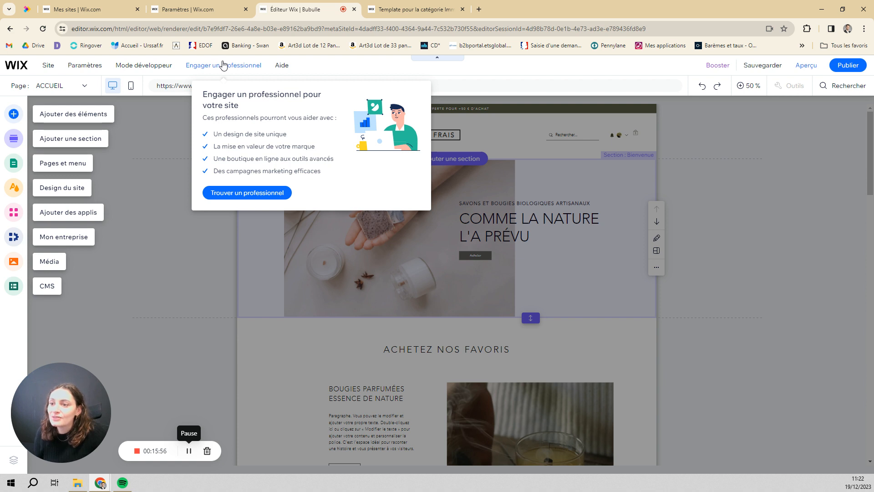
mouse_move(287, 75)
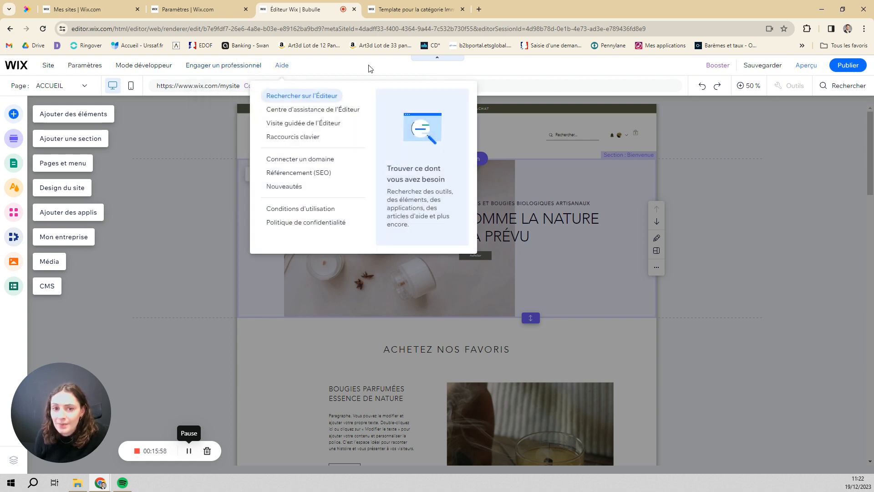
mouse_move(731, 69)
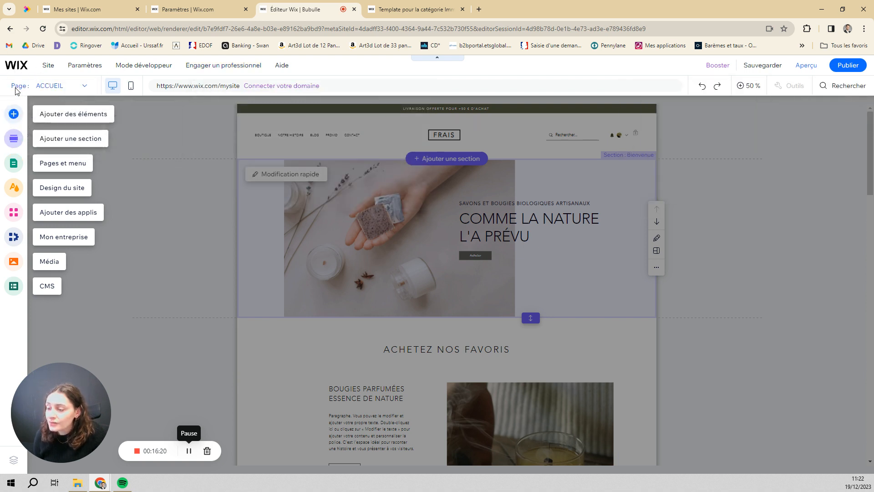
- Examine the Mentions légales page in its mobile and desktop versions and return to the ACCUEIL page
left_click(75, 86)
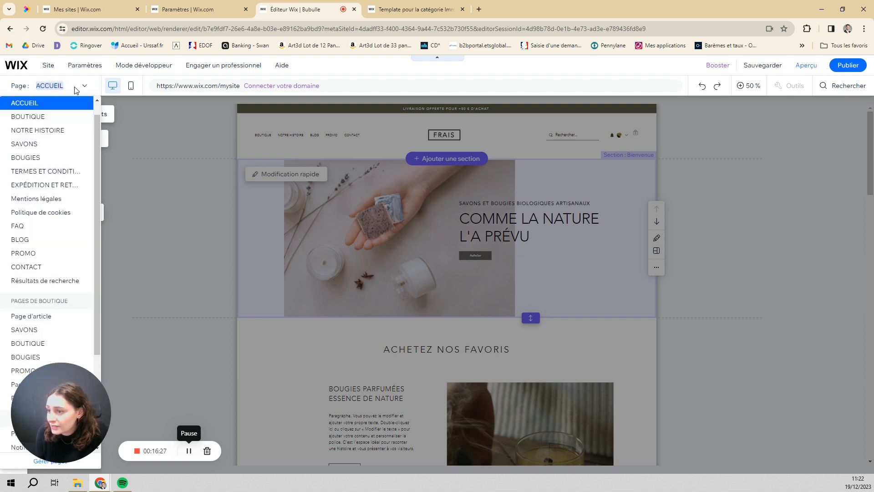
left_click(40, 205)
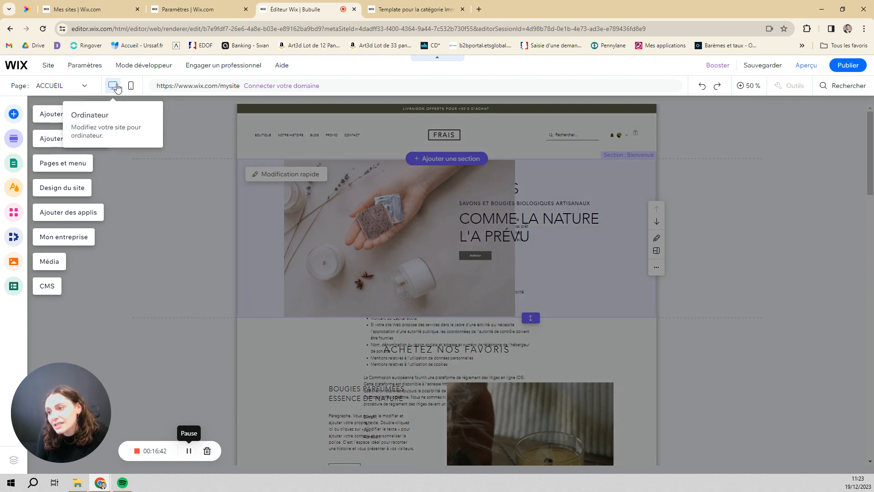
left_click(132, 87)
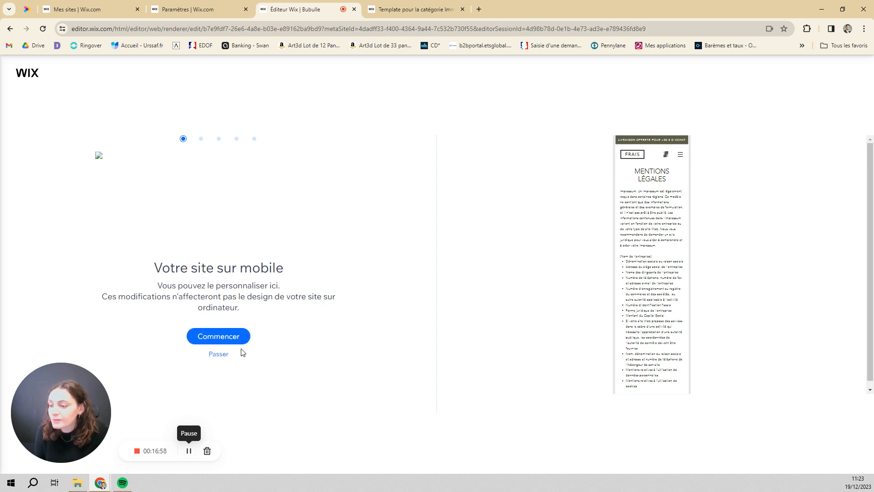
left_click(218, 356)
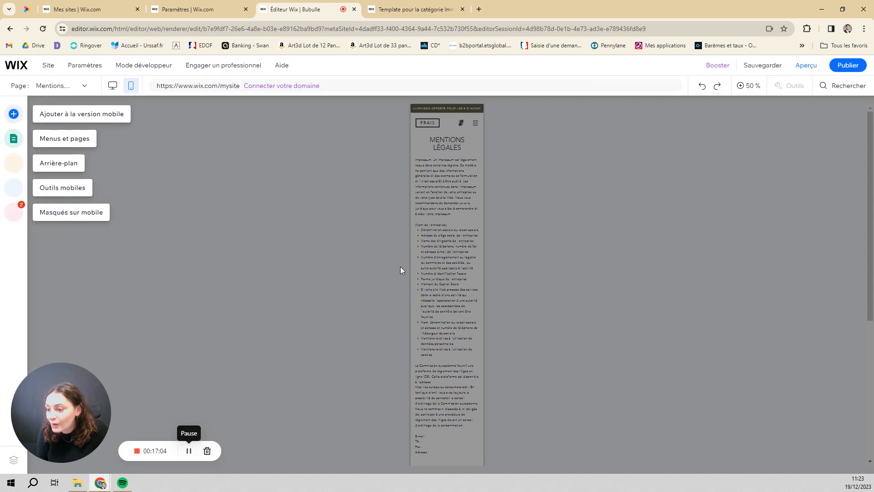
left_click(112, 86)
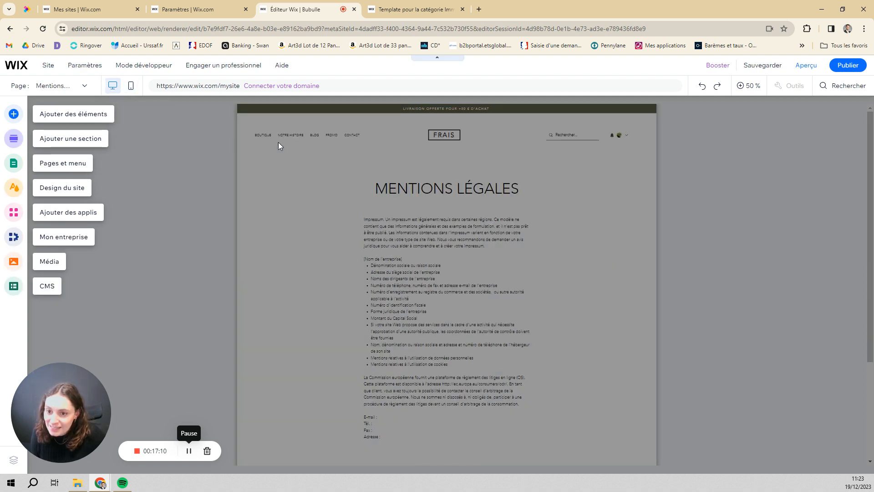
left_click(68, 85)
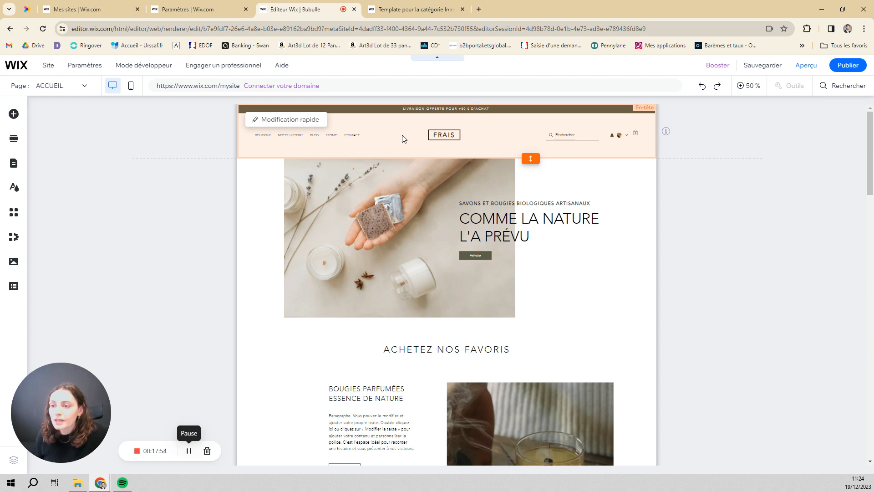
- Replace the FRAIS logo text in the header with BUBULLE
left_click(442, 139)
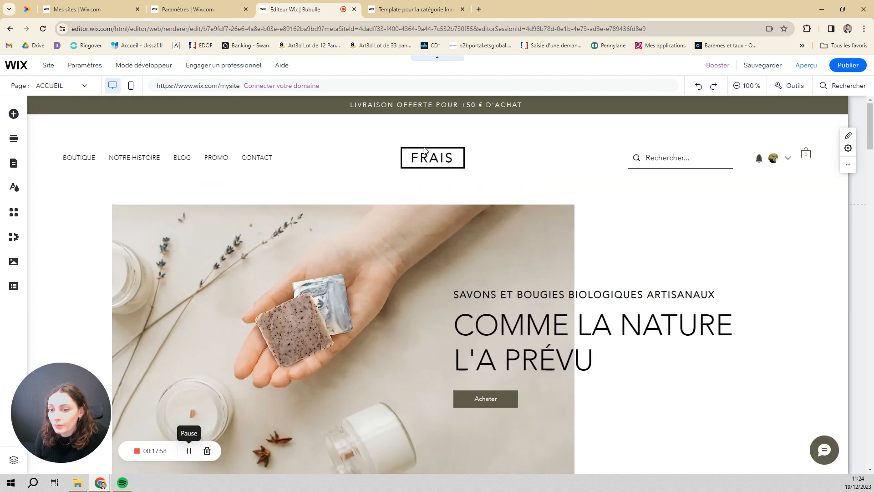
left_click(427, 165)
left_click(427, 165)
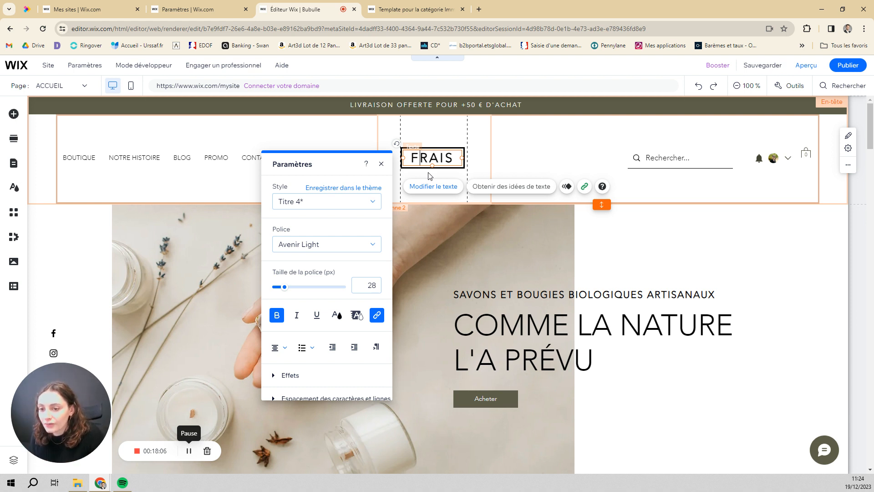
double_click(434, 158)
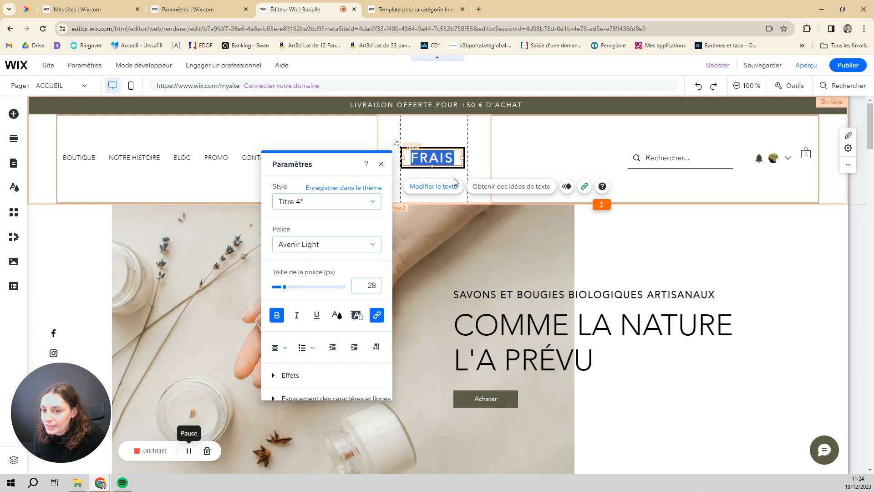
type("B")
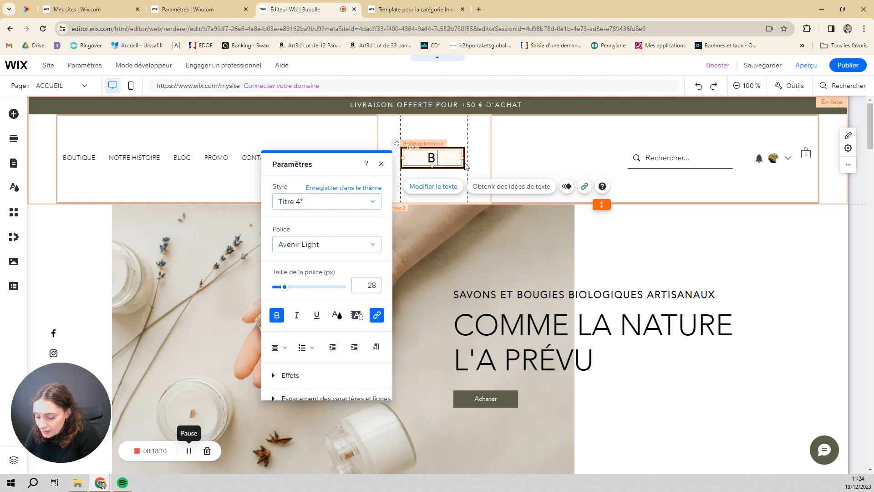
type("UBULLE")
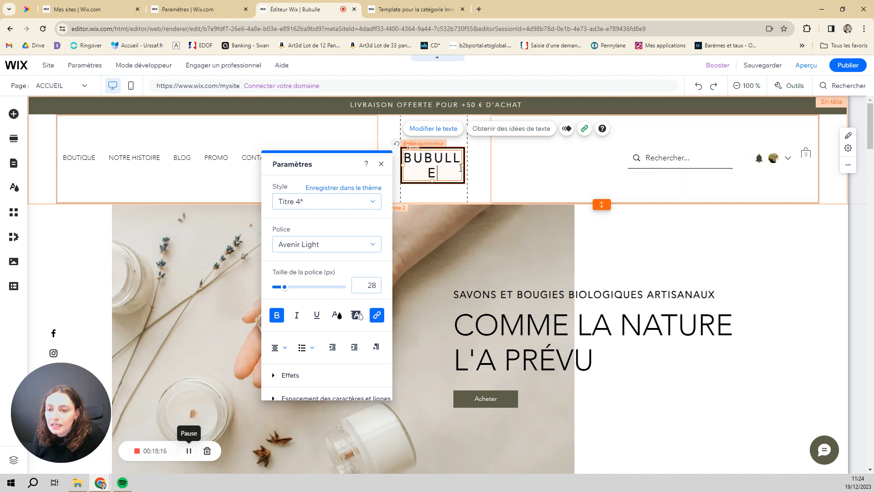
- Widen the header logo's text box so that BUBULLE fits on one line
left_click_drag(464, 165, 422, 155)
left_click(467, 164)
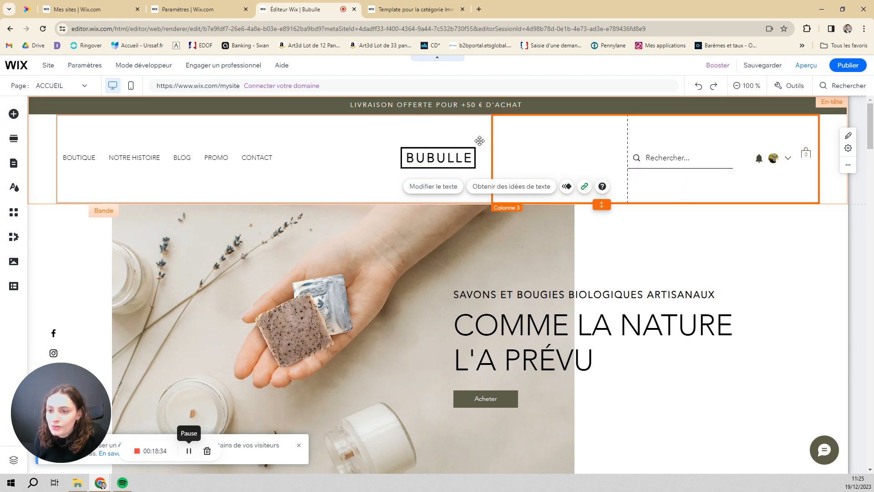
left_click(291, 144)
- Try the Titre 2 style on the BUBULLE header text and set it to Titre 4
left_click(457, 159)
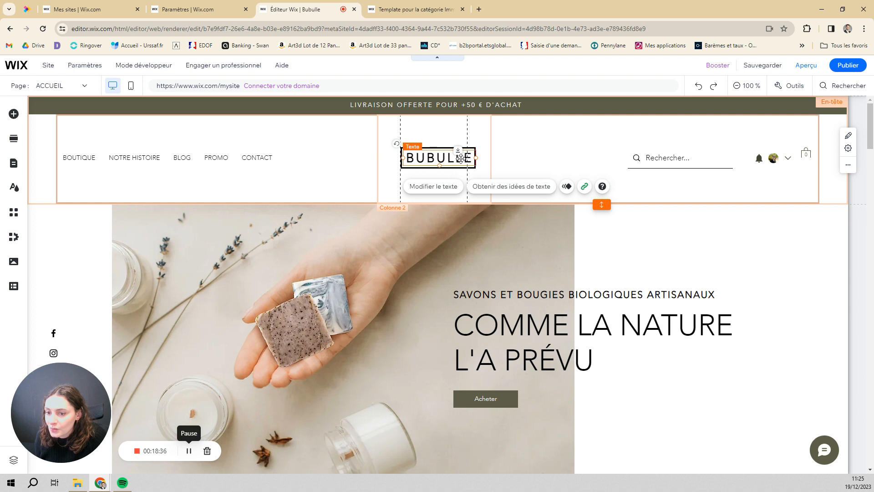
left_click(437, 186)
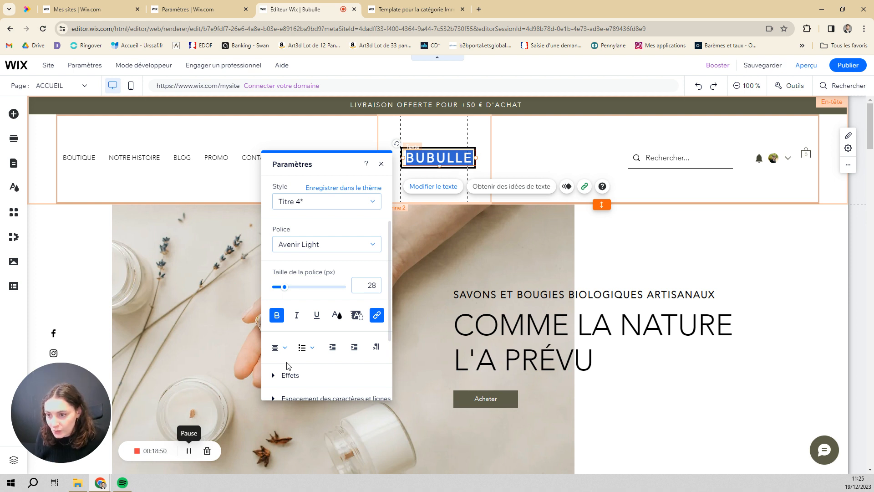
left_click(328, 202)
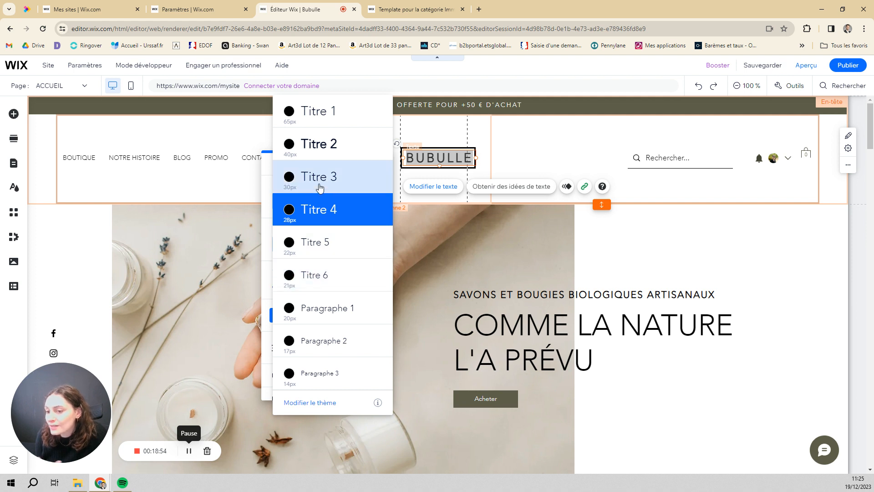
left_click(329, 148)
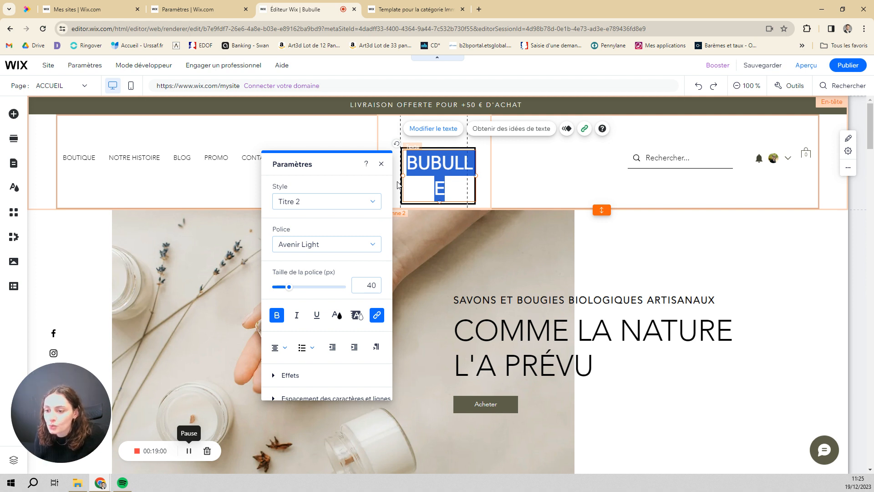
left_click(336, 201)
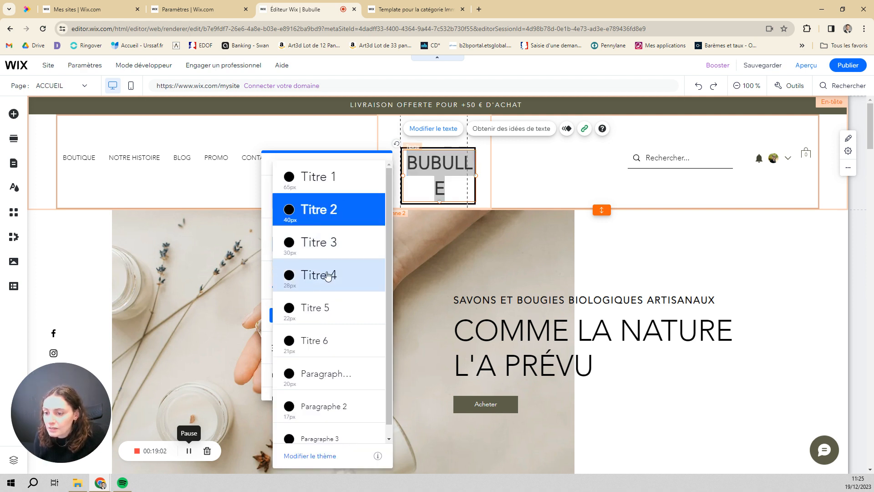
left_click(327, 276)
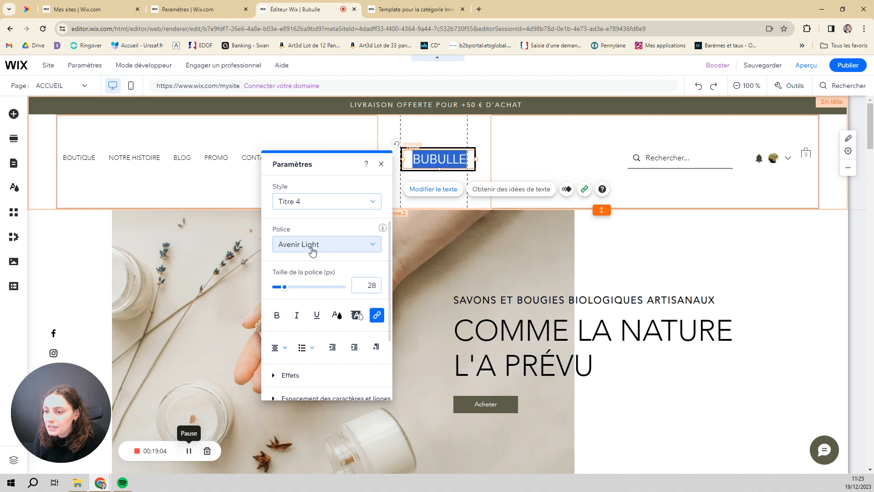
- Change the BUBULLE header text's font to League Spartan
left_click(318, 247)
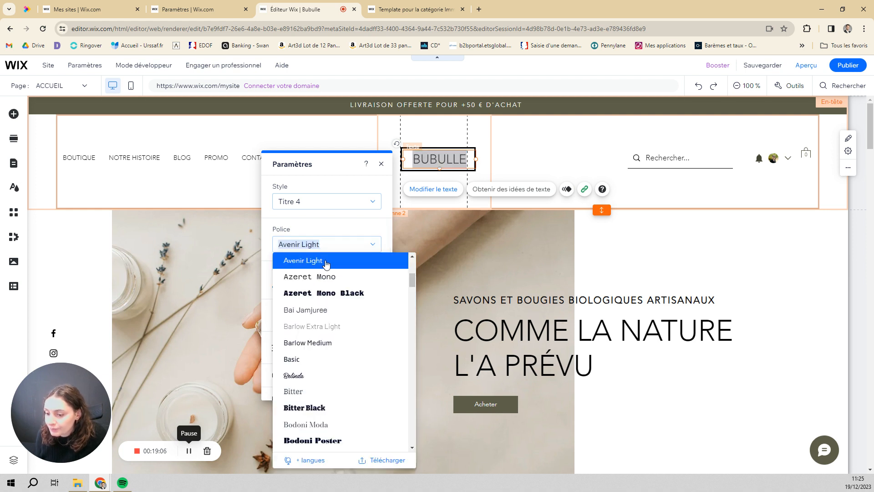
type("Lato")
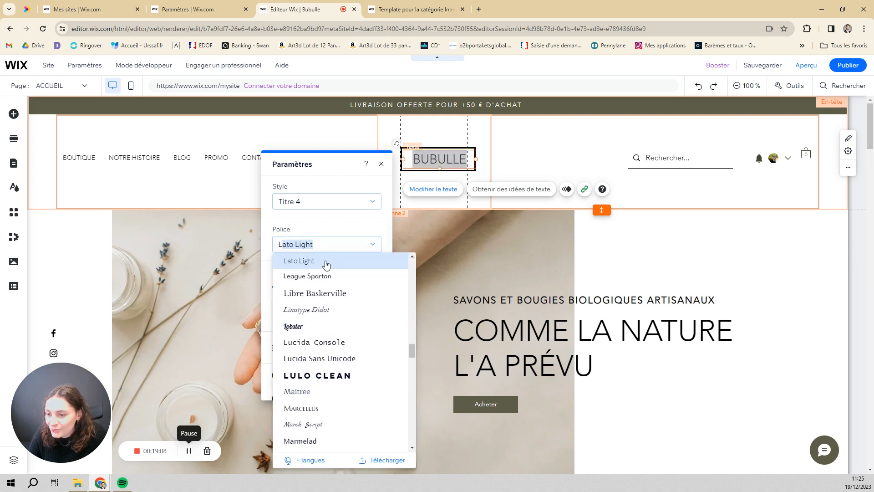
left_click(307, 278)
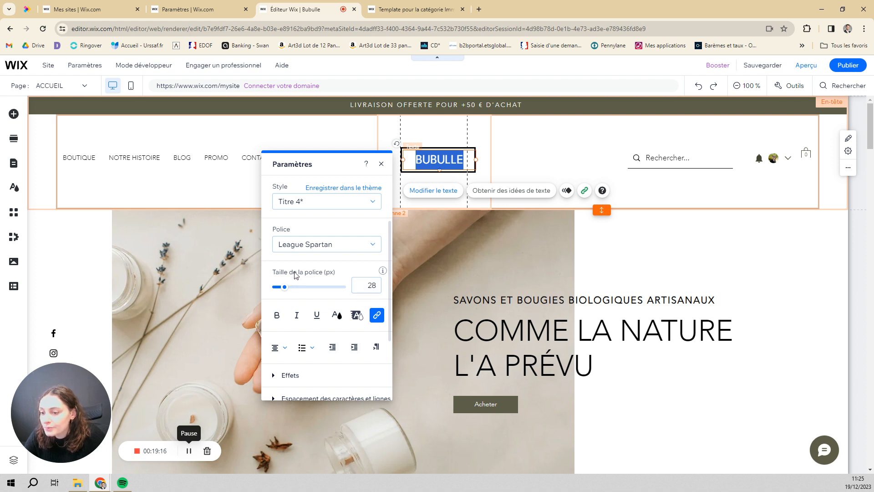
- Try different font sizes on the BUBULLE header text and set it to 30 px
left_click(357, 279)
type("30")
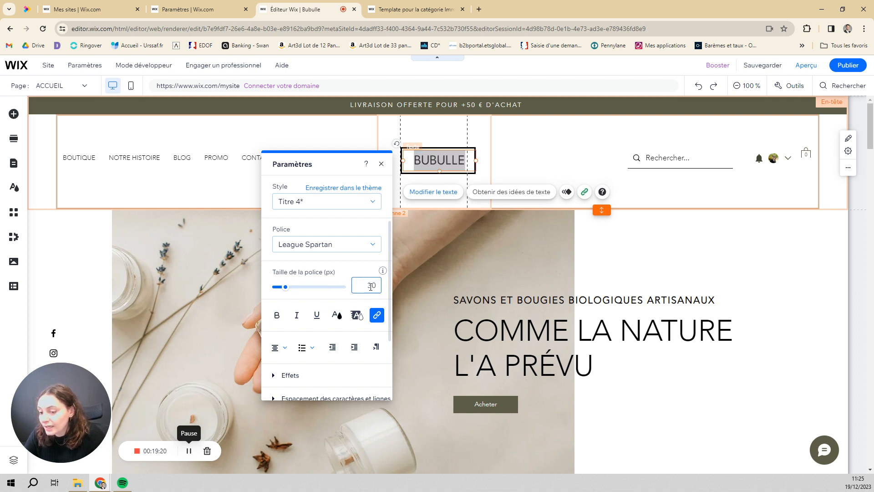
left_click_drag(286, 287, 334, 287)
mouse_move(272, 287)
left_mouse_down()
mouse_move(269, 299)
mouse_move(302, 297)
mouse_move(288, 294)
left_mouse_up()
left_click(371, 283)
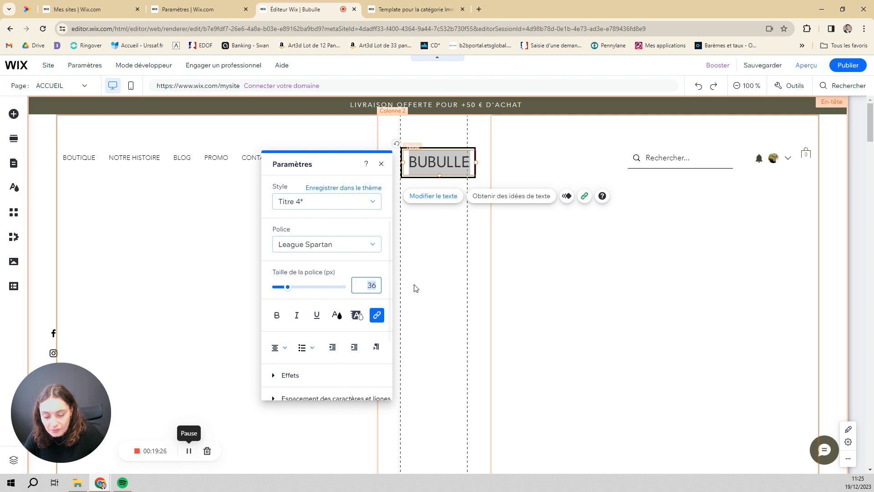
type("30")
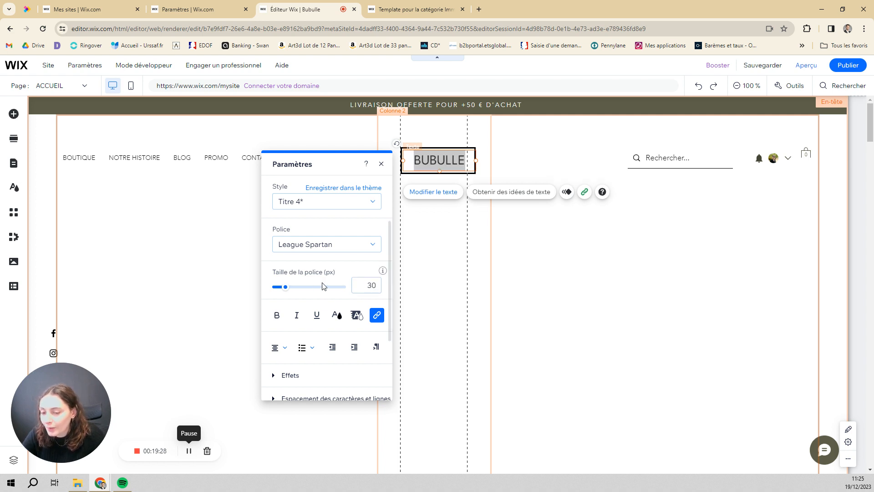
- Try bold, italic and underline formatting on the BUBULLE header text and remove it again
left_click(281, 322)
left_click(298, 319)
left_click(317, 318)
left_click(298, 317)
left_click(276, 318)
left_click(317, 318)
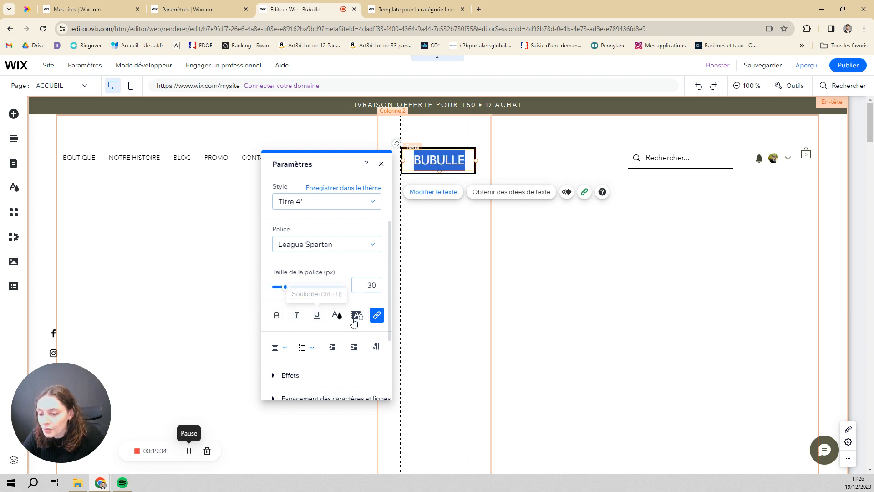
- Set the BUBULLE header text's colour to the theme's olive green #5E5E4A
left_click(335, 315)
left_click(273, 257)
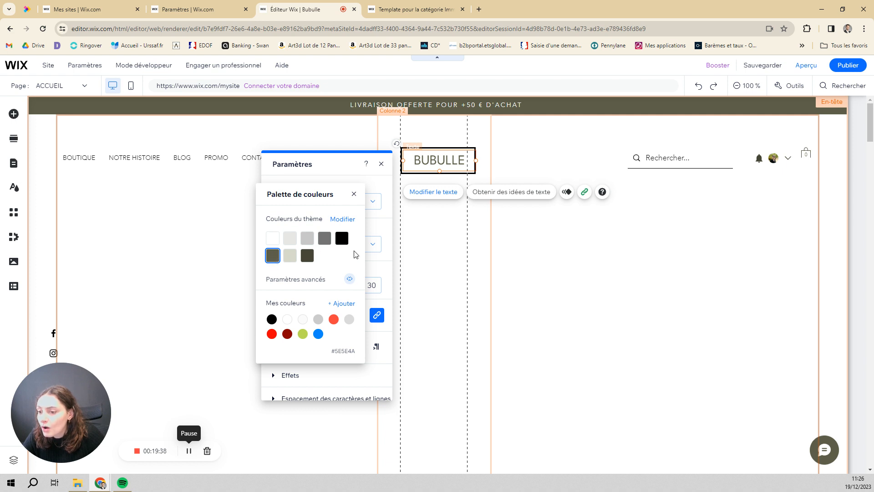
- Change the BUBULLE header text's colour to the theme's grey #737373
left_click(307, 255)
left_click(325, 238)
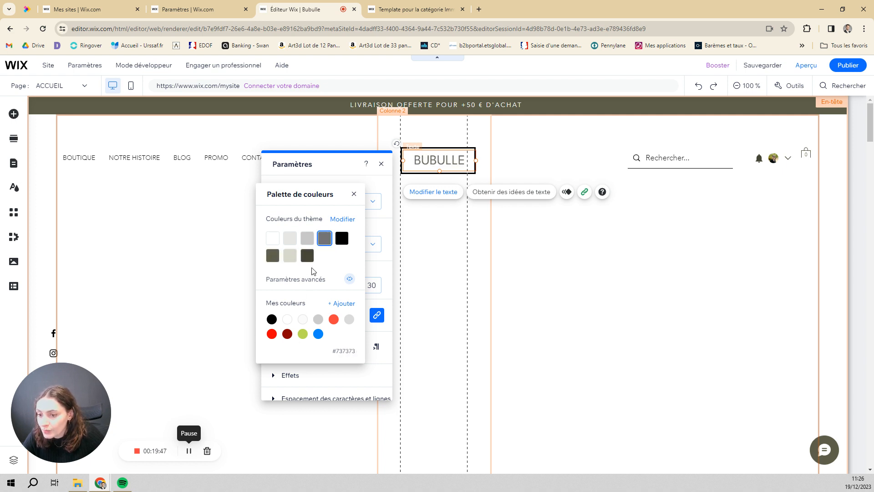
- Look at the custom colour picker and the highlight colour palette for the BUBULLE text without applying either
left_click(344, 303)
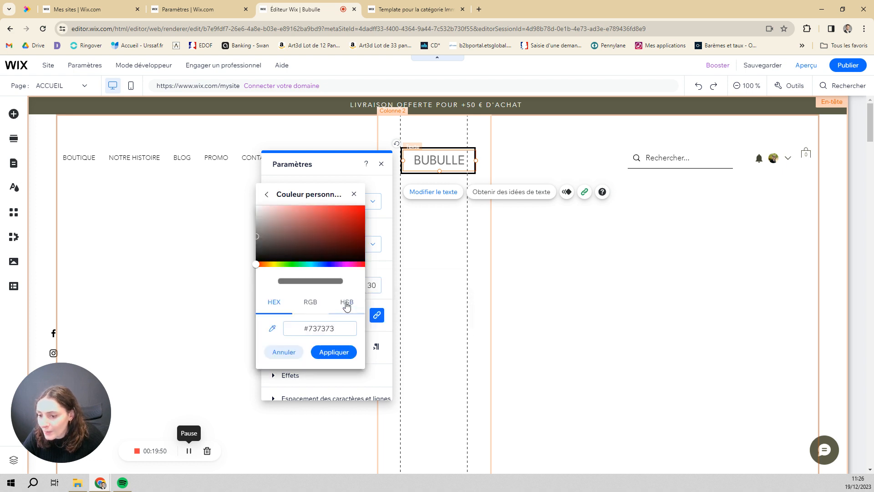
double_click(313, 329)
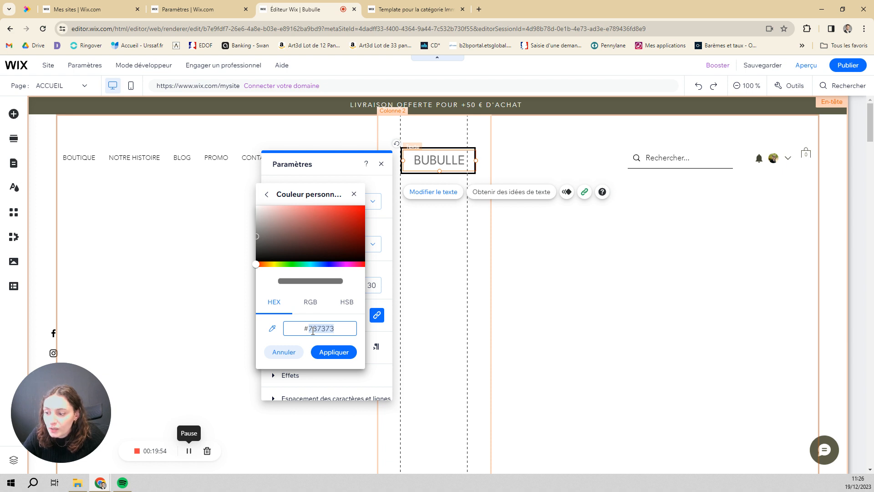
left_click(286, 353)
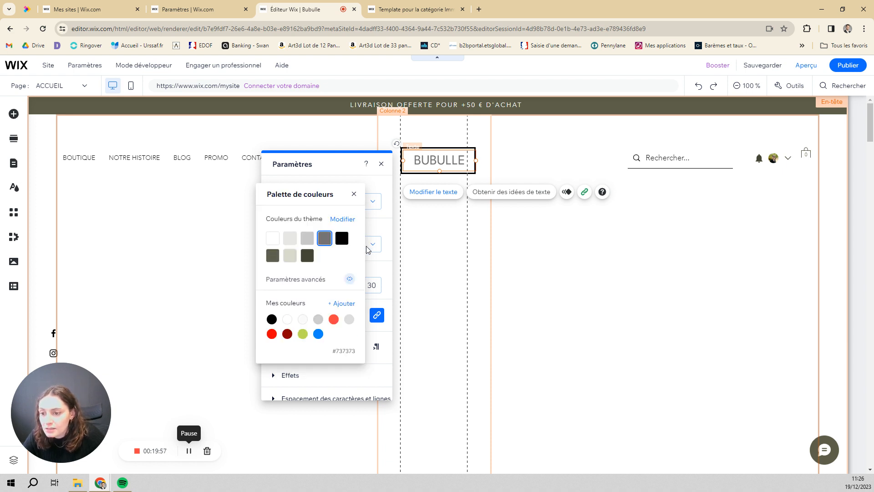
left_click(354, 194)
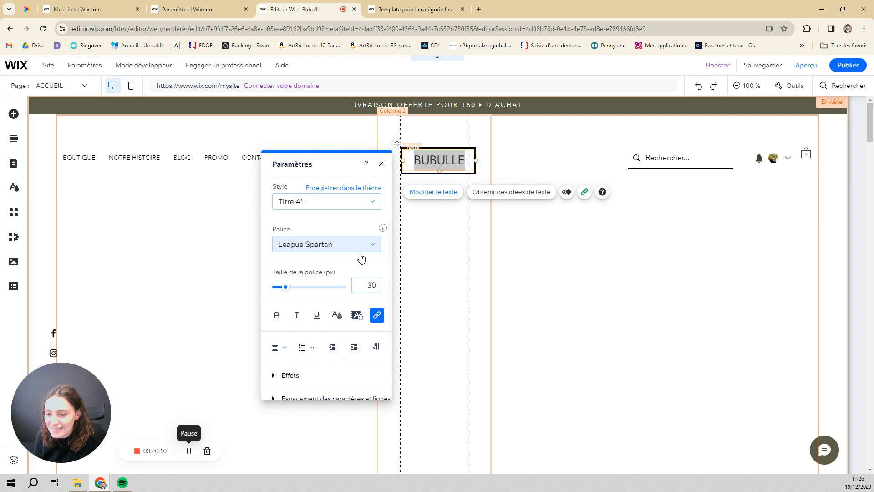
left_click(357, 315)
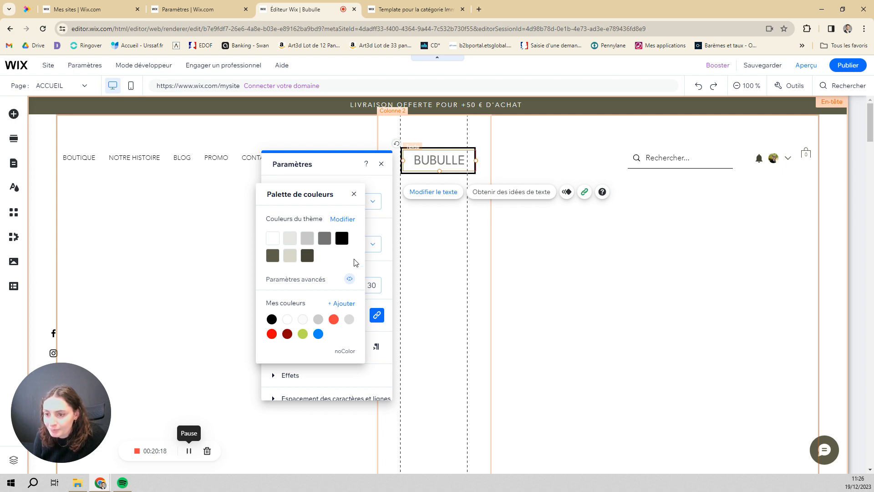
left_click(354, 196)
- Link the BUBULLE header text to the ACCUEIL page, opening in the current window
mouse_move(377, 313)
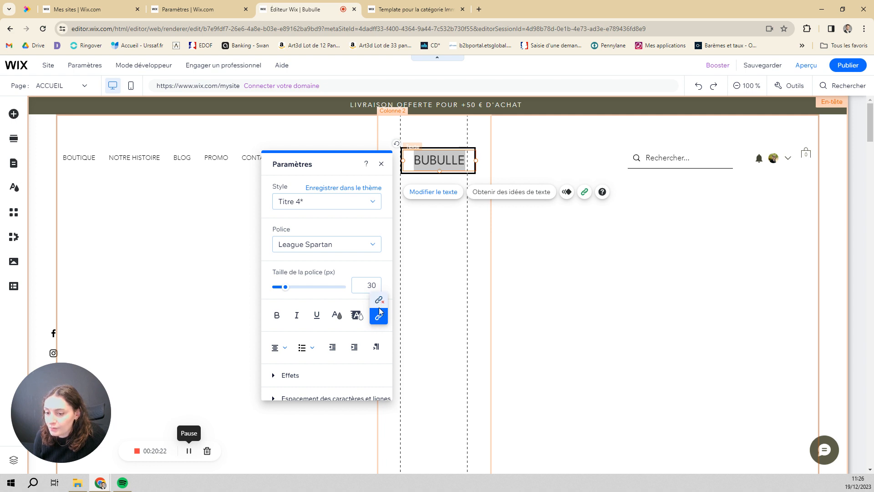
left_click(378, 317)
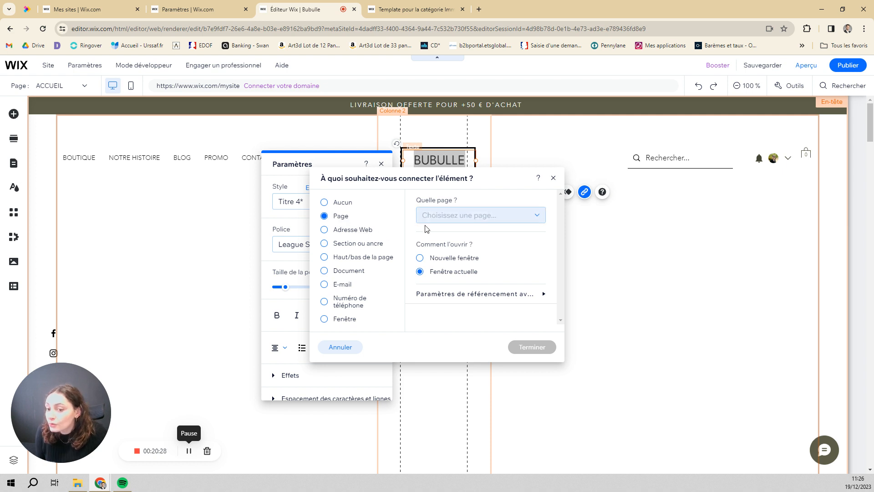
left_click(367, 231)
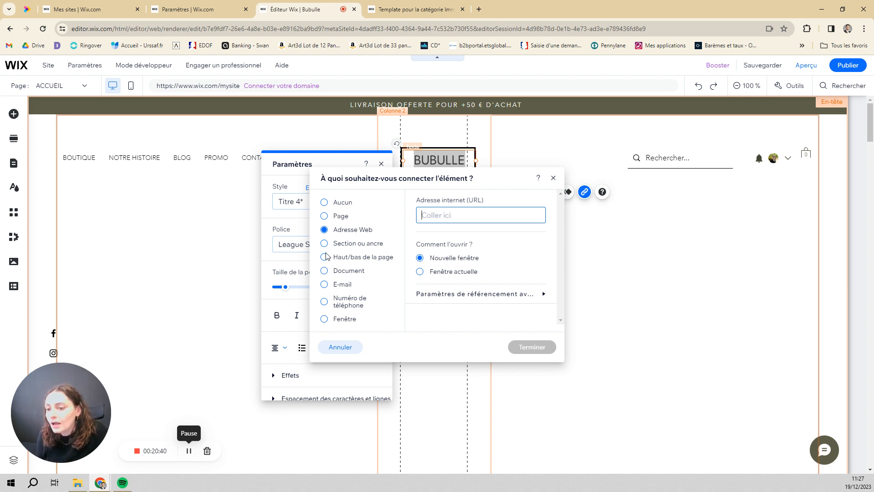
left_click(356, 217)
left_click(450, 216)
left_click(440, 250)
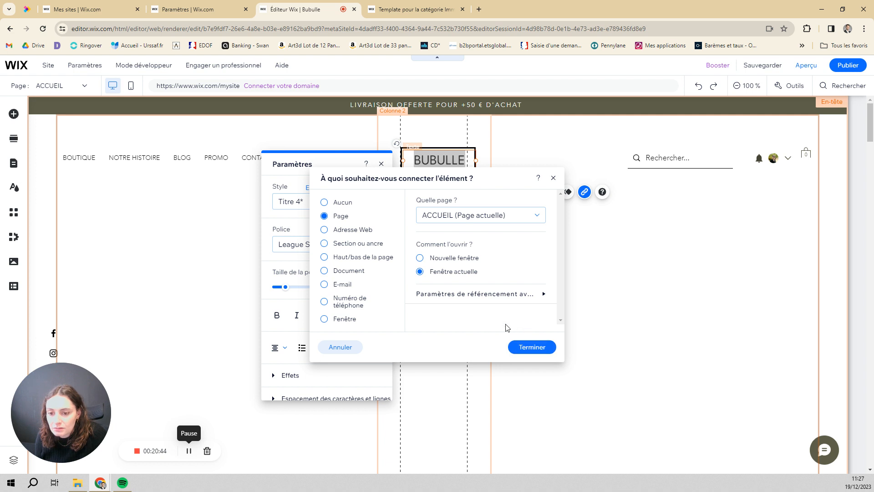
left_click(533, 347)
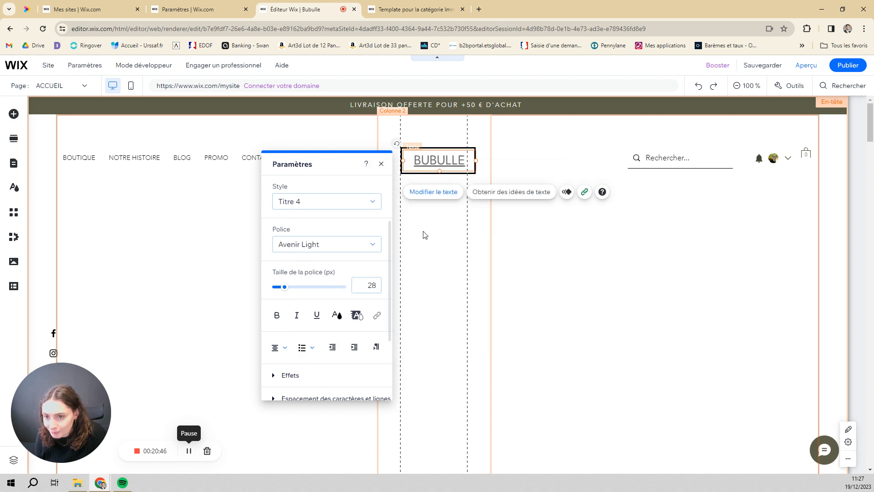
- Review the alignment, bullet, effect and character spacing options in the BUBULLE text's settings
left_click(279, 352)
left_click(280, 360)
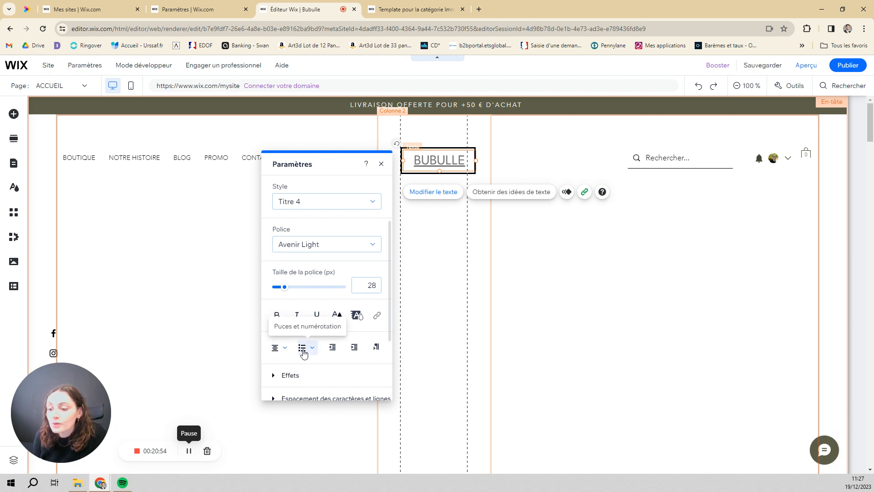
left_click(304, 352)
left_click(312, 349)
scroll(333, 303, "down", 2)
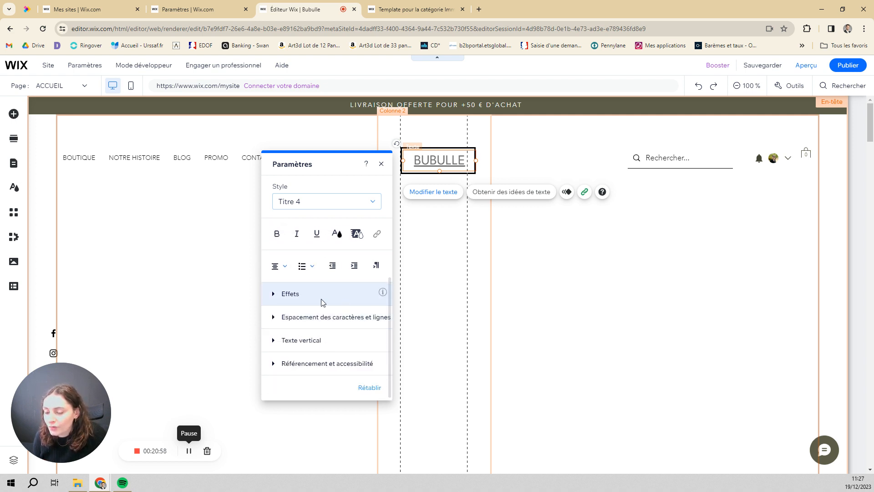
left_click(333, 303)
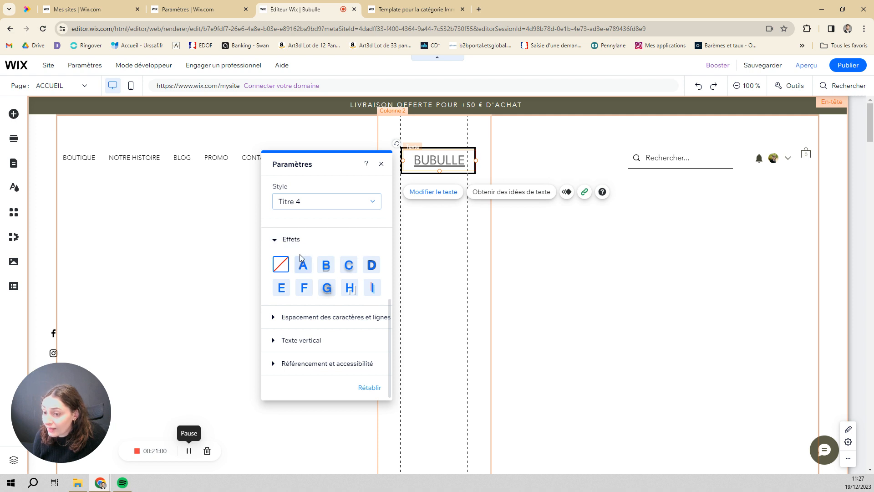
left_click(313, 319)
scroll(357, 290, "down", 1)
scroll(301, 328, "up", 5)
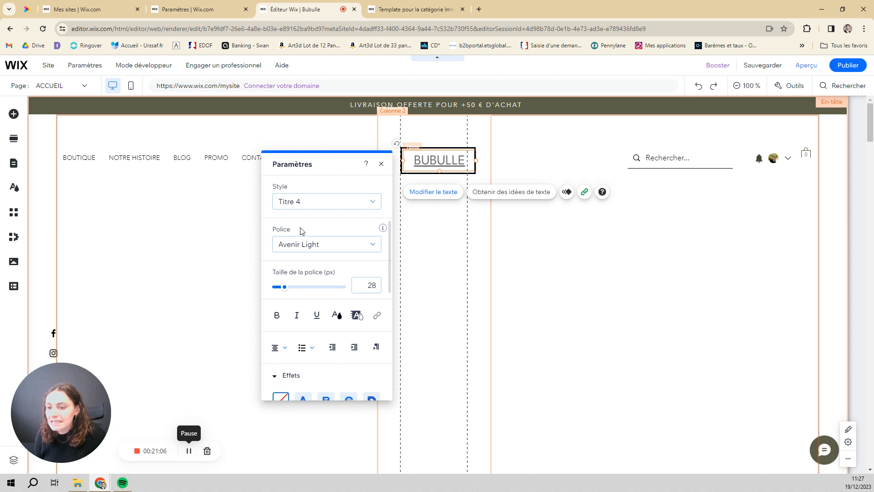
- Set the BUBULLE text's font to League Spartan and close the text settings
left_click(331, 243)
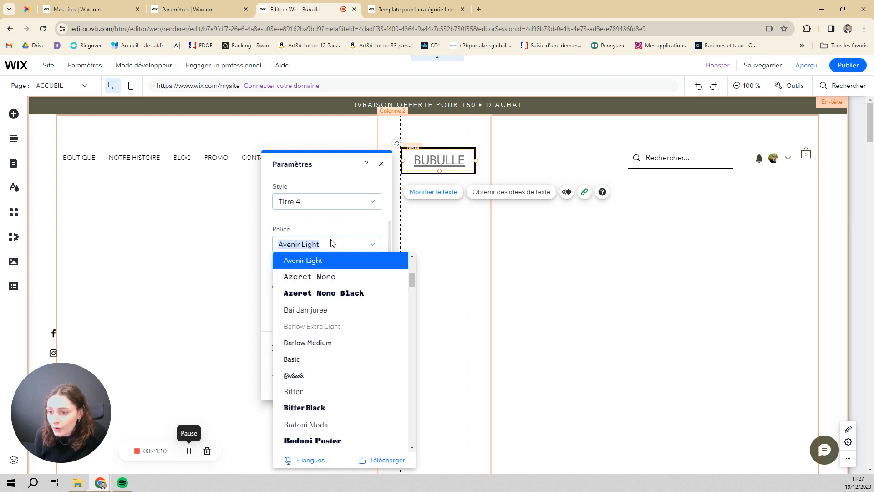
type("League Spartan")
left_click(335, 279)
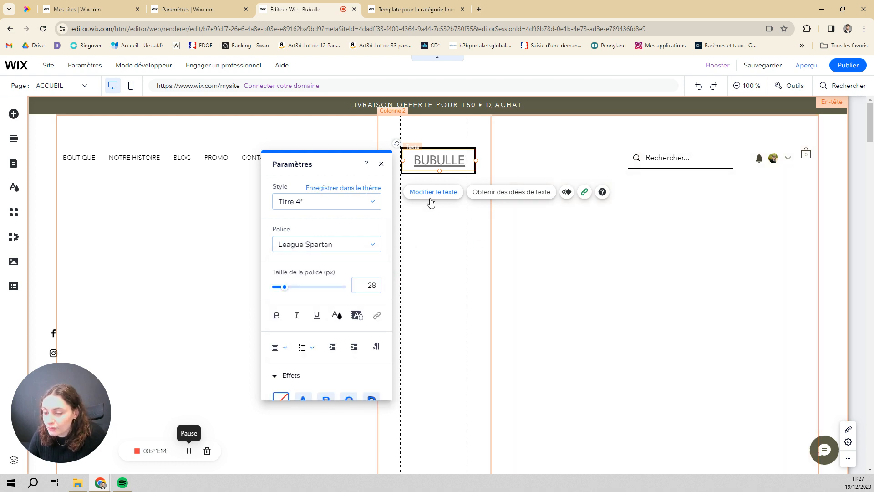
left_click(381, 165)
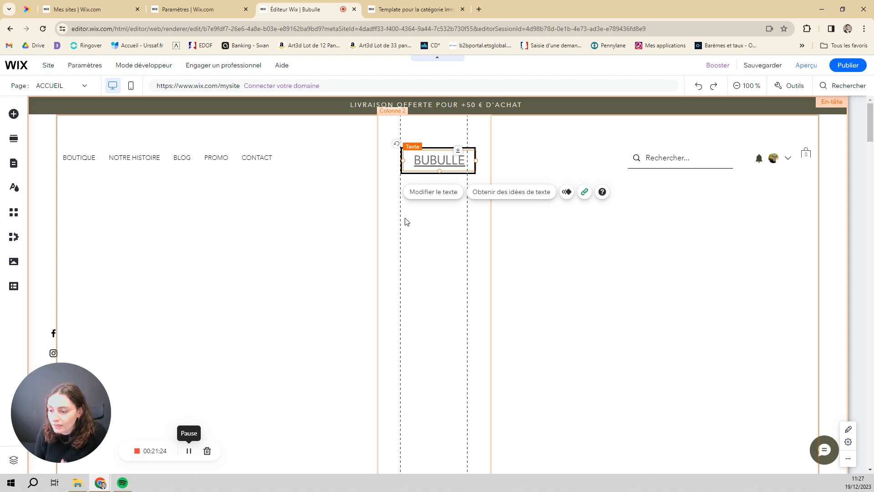
- Shrink the header strip's height by its middle column so the welcome section starts just beneath the menu and logo
scroll(447, 340, "down", 5)
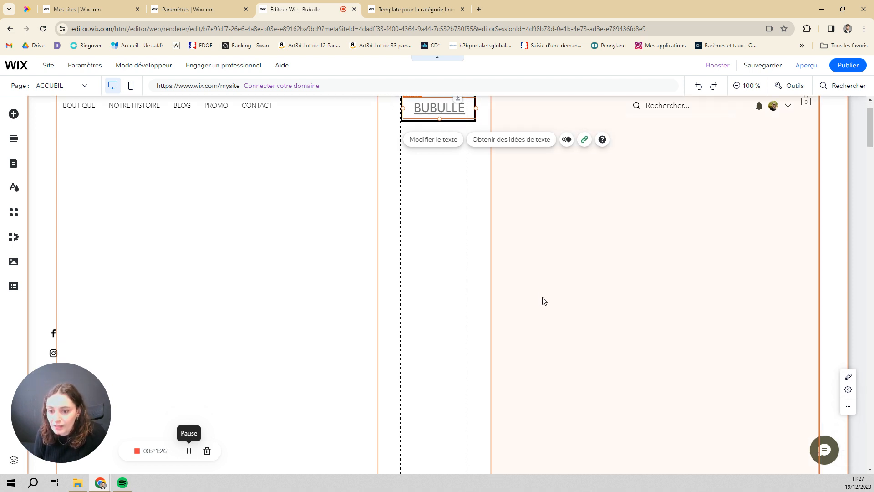
left_click(433, 220)
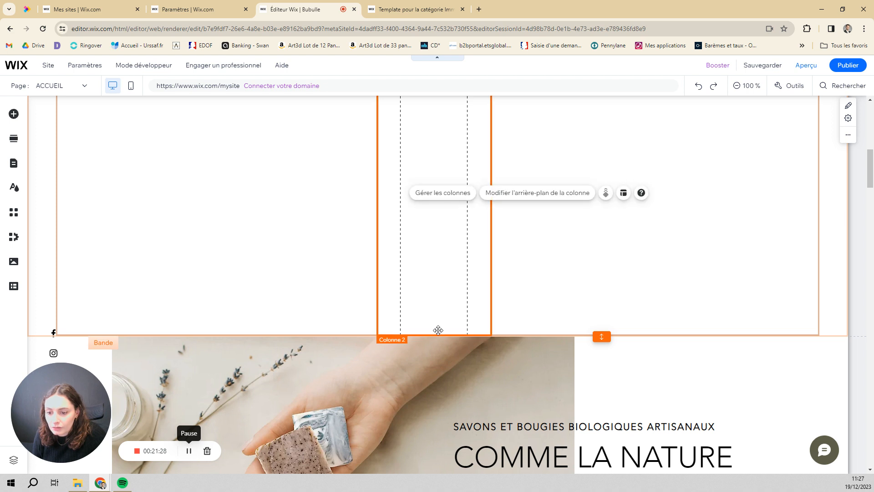
scroll(442, 129, "down", 4)
scroll(448, 173, "up", 4)
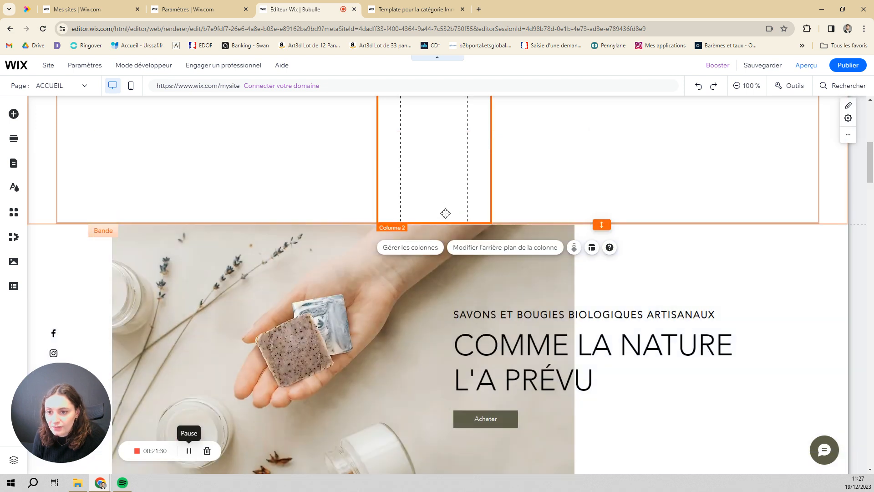
scroll(444, 243, "down", 4)
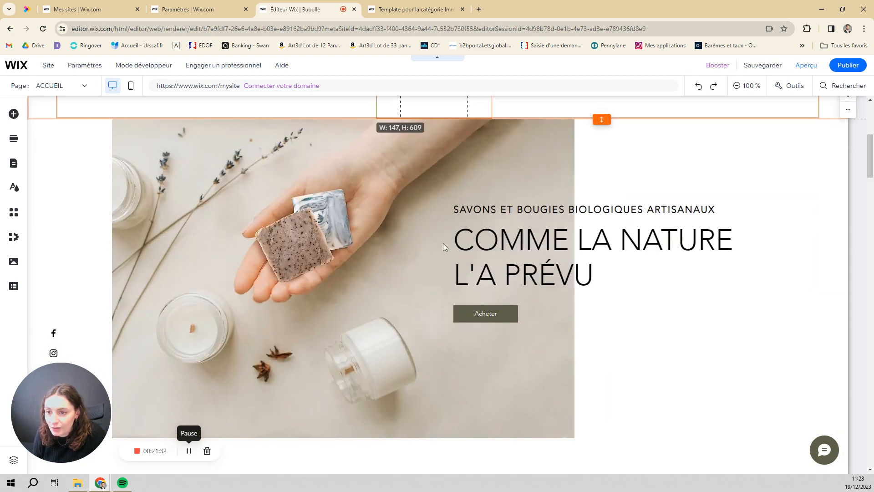
scroll(443, 246, "up", 4)
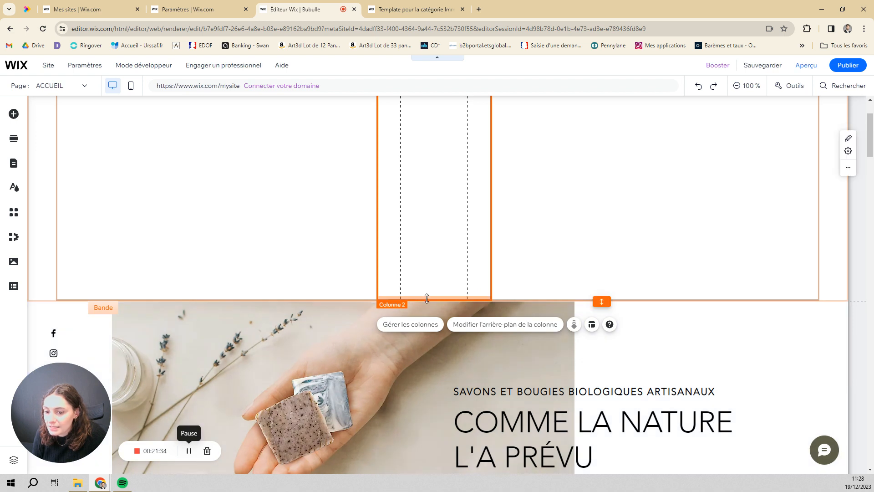
scroll(426, 298, "down", 4)
scroll(441, 239, "up", 2)
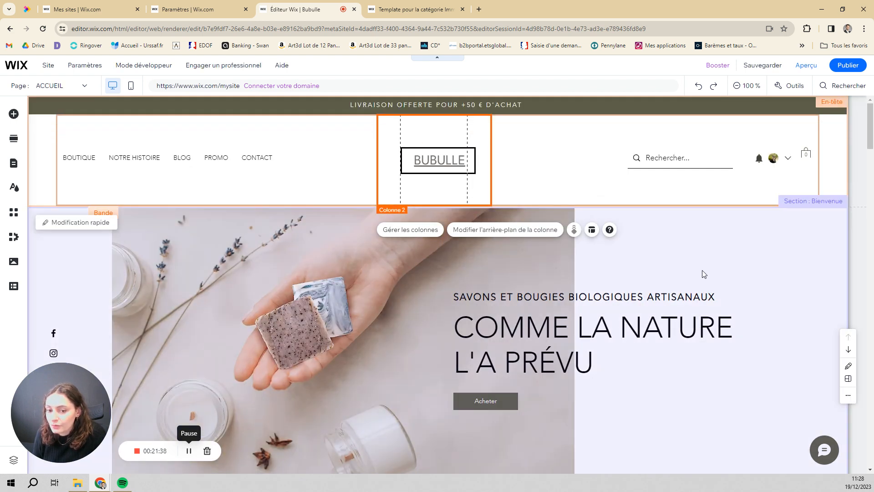
left_click(702, 273)
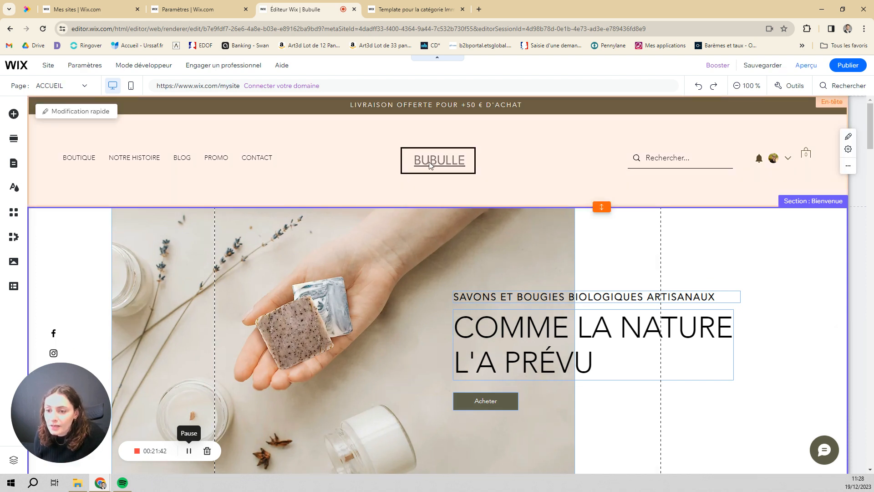
- Select the header's three-column strip and shift it down very slightly
left_click(434, 187)
left_click(431, 171)
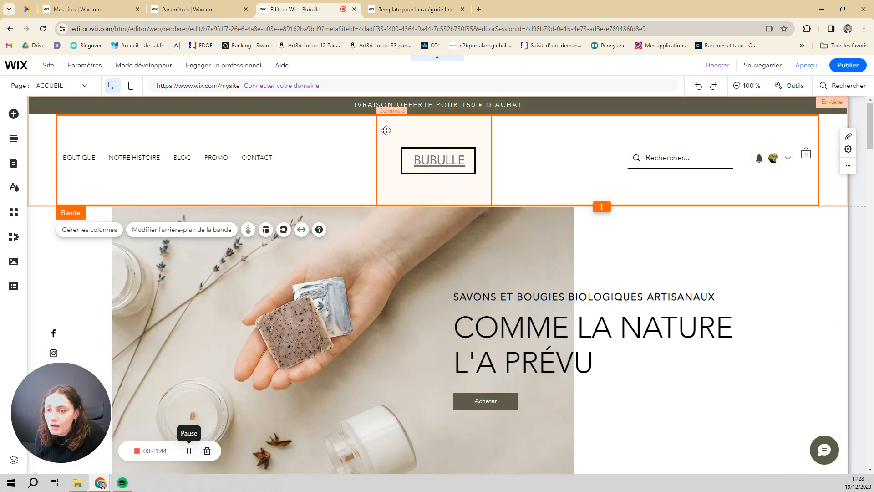
left_click_drag(416, 129, 542, 137)
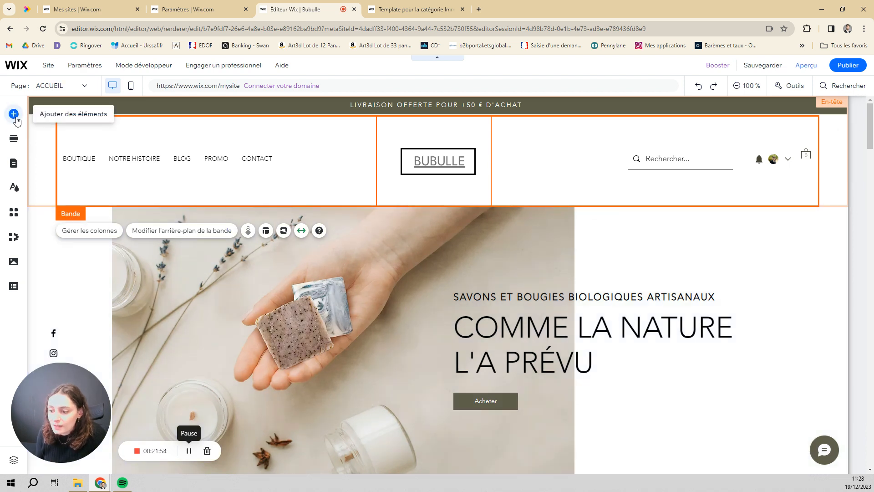
- Add a ready-made paragraph text element to the header and place it directly beneath the BUBULLE logo
left_click(15, 117)
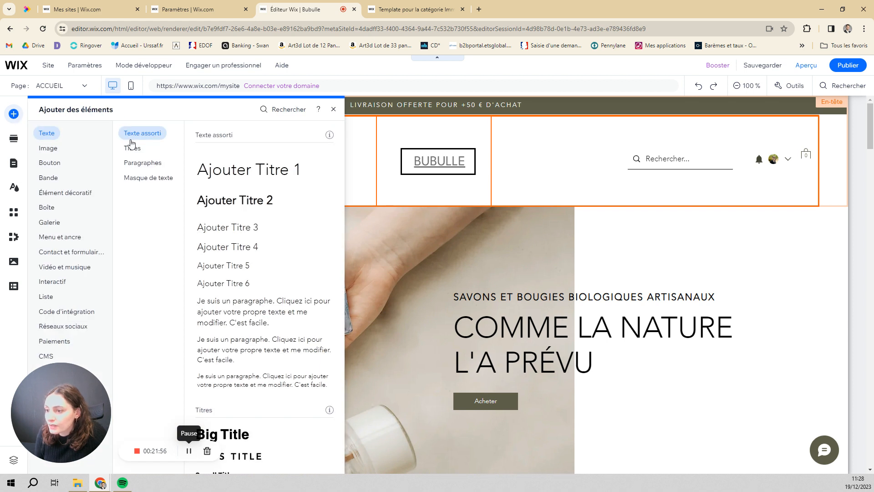
left_click(49, 162)
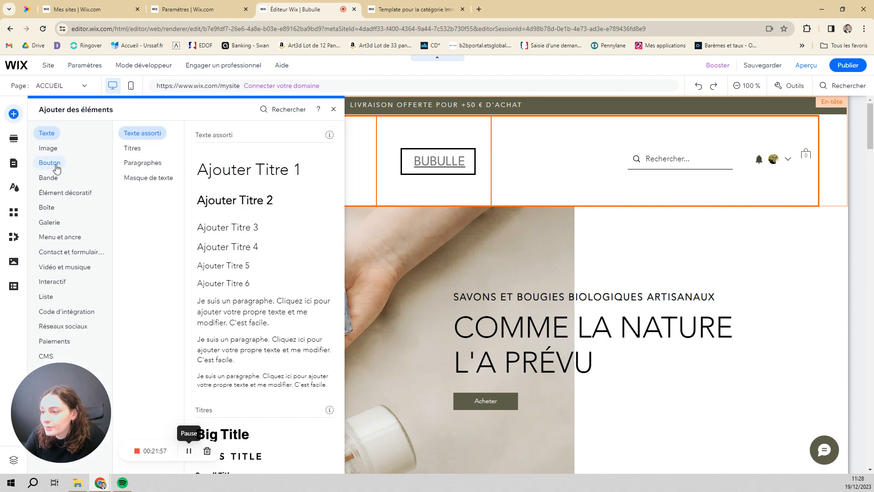
left_click(66, 194)
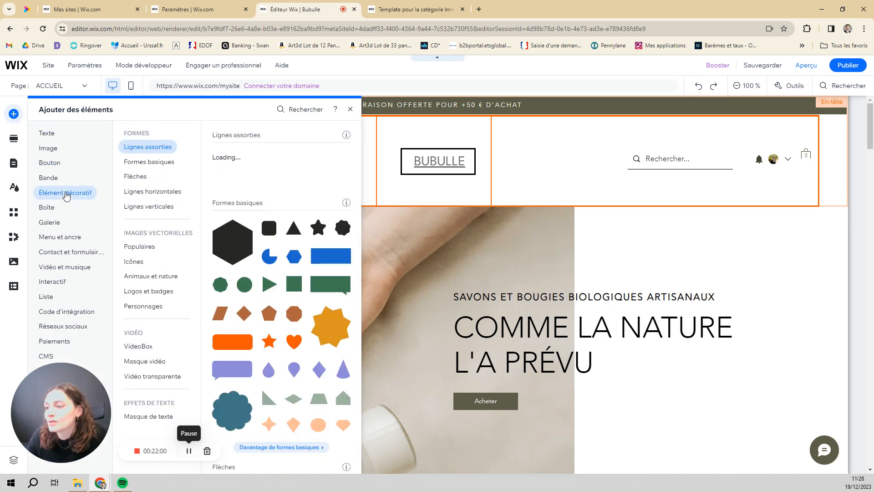
mouse_move(54, 136)
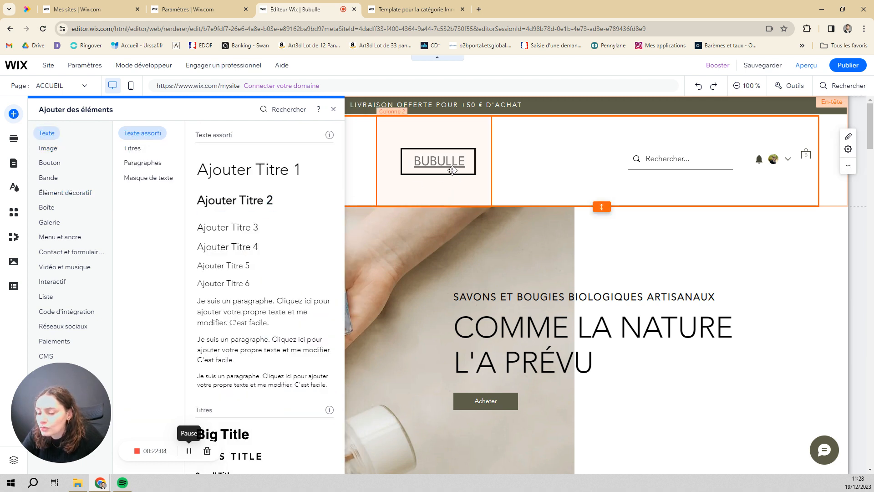
mouse_move(49, 152)
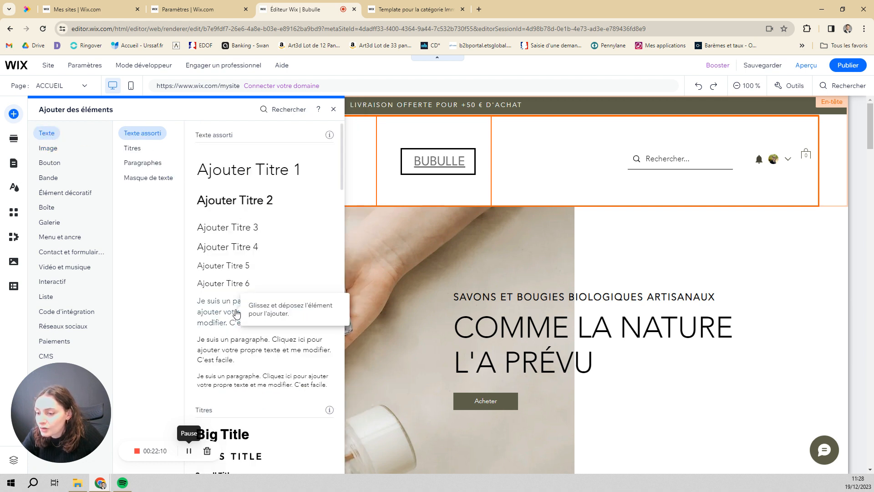
left_click_drag(226, 350, 392, 167)
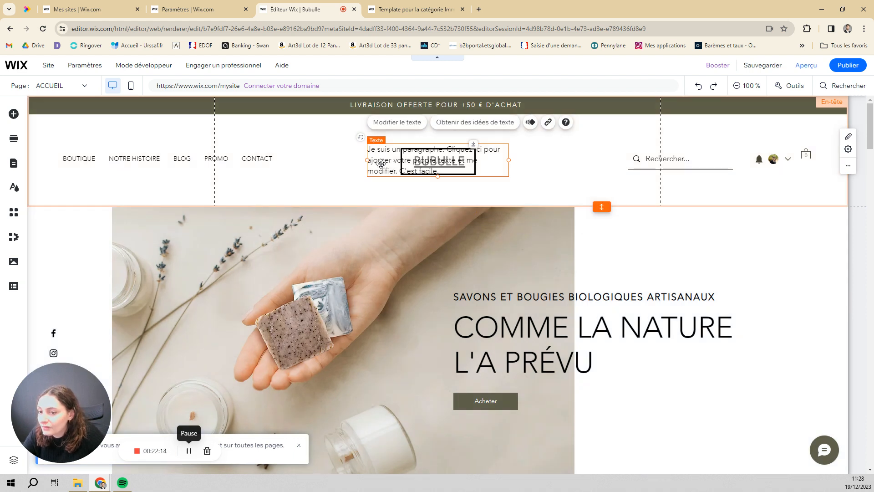
left_click_drag(380, 157, 386, 188)
- Replace the placeholder paragraph beneath the BUBULLE logo with the tagline "La savonnerie des chiens"
double_click(426, 183)
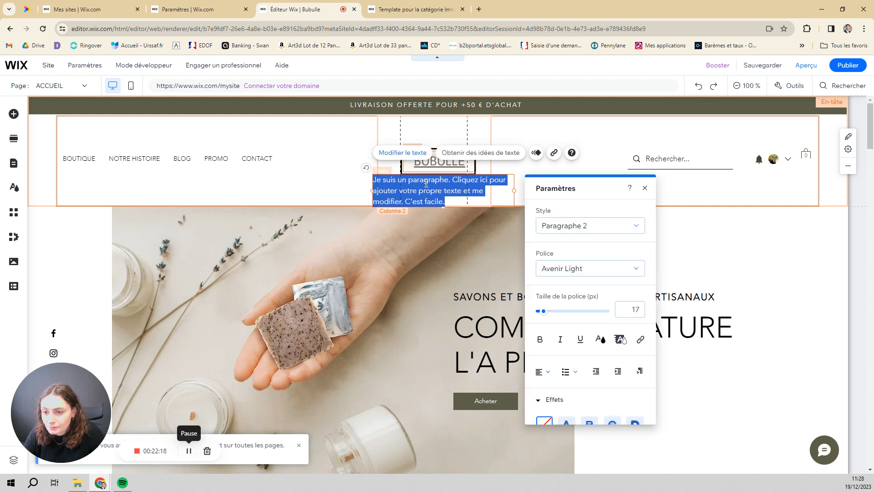
left_click(607, 129)
left_click(435, 186)
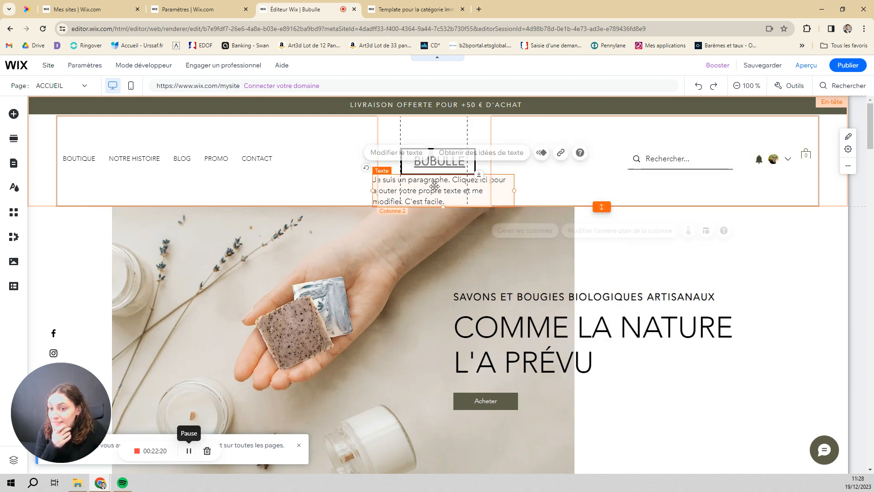
double_click(409, 185)
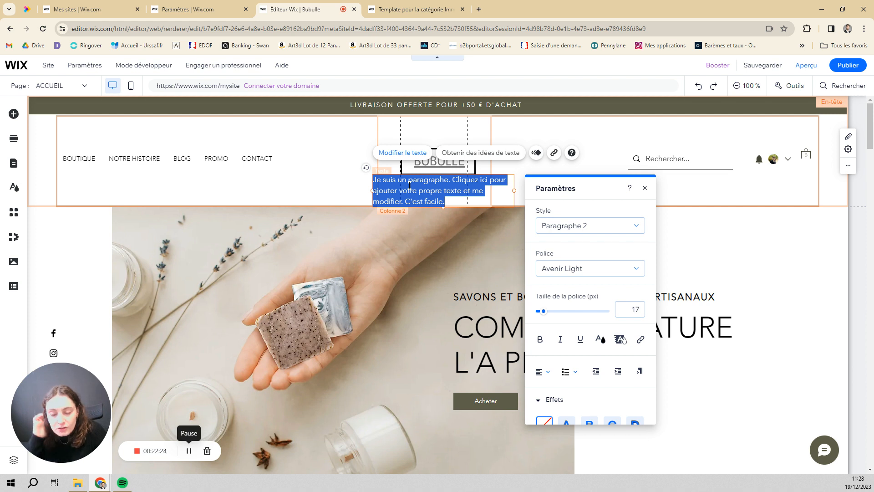
type("La savonnerie des chiens")
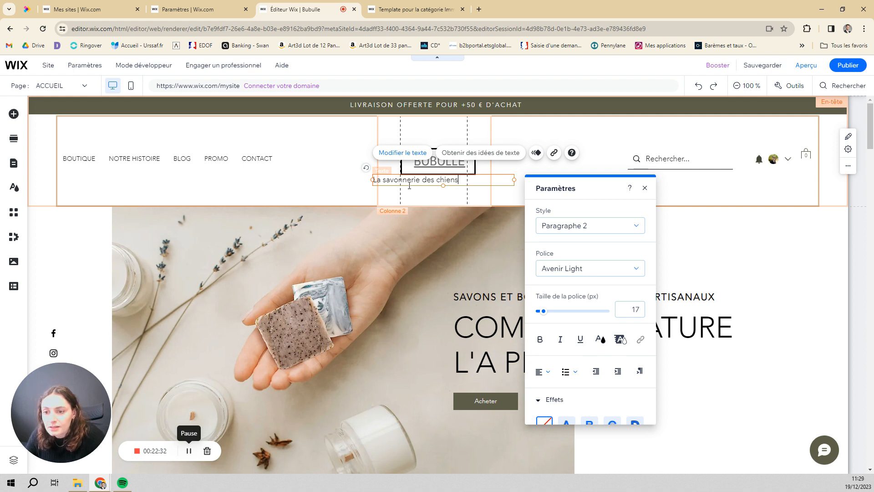
- Set the tagline's font to League Spartan, centre its alignment and close the text settings
left_click_drag(472, 181, 373, 180)
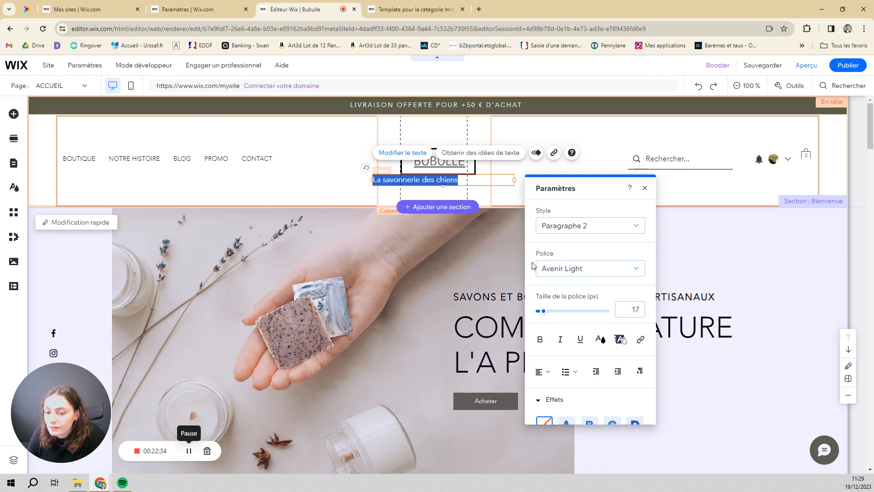
left_click(564, 279)
type("l")
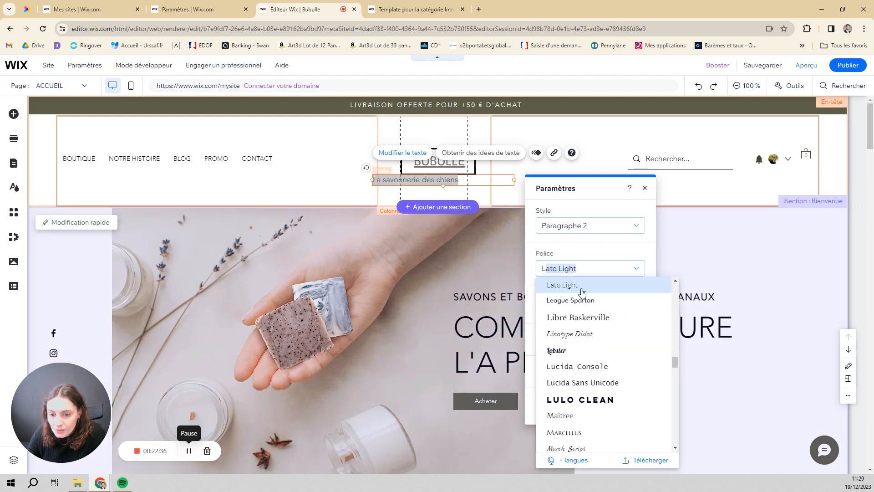
left_click(586, 304)
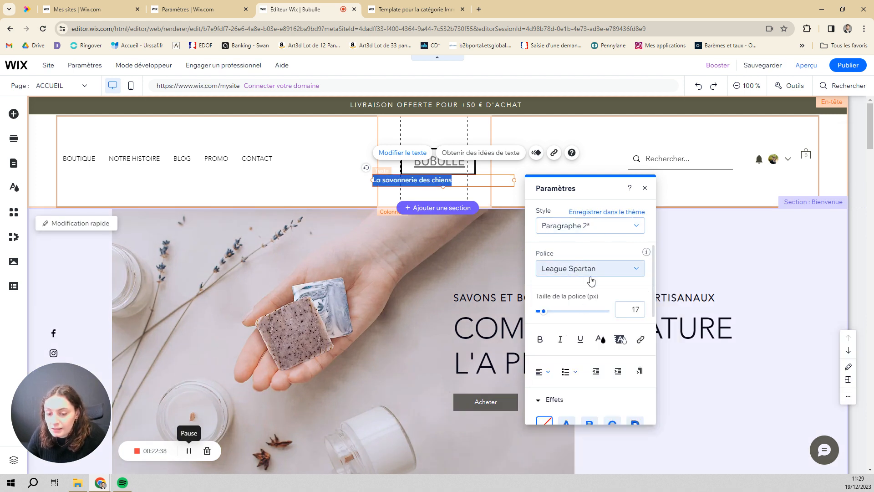
left_click(543, 371)
left_click(548, 388)
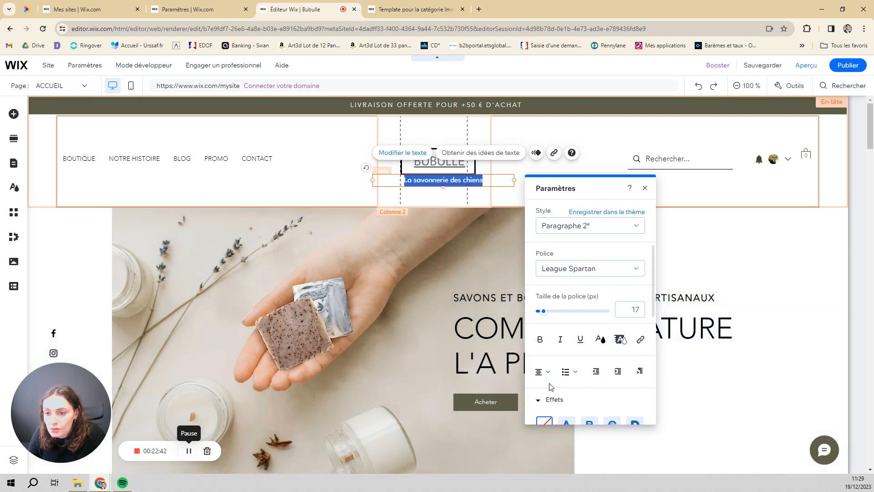
left_click(564, 130)
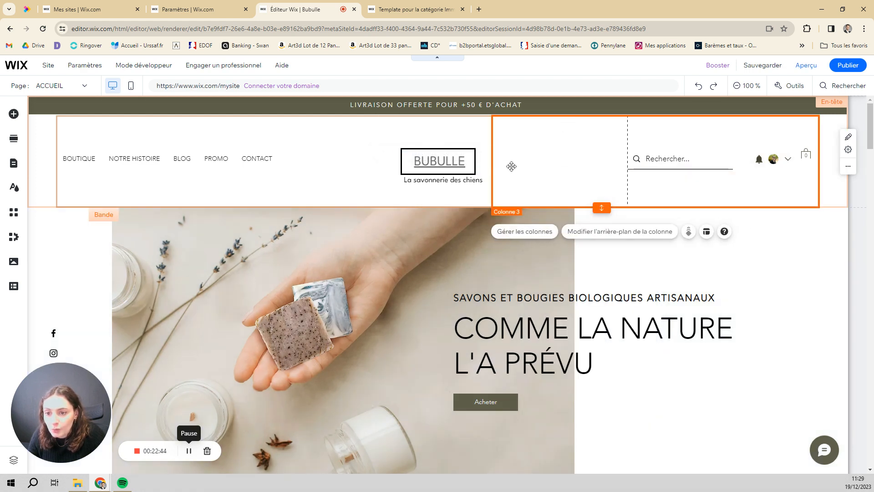
- Move the tagline slightly down from the logo and narrow its text box from both sides to roughly the logo's width
left_click(429, 185)
left_click_drag(430, 184, 430, 195)
left_click_drag(372, 190, 399, 190)
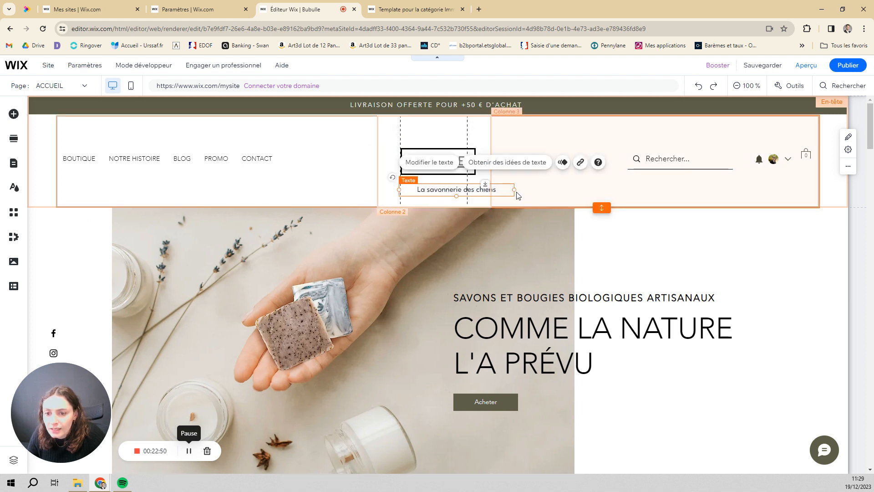
left_click_drag(514, 190, 482, 191)
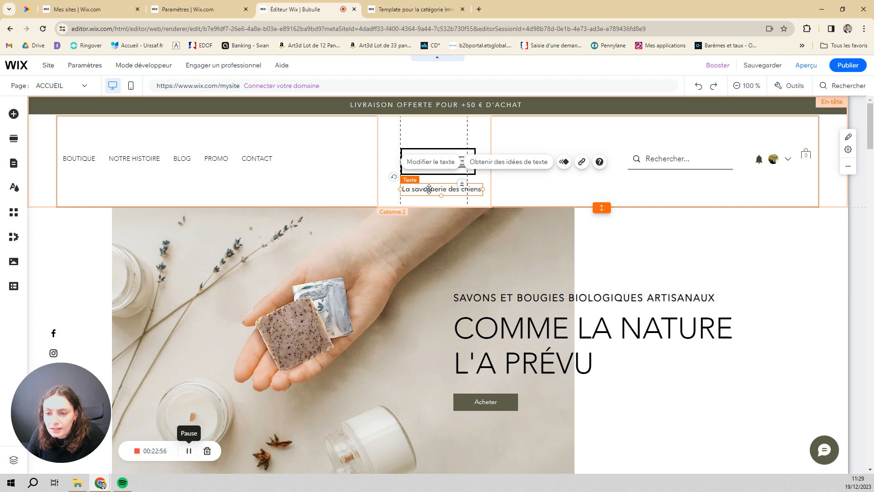
- Set the tagline's font size to 15 px and close the text settings
double_click(426, 189)
double_click(598, 314)
type("15")
key("Return")
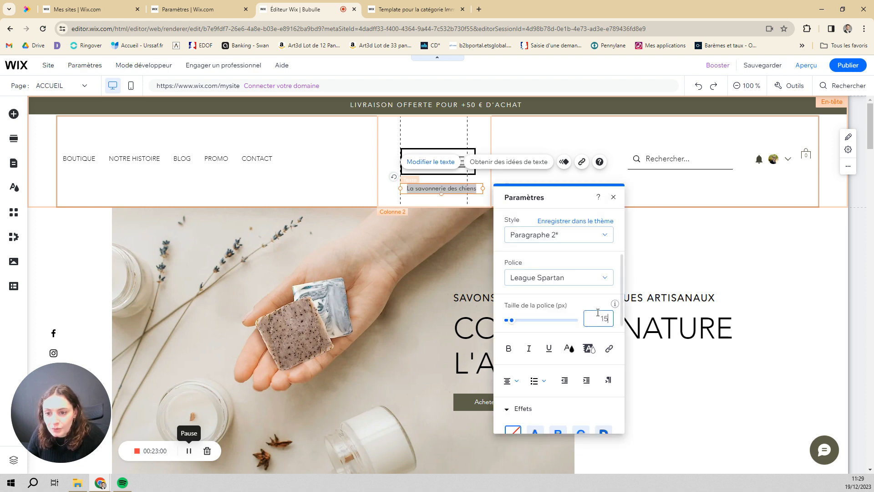
left_click(528, 147)
- Reposition the tagline so it sits closely centred beneath the BUBULLE logo
left_click_drag(420, 187, 412, 184)
left_click(561, 190)
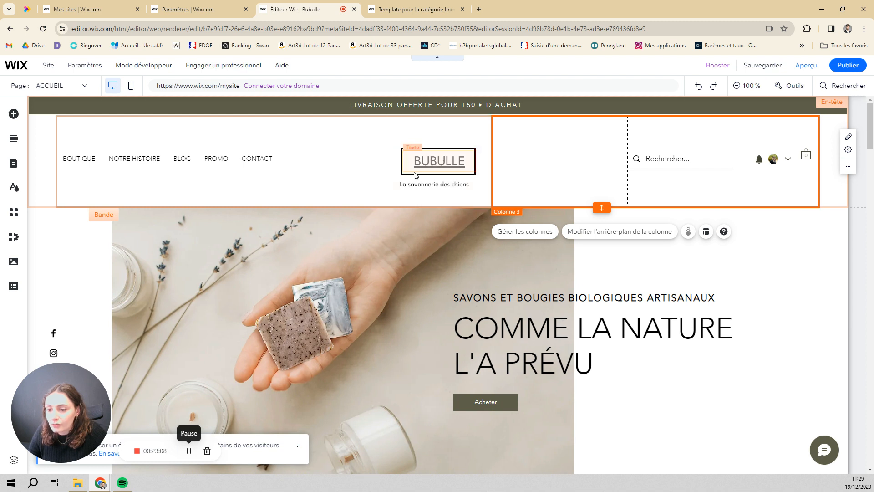
left_click_drag(443, 184, 445, 184)
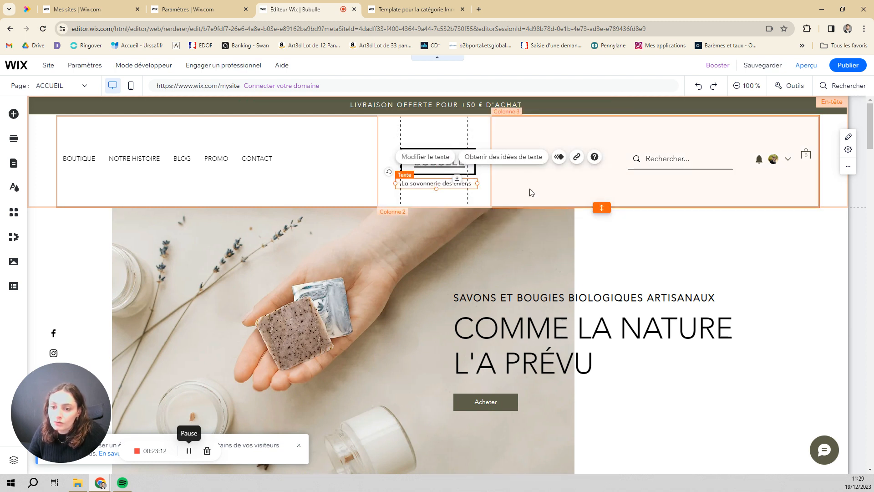
left_click(524, 189)
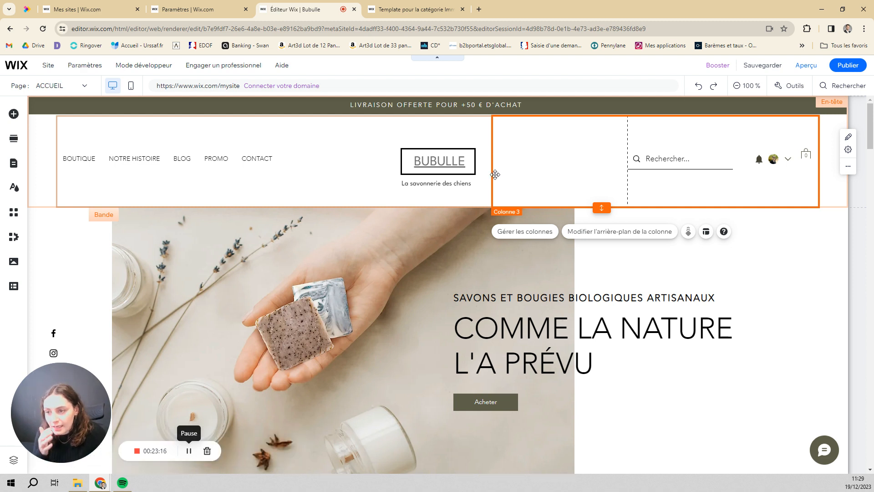
- Search the free Wix photos for "savon" and add the "Savon Naturel et Fleurs" image to the page
left_click(13, 115)
left_click(39, 152)
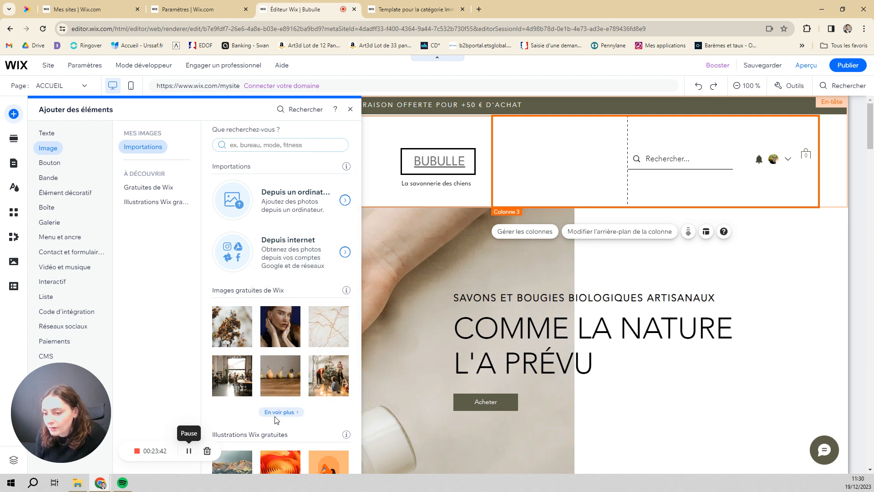
left_click(278, 412)
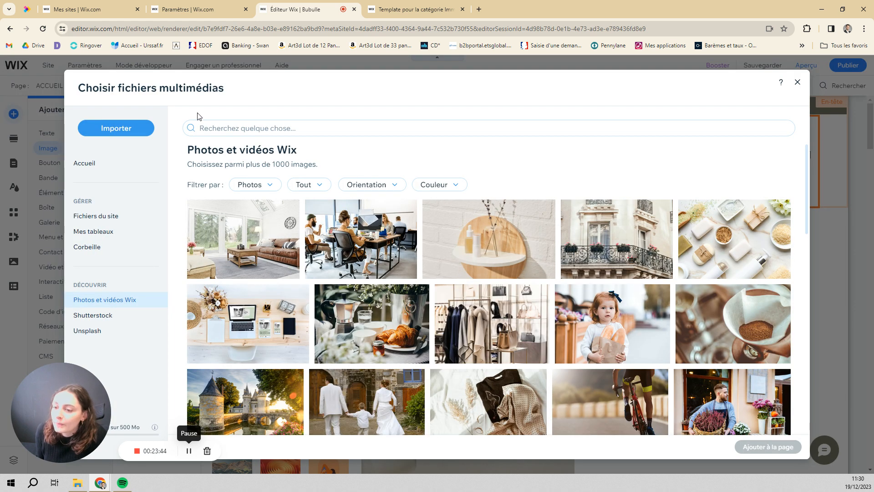
left_click(234, 124)
type("savon")
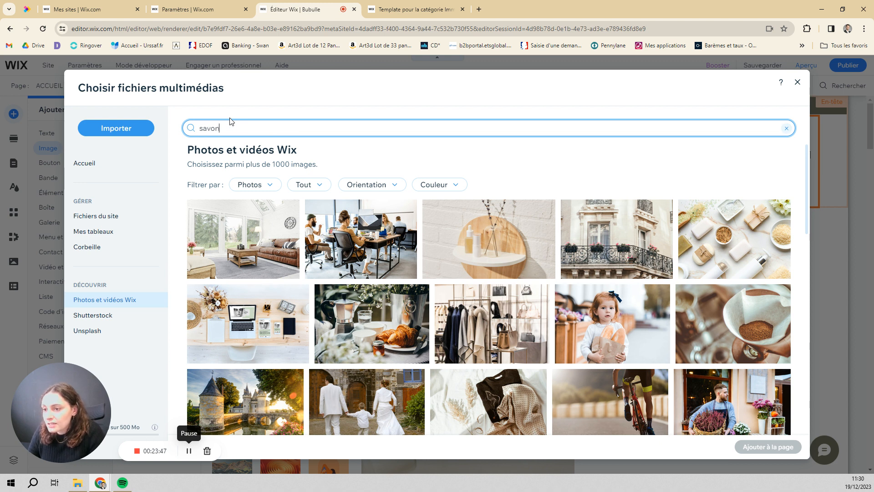
key("Return")
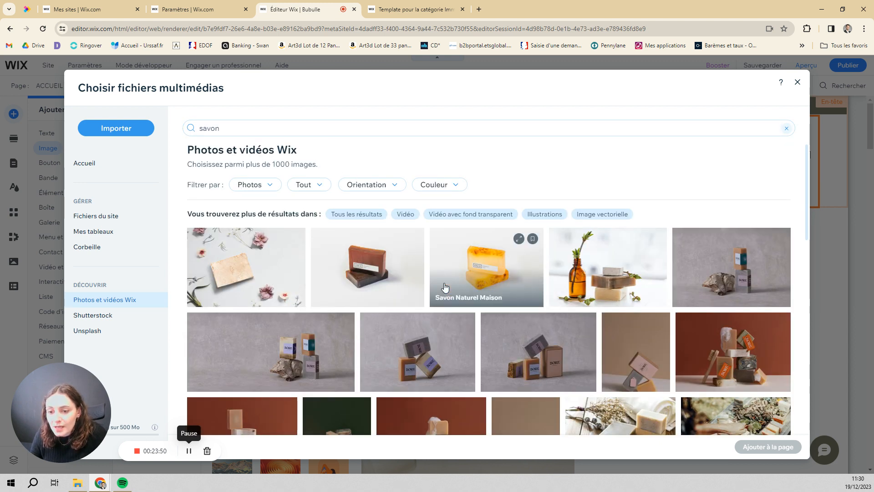
left_click(244, 272)
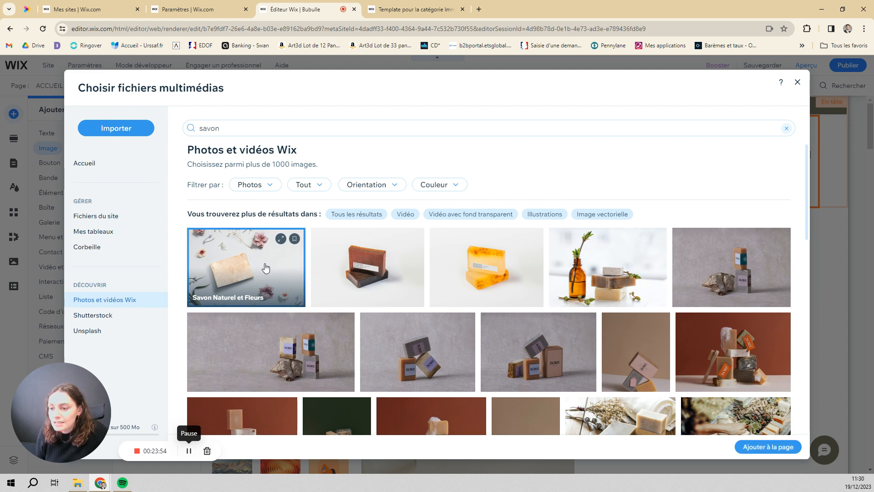
left_click(769, 447)
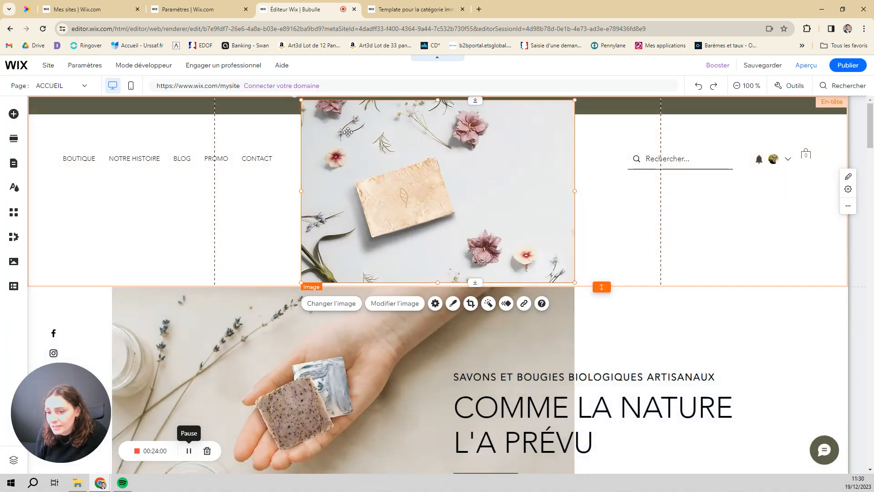
- Move the soap-and-flowers image out of the header to the lower right of the welcome section
mouse_move(348, 132)
left_mouse_down()
mouse_move(572, 280)
mouse_move(620, 257)
left_mouse_up()
scroll(608, 249, "down", 2)
mouse_move(638, 219)
left_mouse_down()
mouse_move(680, 333)
mouse_move(306, 255)
mouse_move(335, 228)
mouse_move(186, 292)
mouse_move(68, 314)
mouse_move(483, 287)
mouse_move(501, 182)
mouse_move(525, 237)
mouse_move(633, 200)
mouse_move(615, 222)
mouse_move(629, 217)
left_mouse_up()
scroll(335, 228, "down", 6)
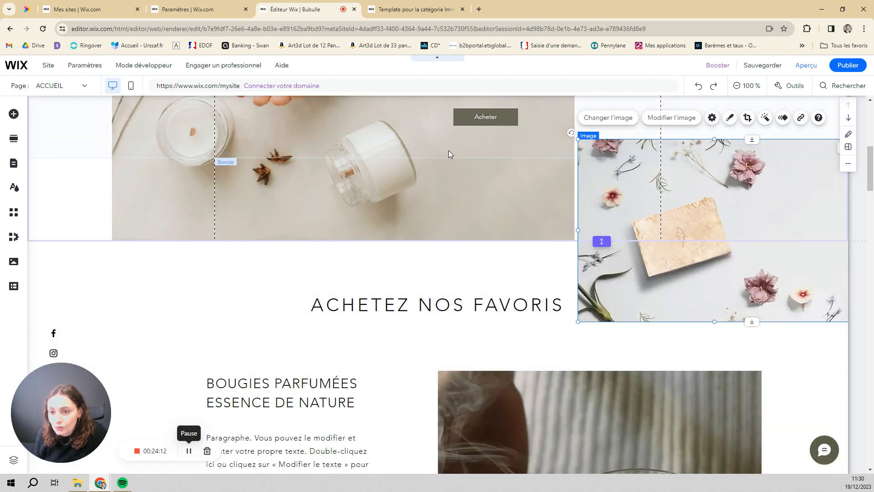
- Replace the welcome section's main image with the "Savon Naturel" photo of a bottle and stacked soaps, searching Wix photos for "savon"
left_click(469, 193)
left_click(469, 193)
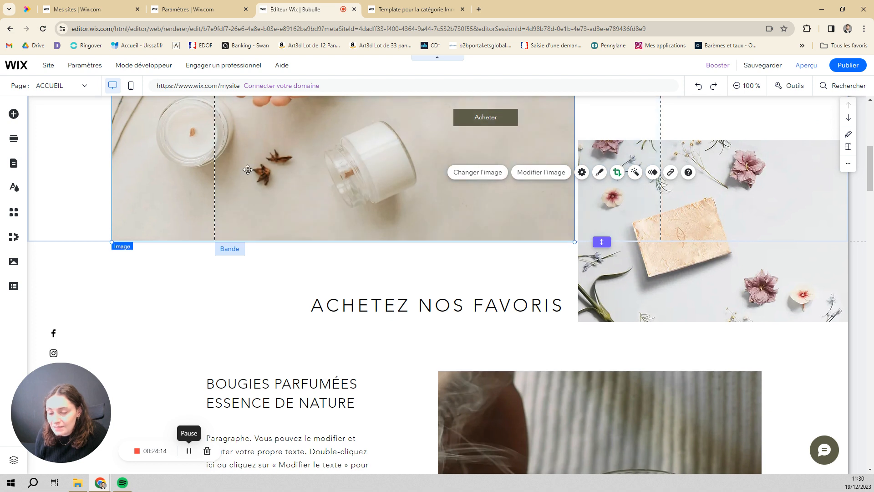
scroll(206, 233, "up", 3)
scroll(206, 232, "up", 1)
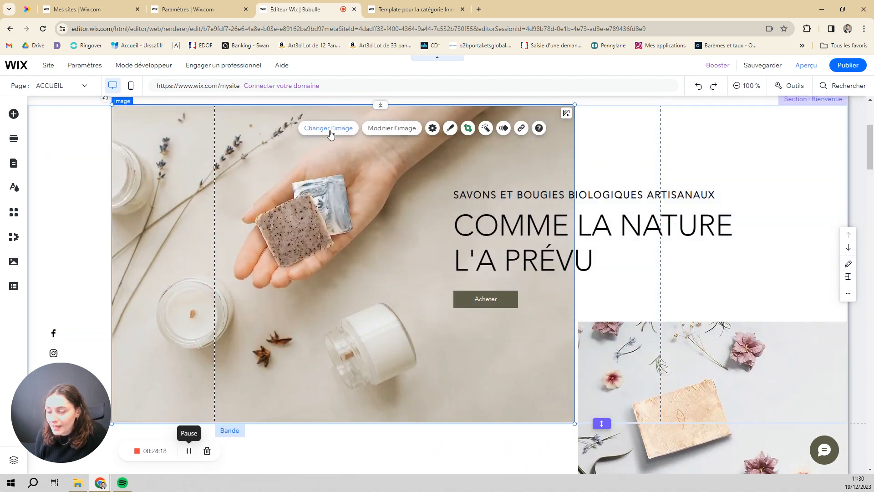
left_click(320, 132)
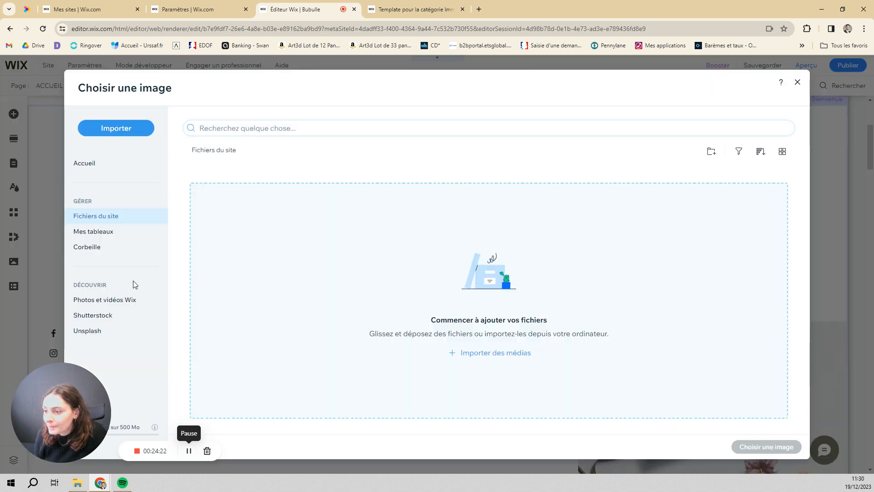
left_click(128, 299)
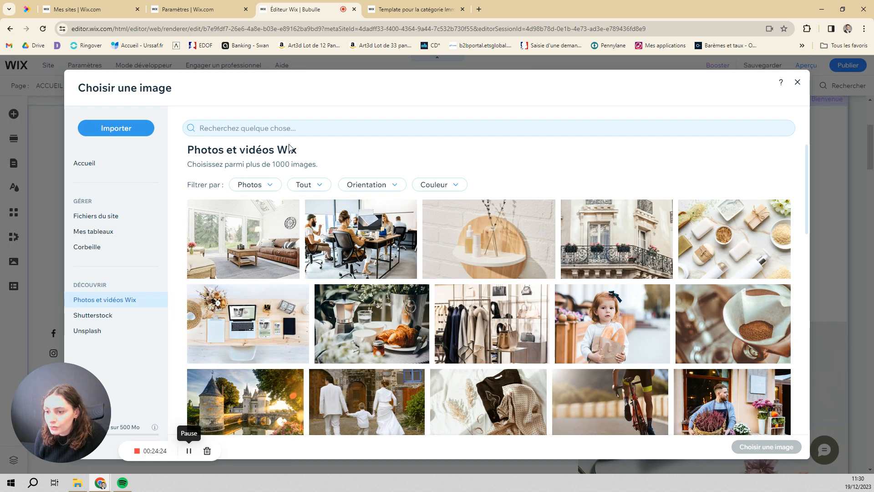
left_click(357, 133)
type("savon")
key("Return")
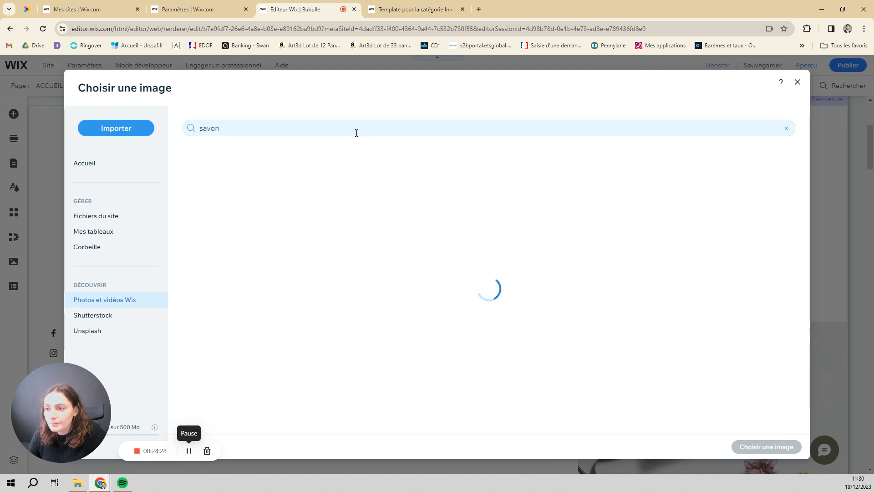
left_click(280, 376)
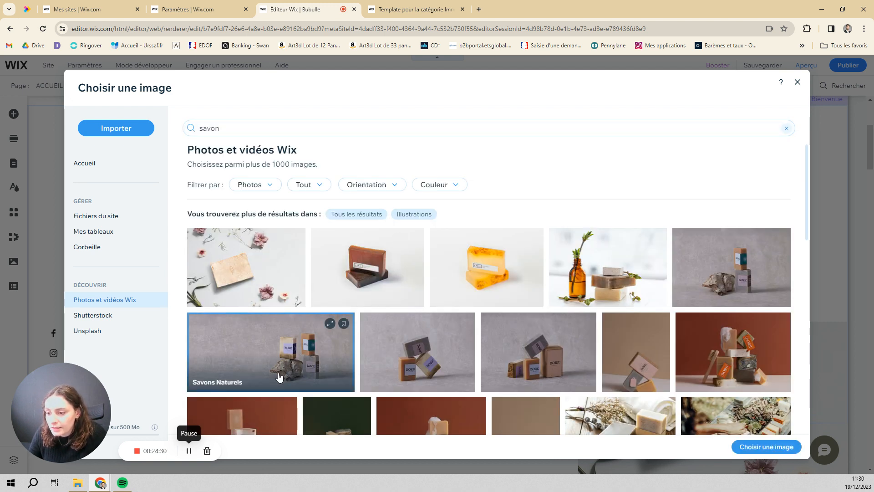
left_click(570, 275)
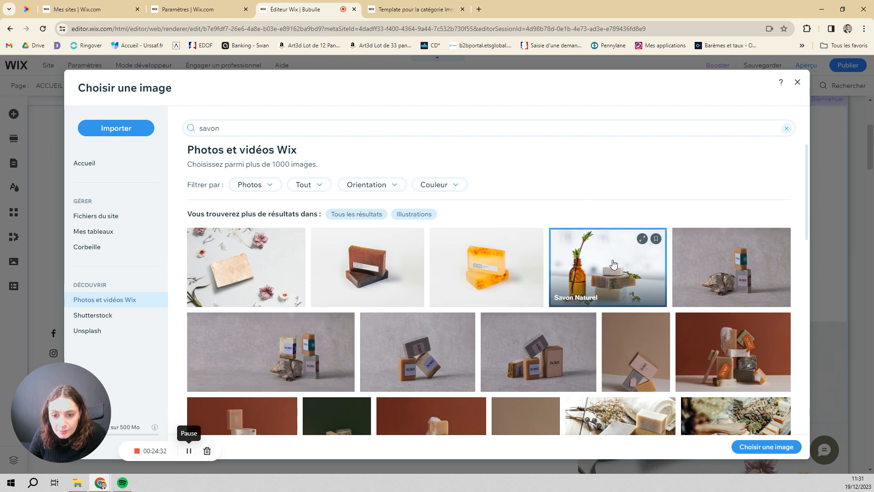
left_click(766, 449)
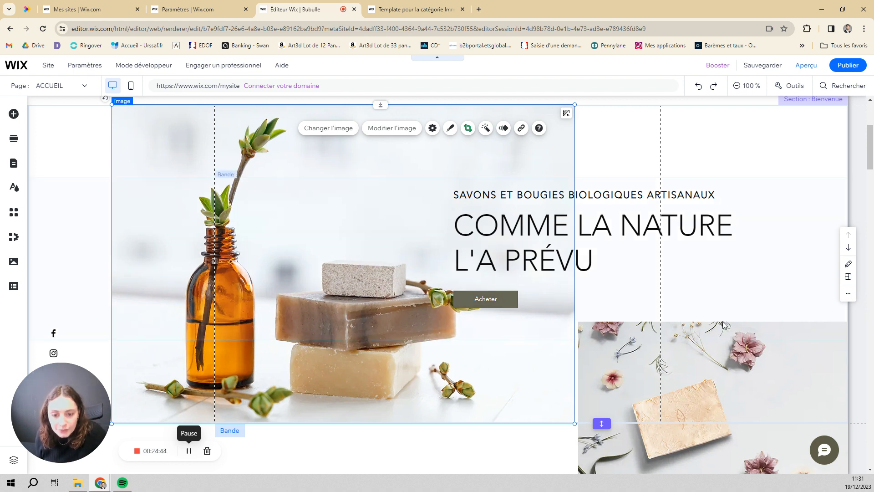
- Delete the soap-and-flowers image beside the welcome section's main image
left_click(732, 337)
key("Delete")
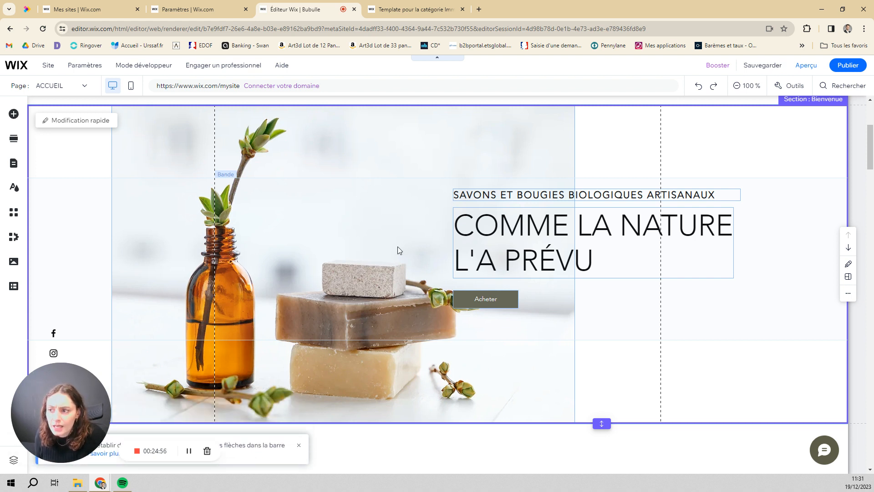
- Browse the addable elements for video and music, embed code, and contact and forms
scroll(449, 247, "up", 4)
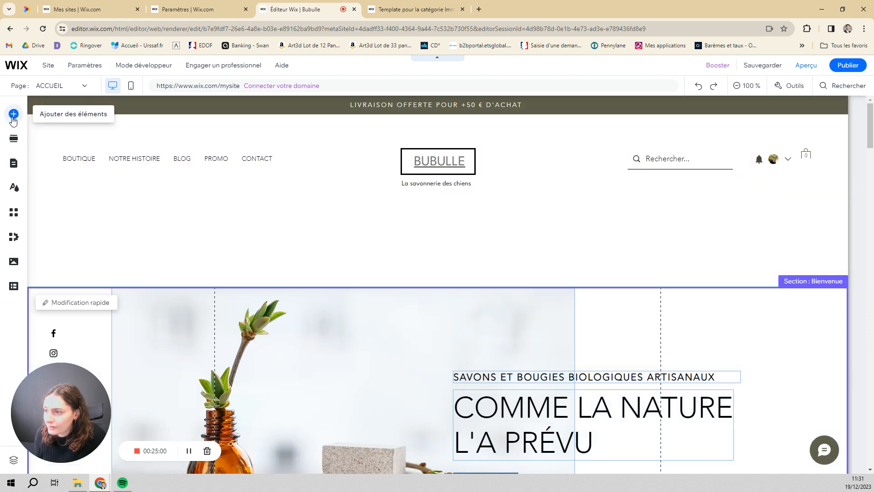
left_click(13, 117)
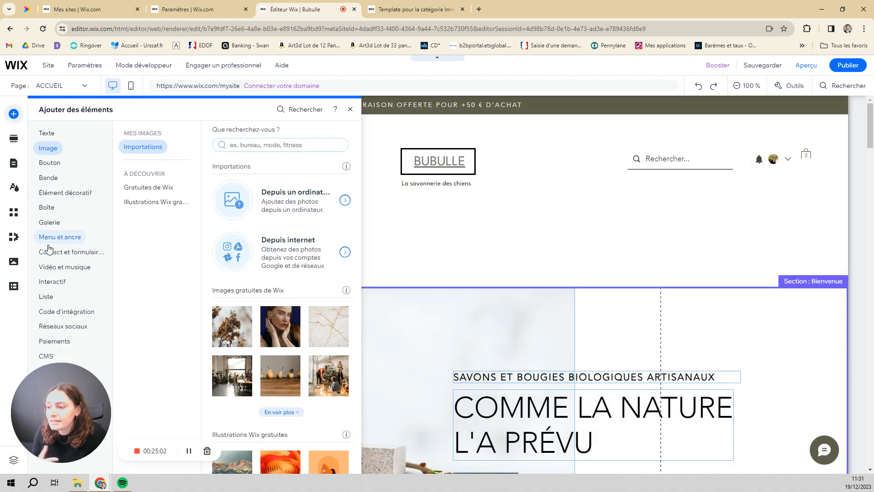
left_click(81, 273)
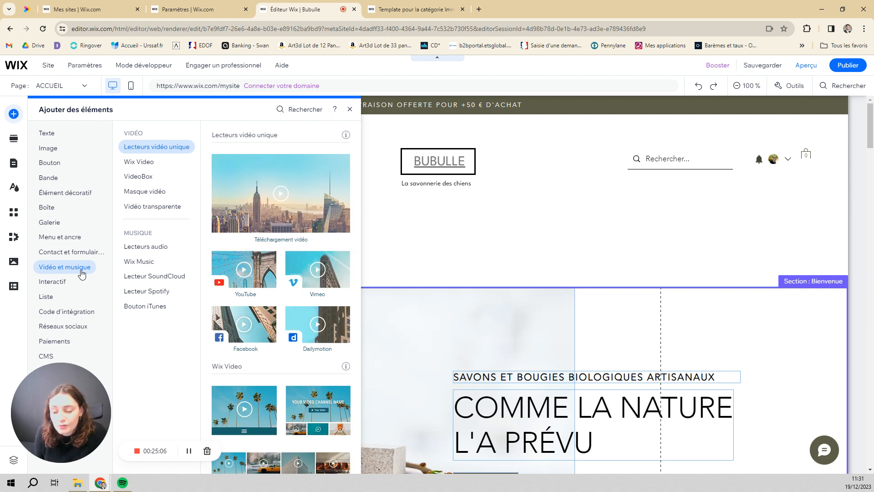
left_click(68, 311)
left_click(68, 251)
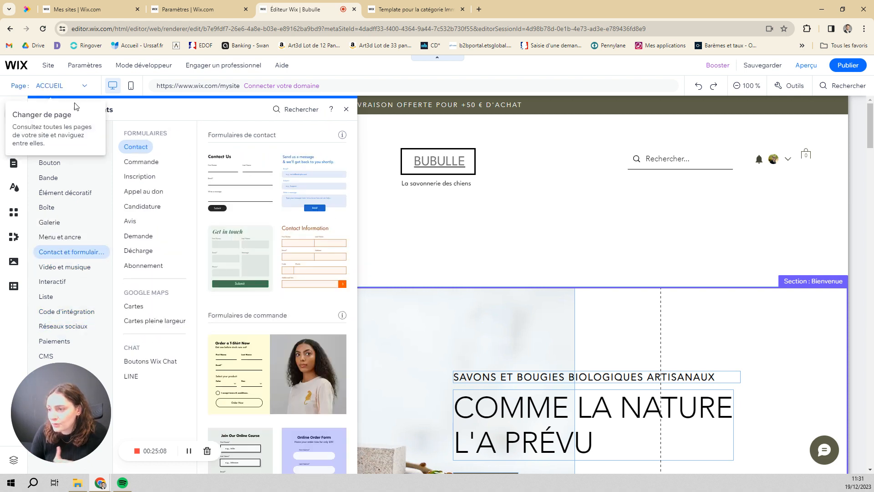
- Insert the black "Bienvenue sur notre site" section template directly below the soap photo welcome section
left_click(69, 192)
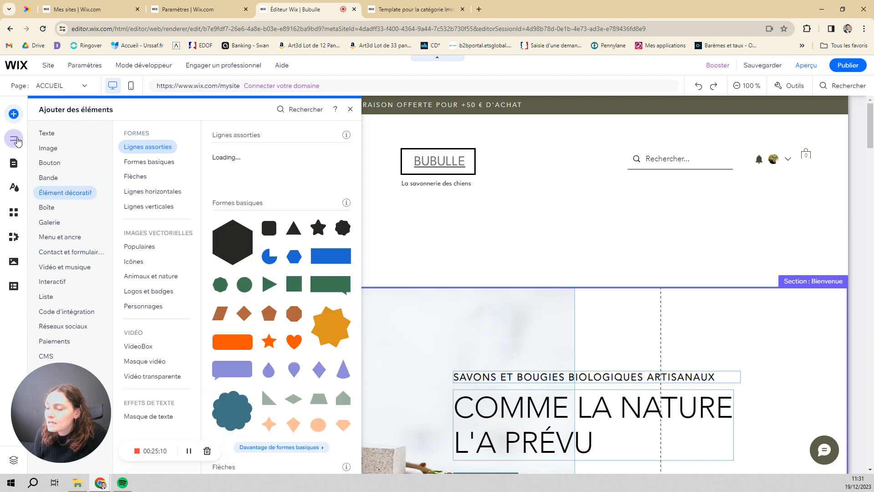
left_click(17, 142)
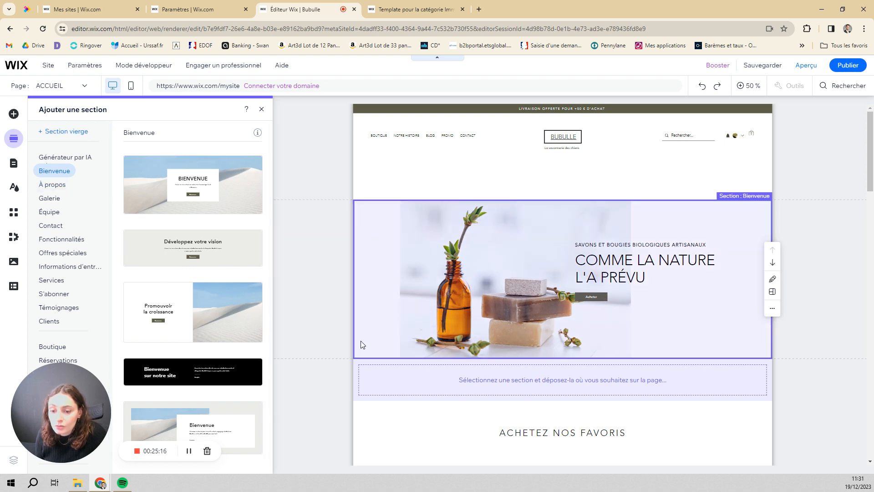
mouse_move(162, 373)
left_mouse_down()
mouse_move(425, 360)
mouse_move(461, 386)
mouse_move(150, 372)
left_mouse_up()
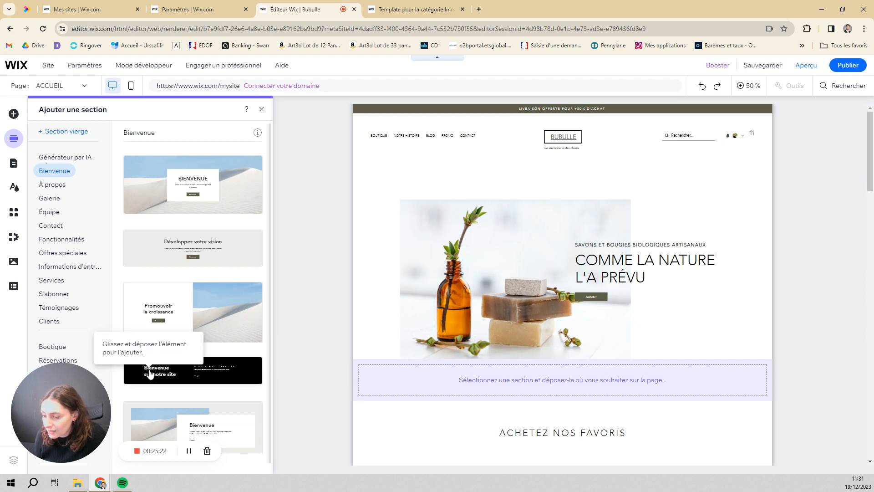
left_click_drag(150, 373, 420, 387)
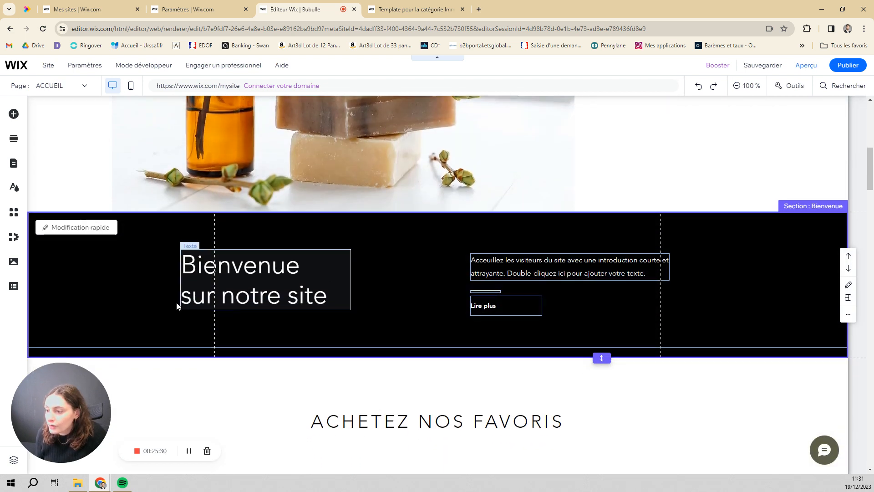
- Set the background colour of the column holding "Bienvenue sur notre site" to beige #D7D7CB, trying dark olive #474737 first
left_click(95, 248)
left_click(395, 261)
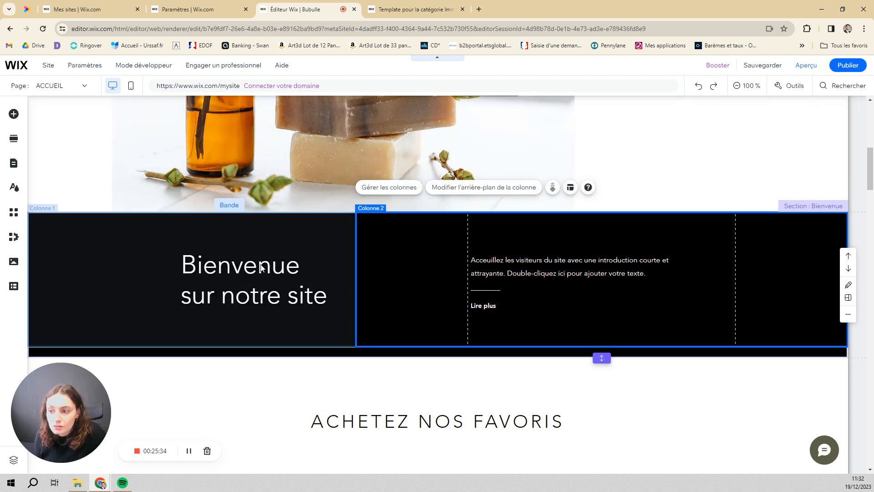
left_click(111, 233)
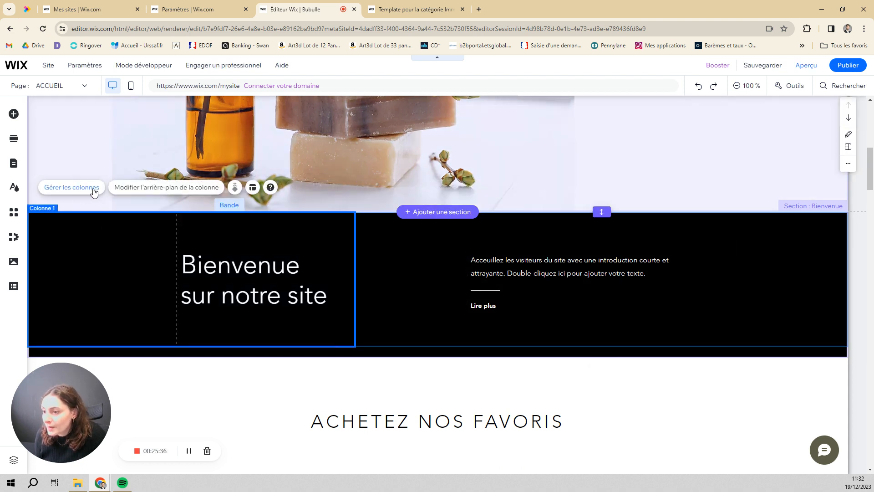
left_click(154, 189)
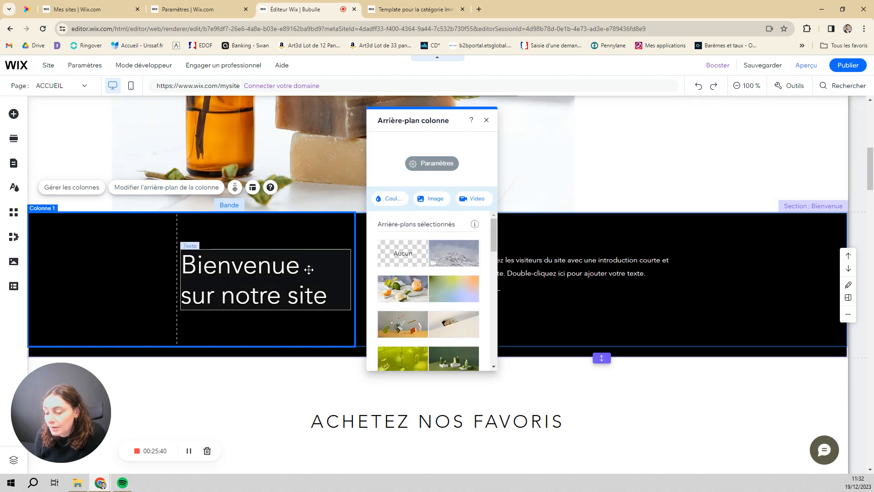
left_click(384, 200)
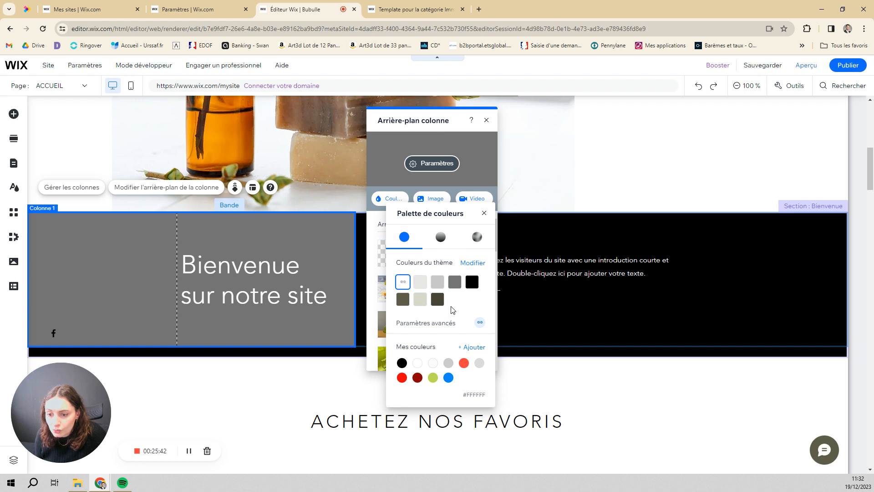
left_click(438, 300)
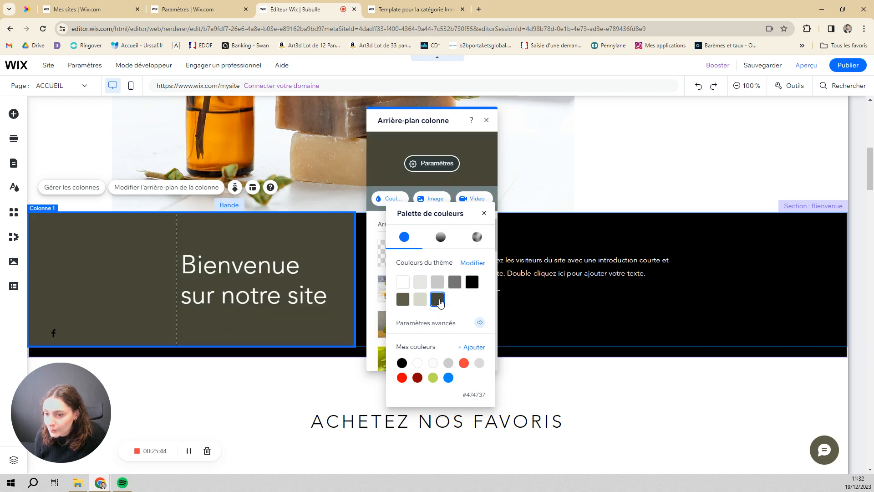
left_click(421, 299)
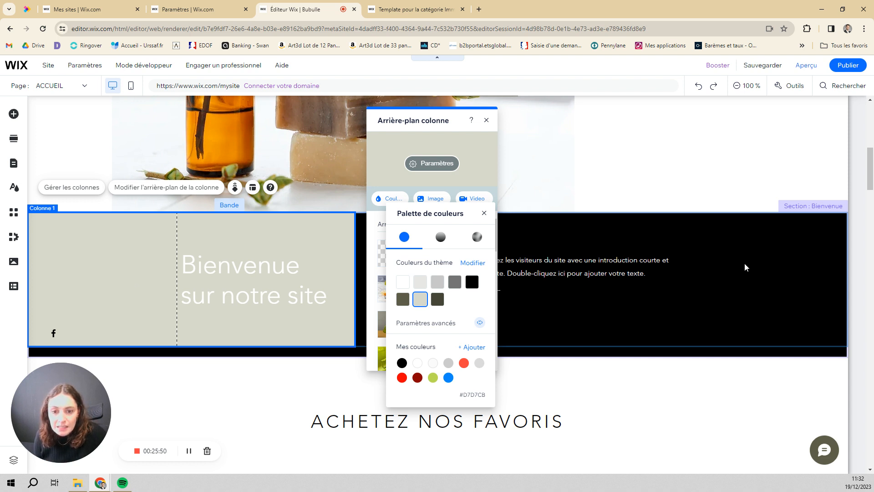
left_click(767, 255)
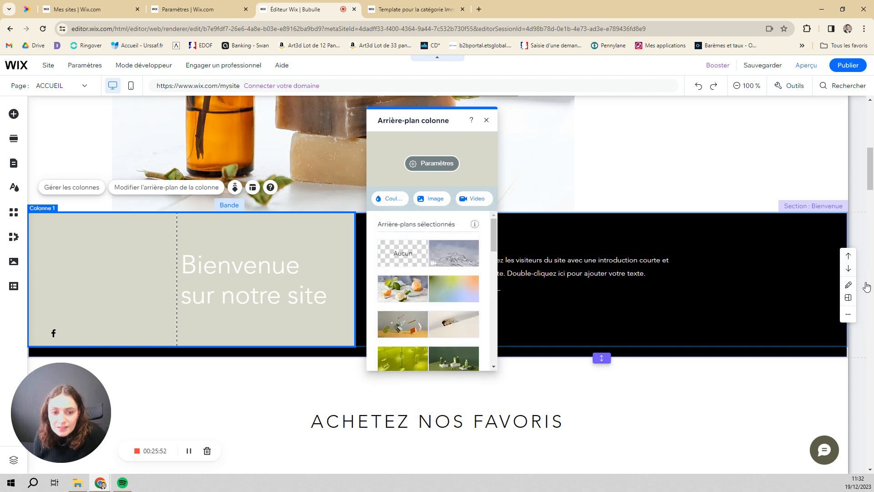
left_click(810, 277)
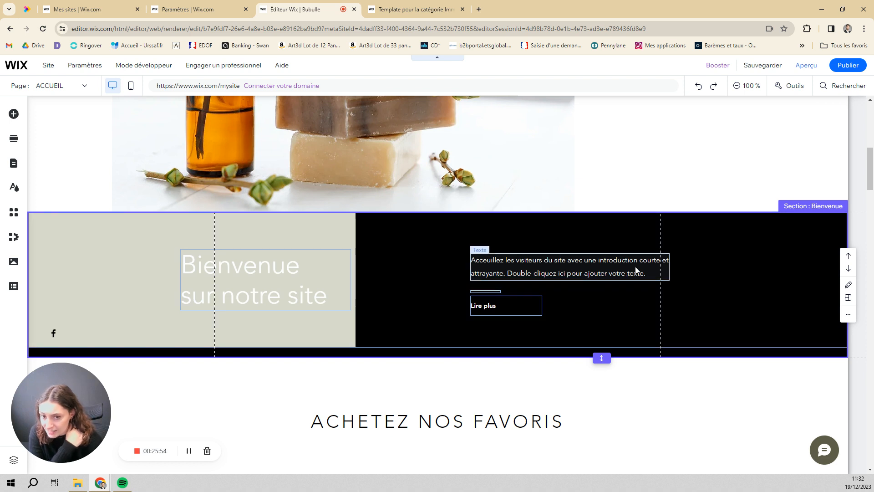
- Delete the two-column strip and the black welcome section that contains it
left_click(718, 252)
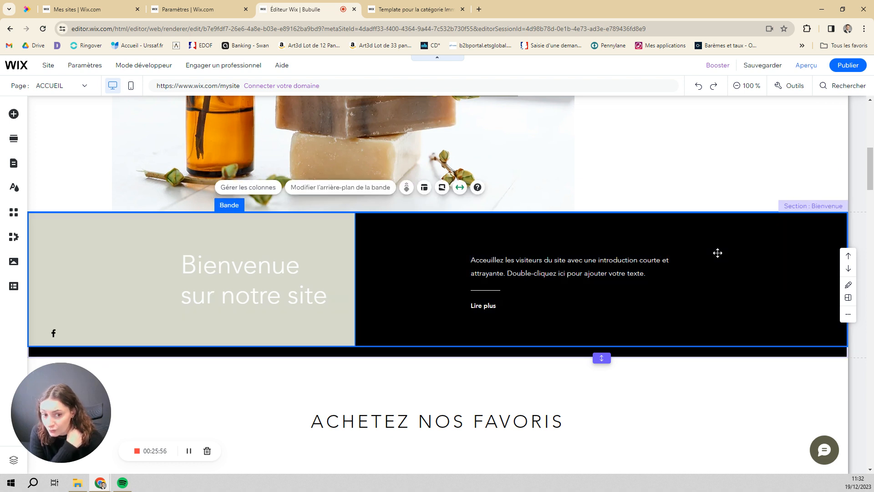
key("Delete")
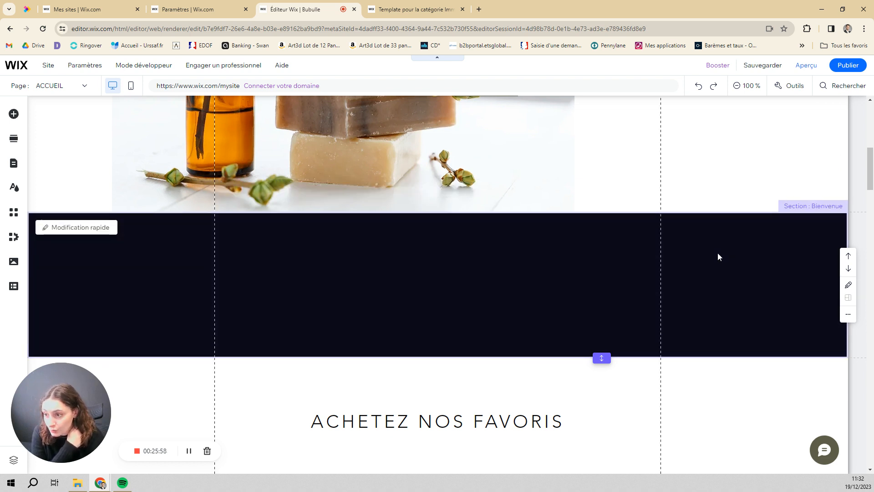
left_click(718, 253)
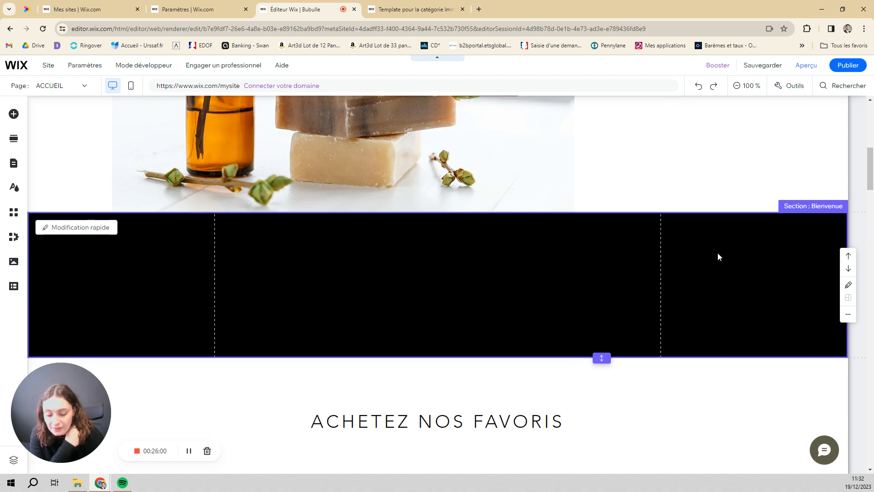
key("Delete")
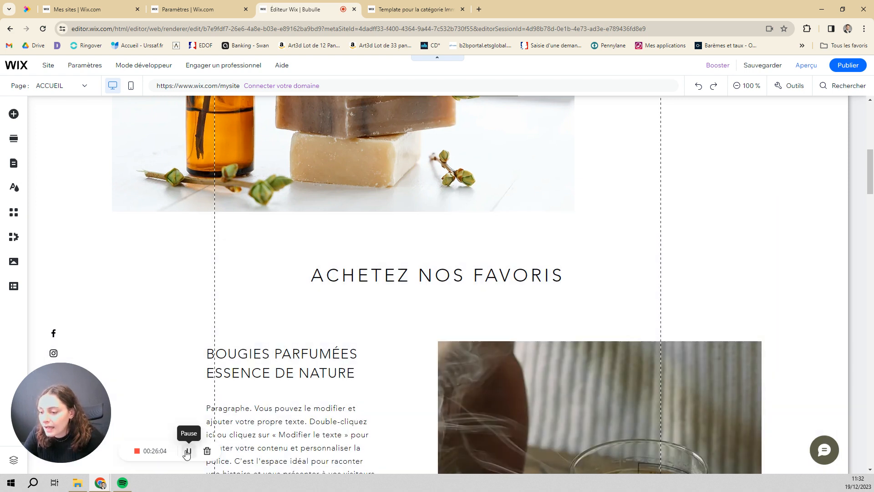
left_click(188, 450)
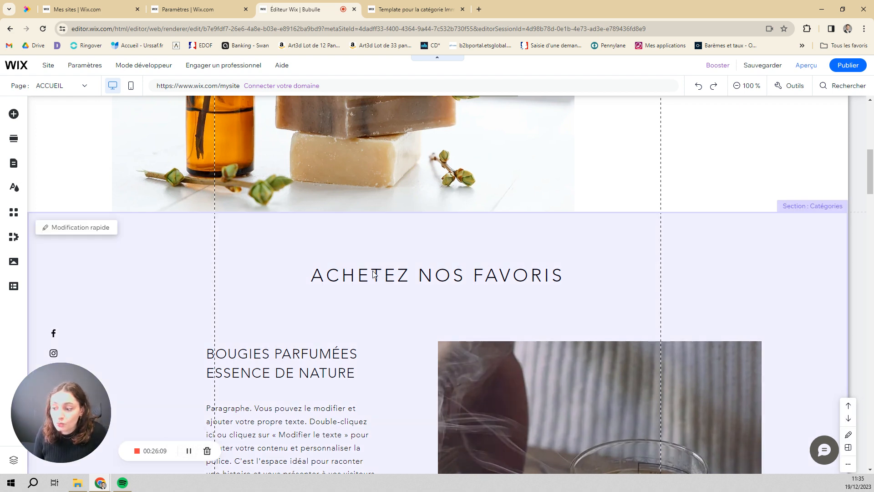
left_click(364, 276)
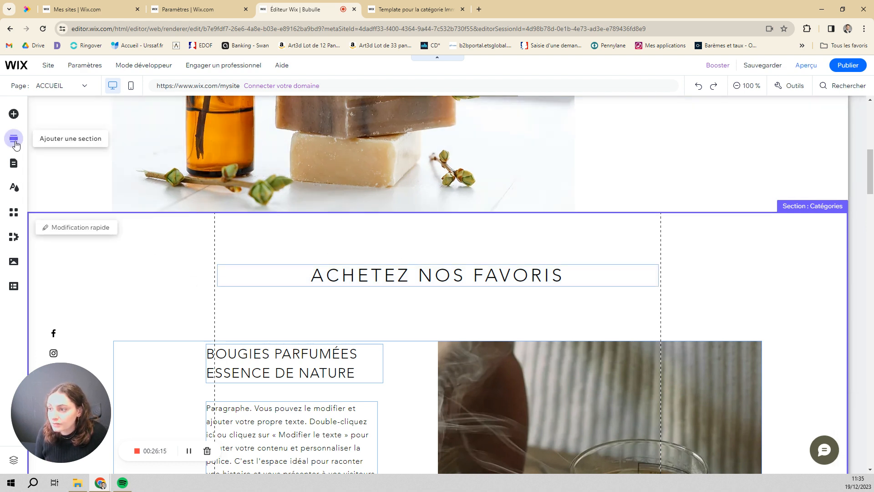
- Open the NOTRE HISTOIRE page and view its "Reconnecter les humains à la nature" section
left_click(12, 164)
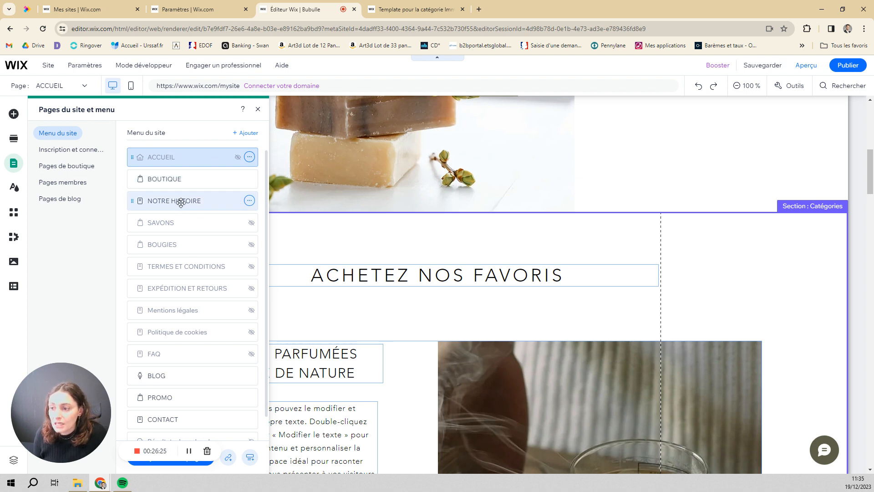
left_click(204, 203)
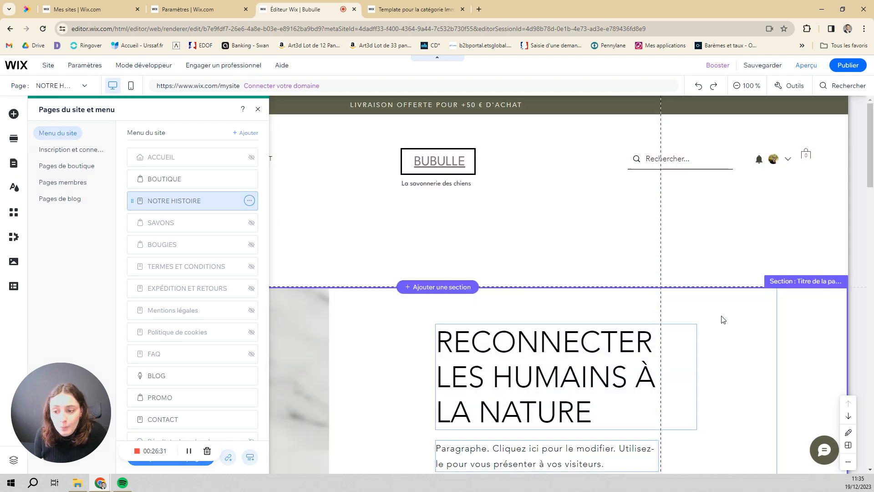
left_click(722, 319)
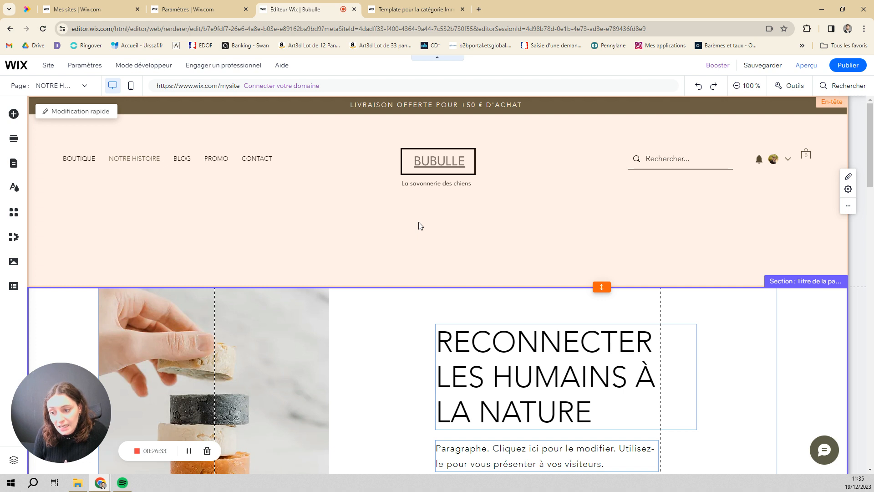
scroll(420, 225, "down", 2)
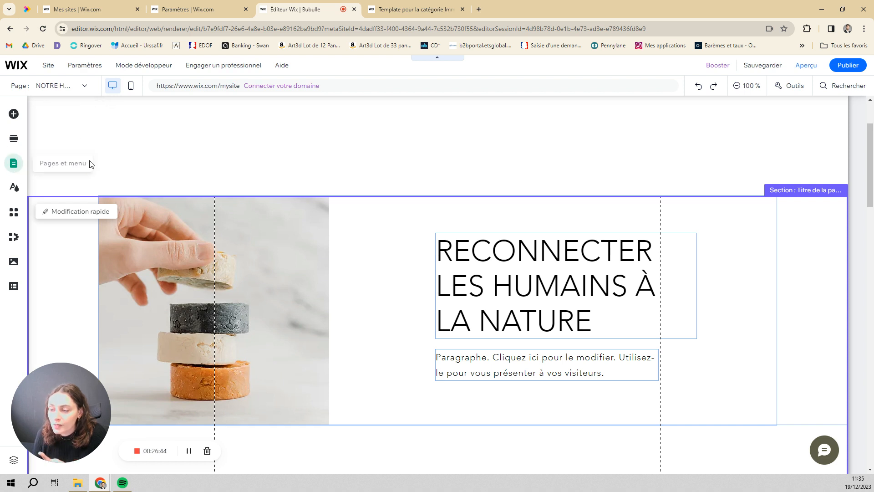
- Delete the BOUGIES page from the site's pages
left_click(89, 164)
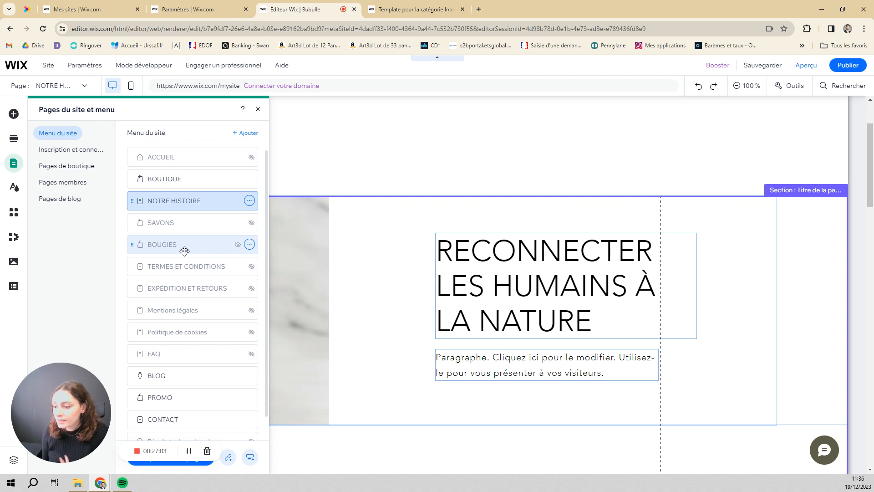
left_click(249, 244)
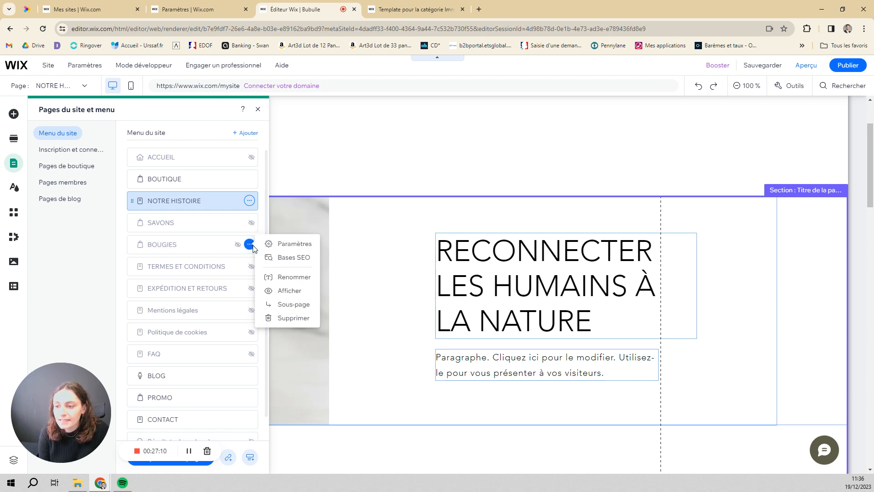
left_click(272, 318)
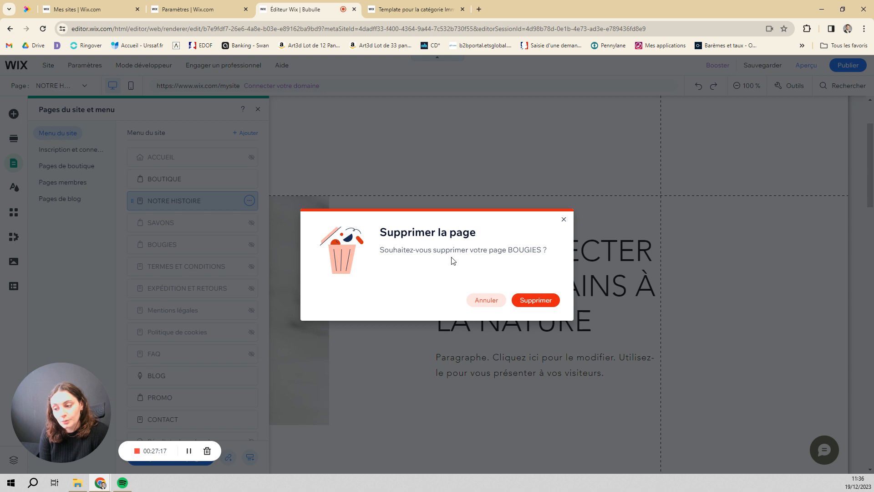
left_click(536, 300)
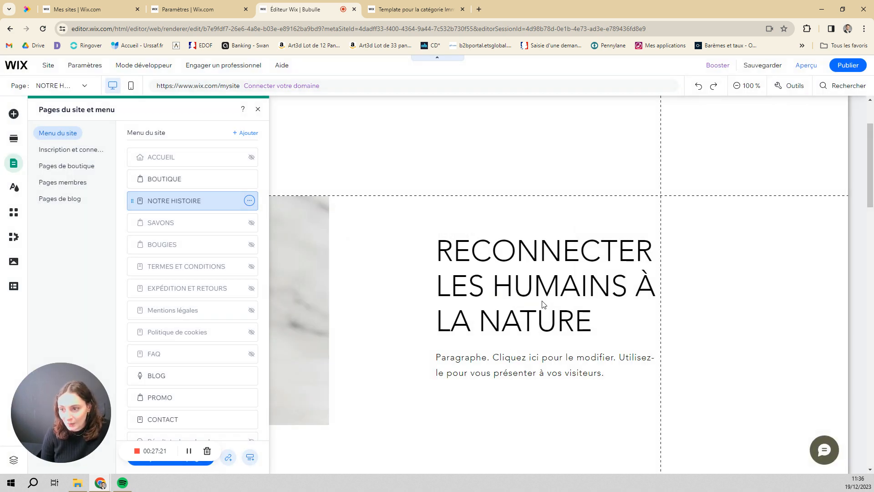
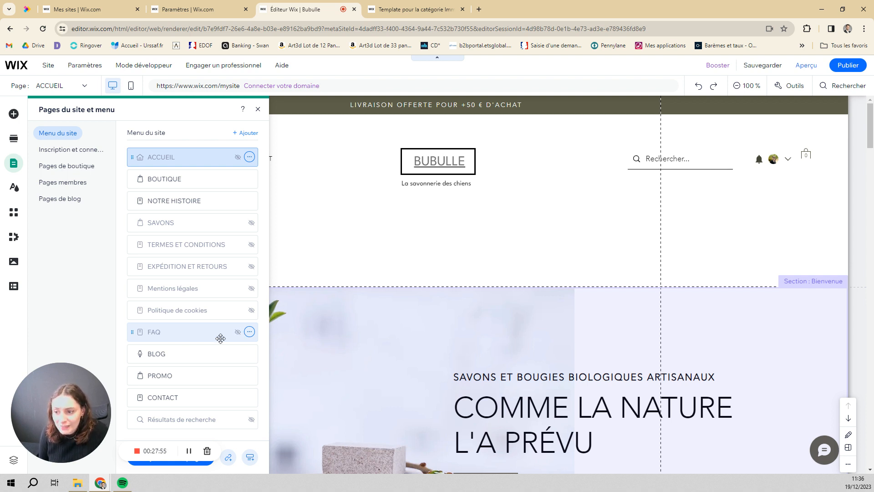
- Show the FAQ page in the site menu and hide it again
left_click(249, 333)
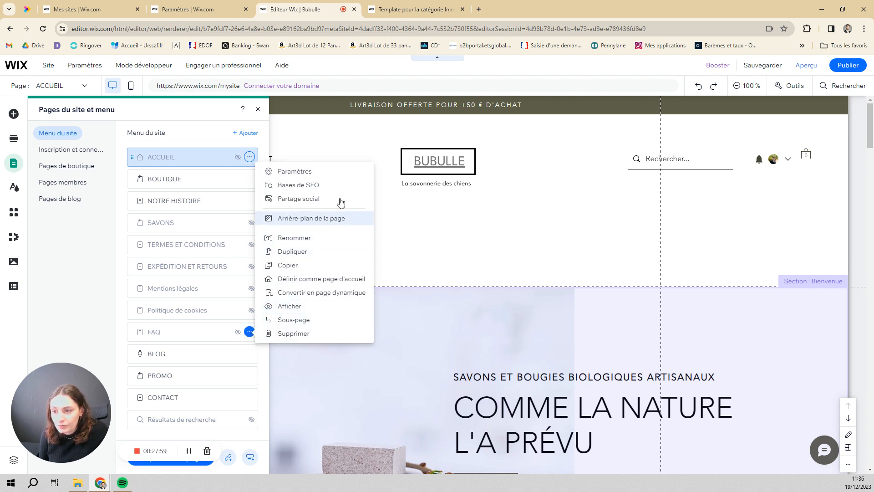
left_click(312, 307)
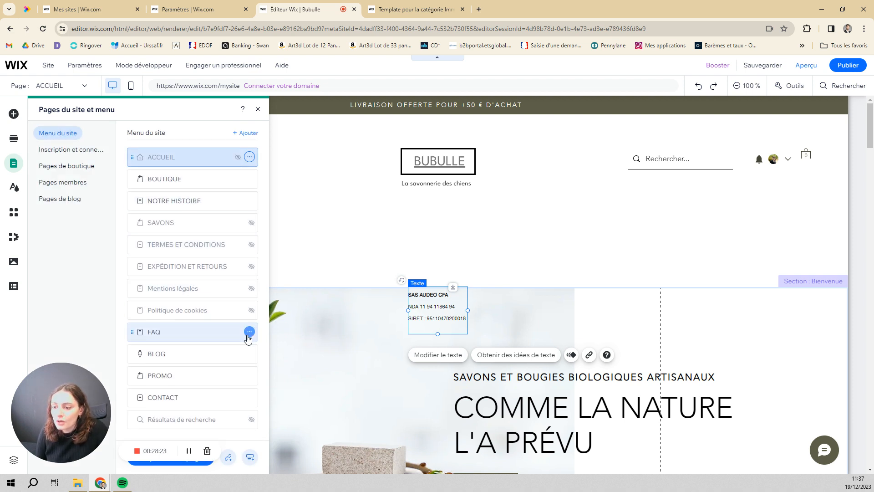
left_click(250, 332)
left_click(291, 306)
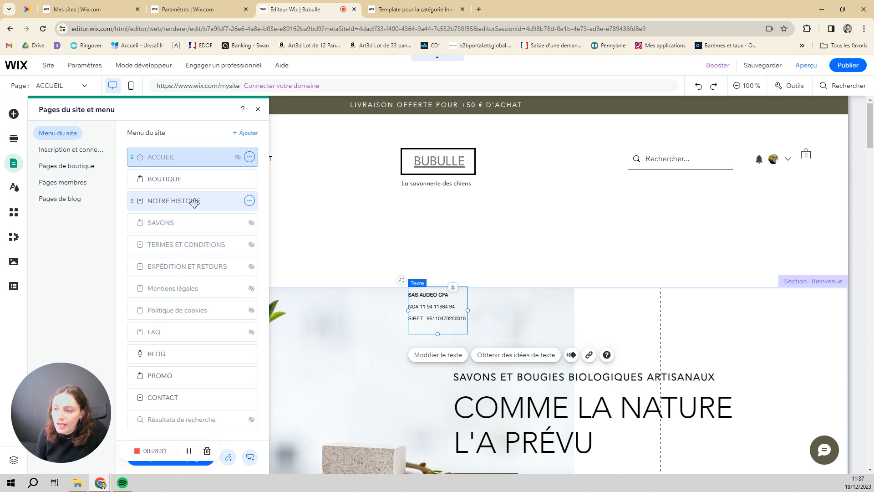
left_click(265, 212)
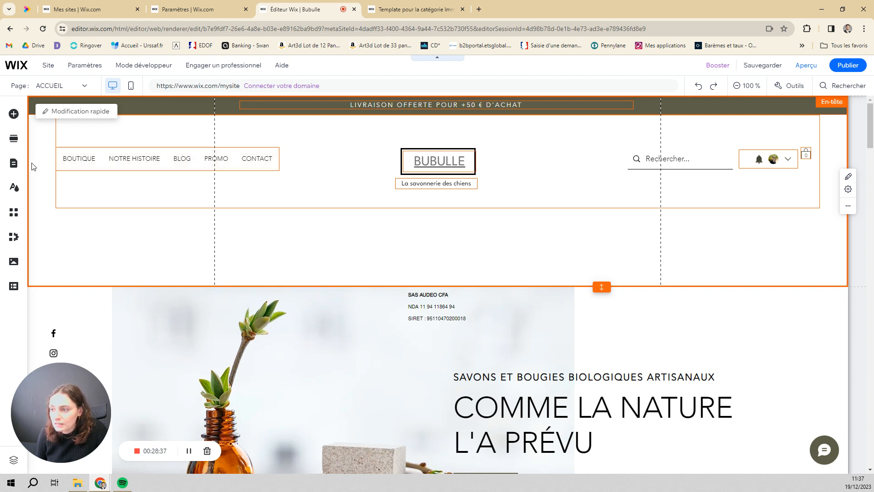
- Move the BLOG page between BOUTIQUE and NOTRE HISTOIRE in the site menu
left_click(13, 163)
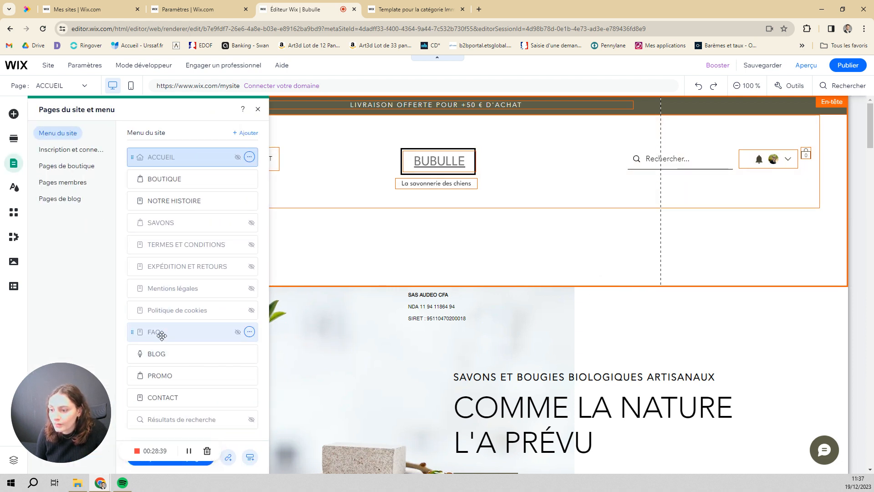
left_click_drag(157, 354, 132, 202)
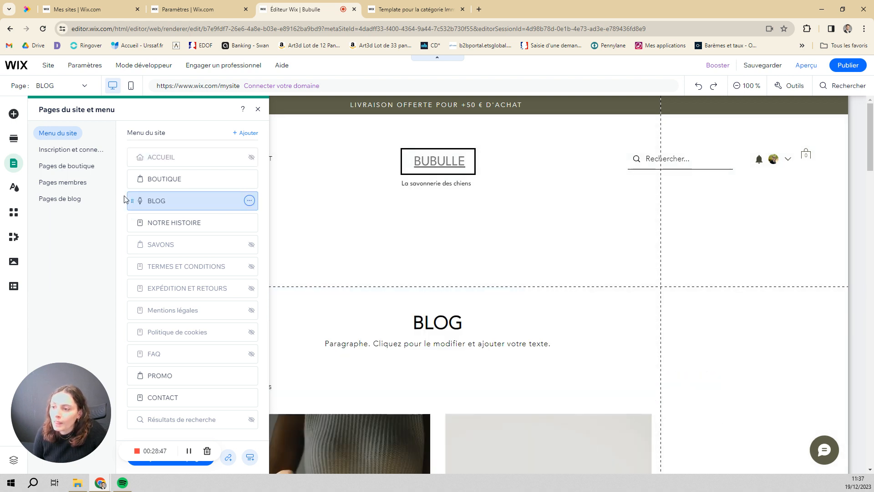
left_click(279, 202)
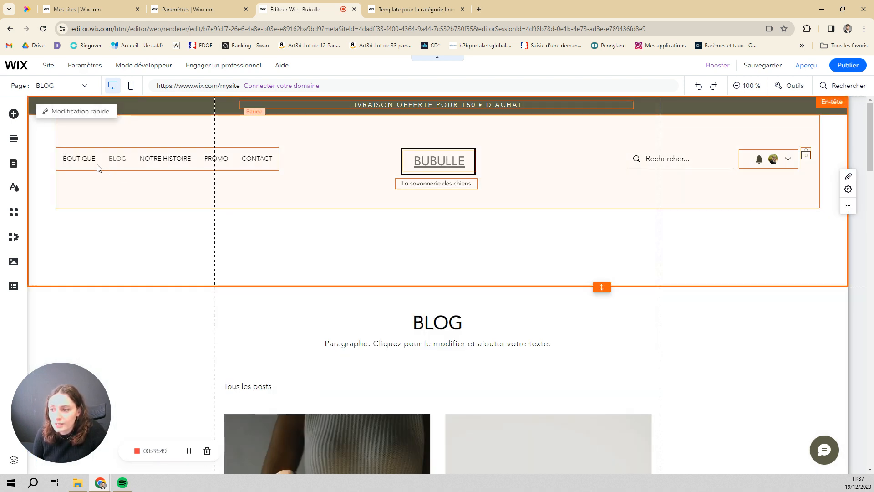
- Nest the hidden SAVONS page under BOUTIQUE as a subpage in the site menu and make it visible
left_click(13, 139)
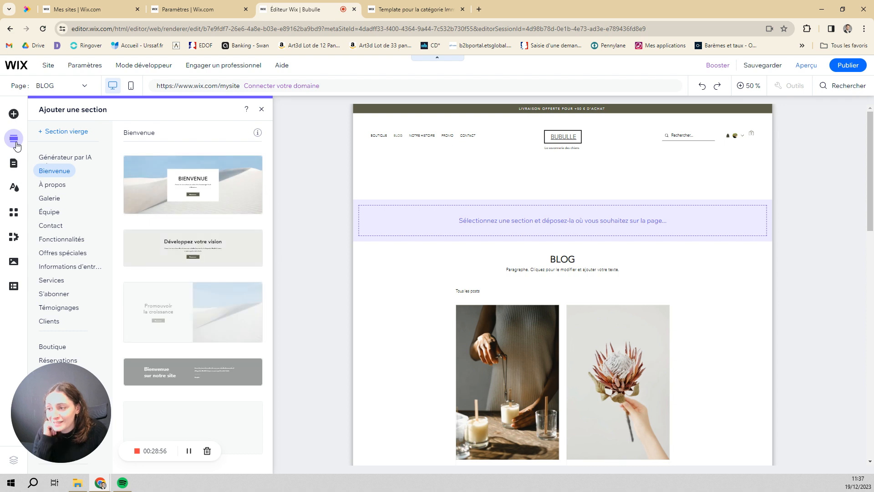
left_click(14, 163)
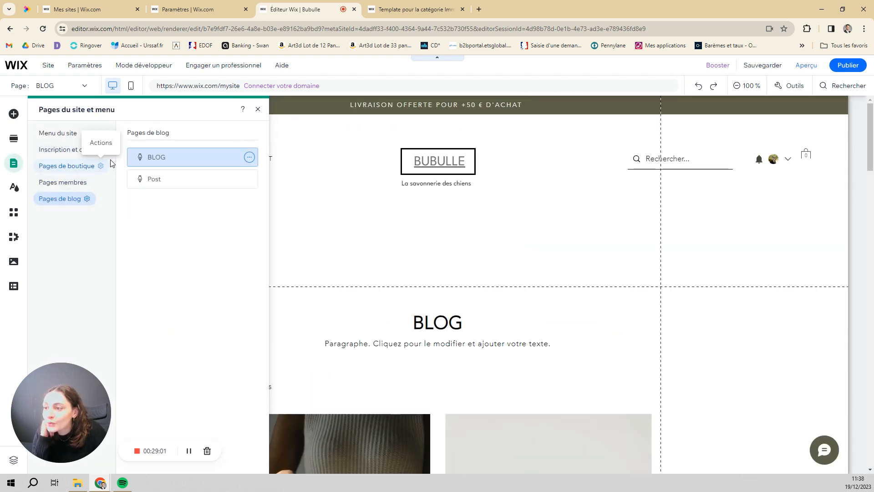
left_click(67, 135)
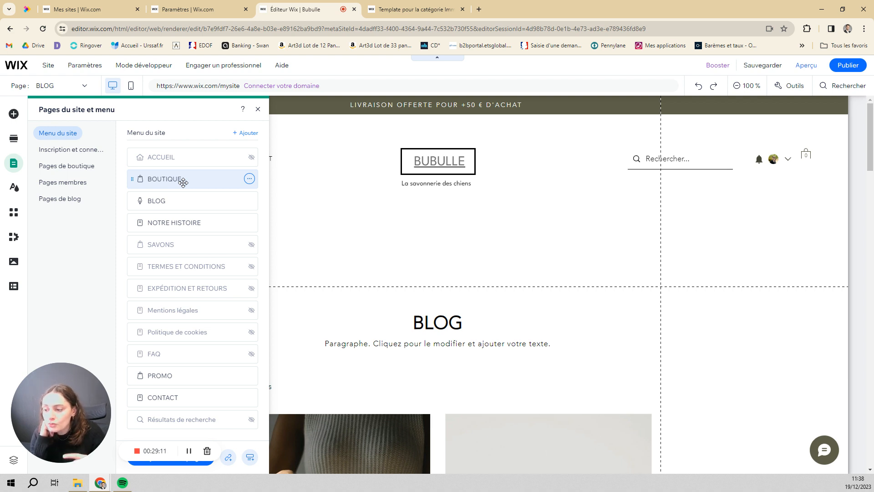
left_click_drag(191, 243, 195, 190)
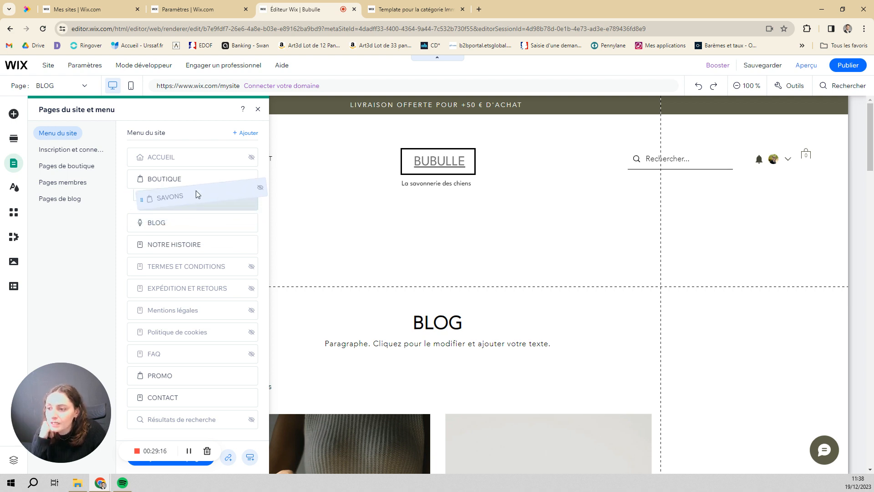
left_click_drag(196, 191, 190, 195)
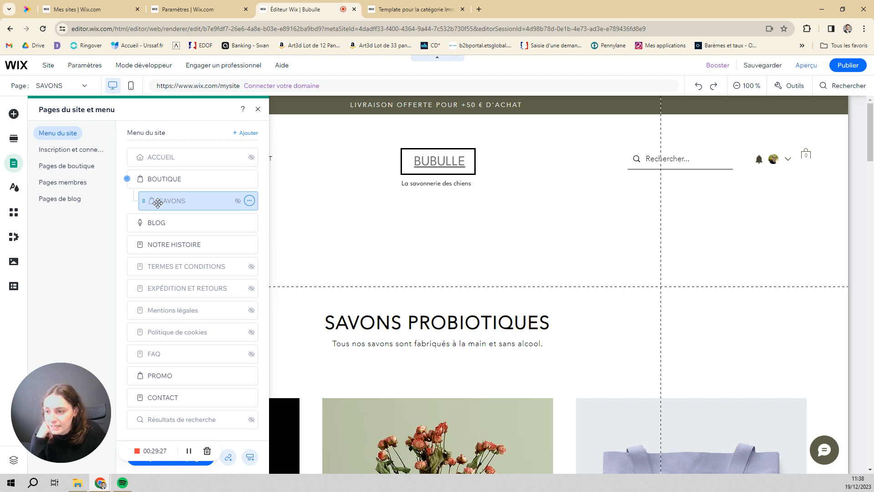
left_click(250, 200)
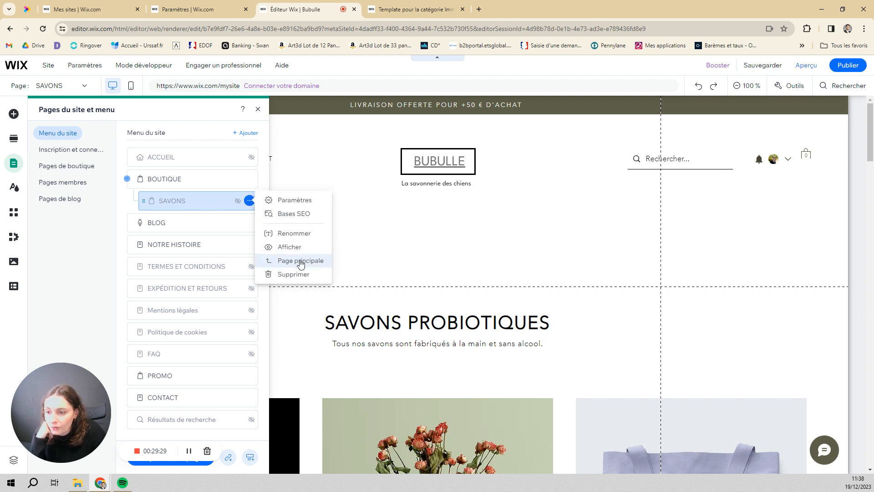
left_click(294, 249)
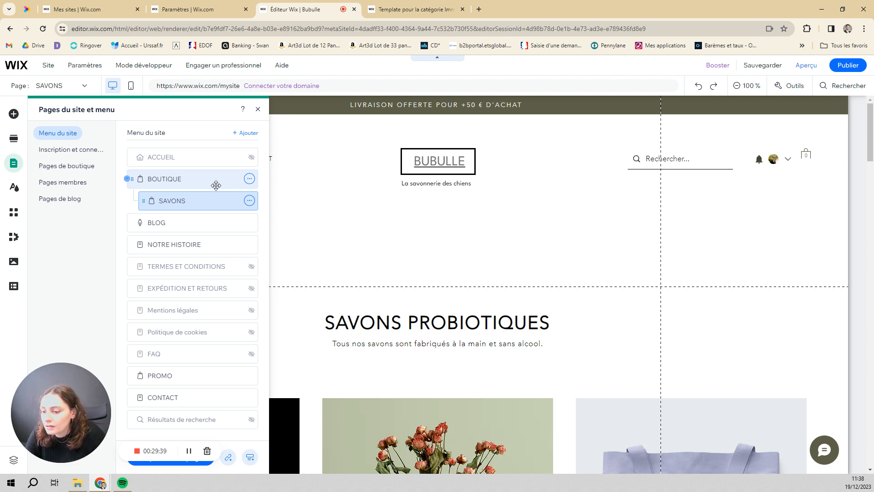
- View the page templates offered for a new page in the À propos and Services categories
left_click(249, 132)
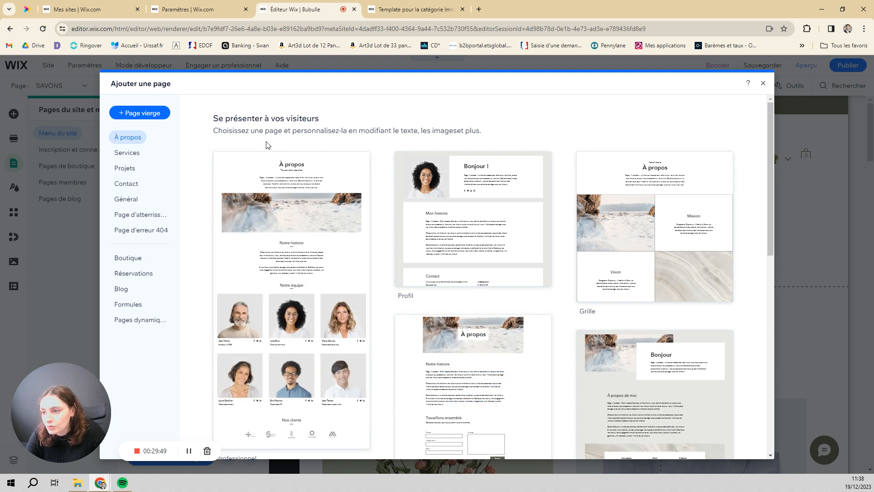
left_click(119, 156)
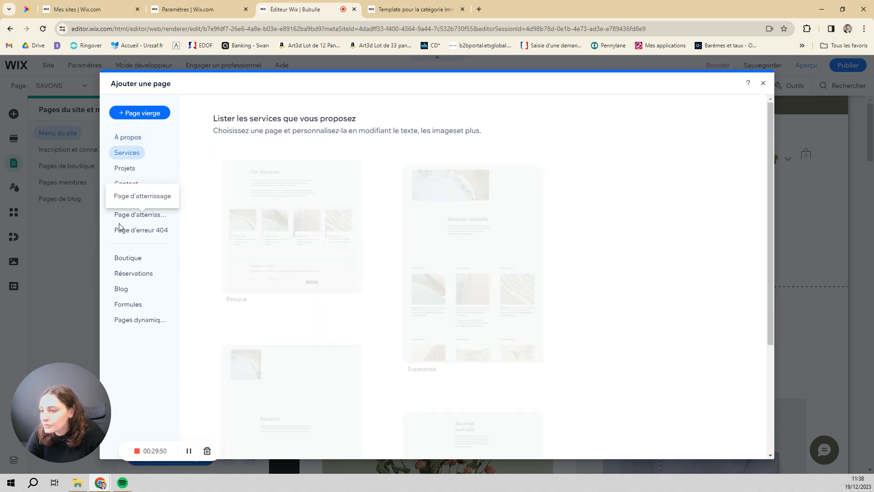
left_click(764, 84)
- Rename the NOTRE HISTOIRE page in the site menu to NOTRE PARCOURS
mouse_move(251, 206)
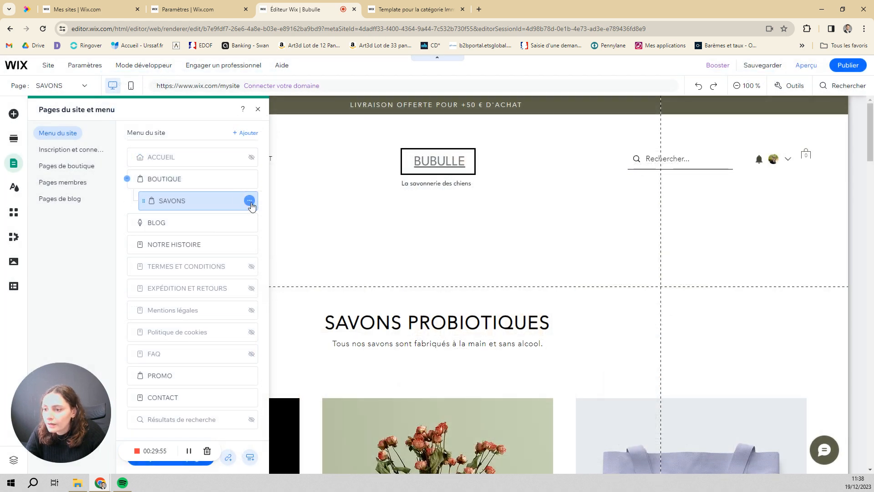
mouse_move(217, 249)
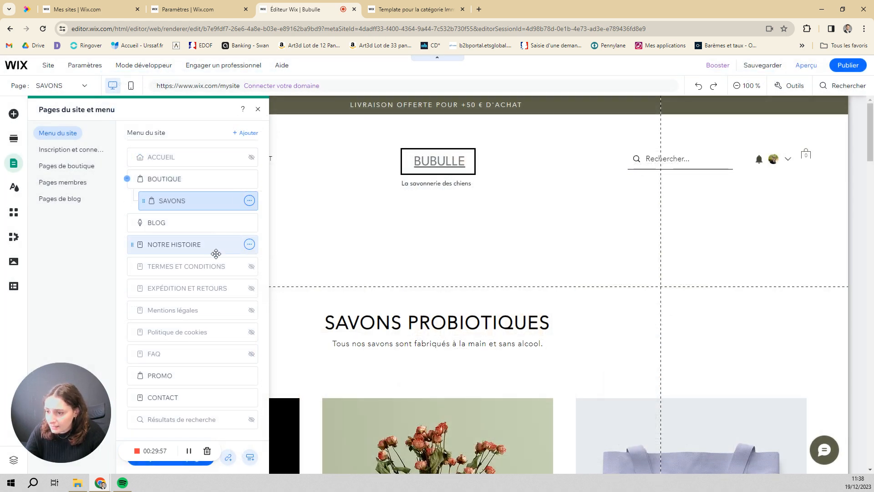
left_click(250, 245)
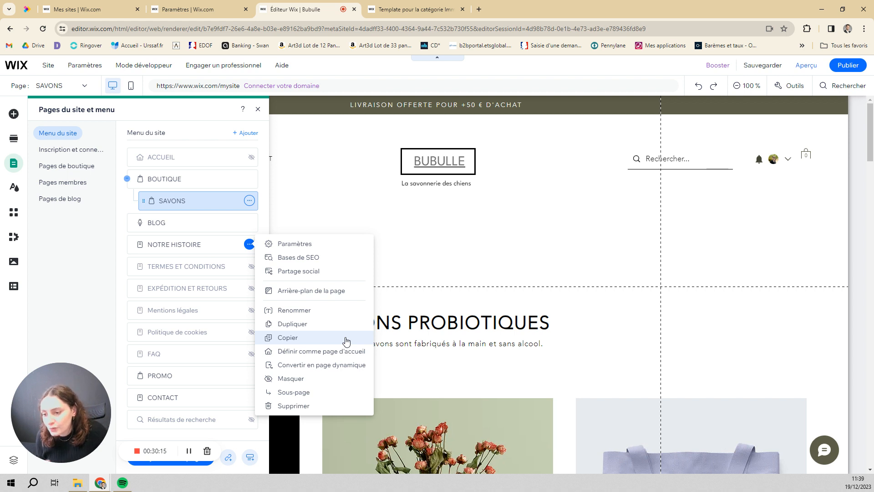
left_click(342, 315)
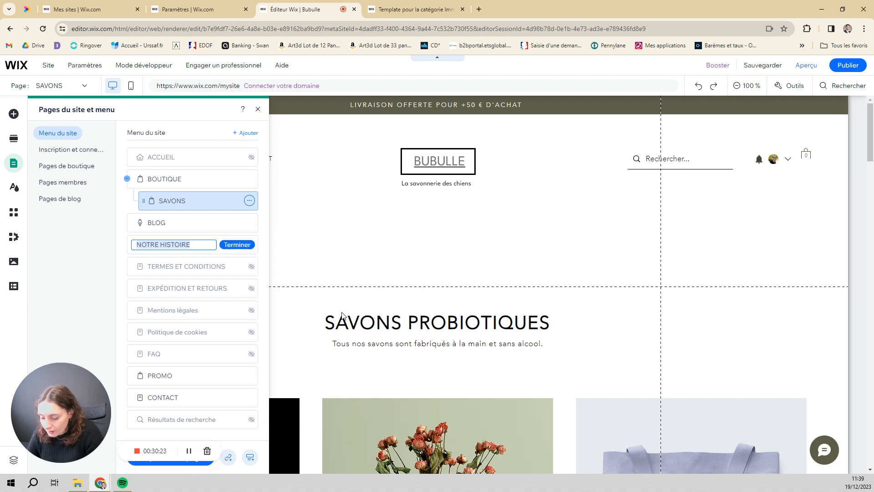
type("O")
key("BackSpace")
type("NO")
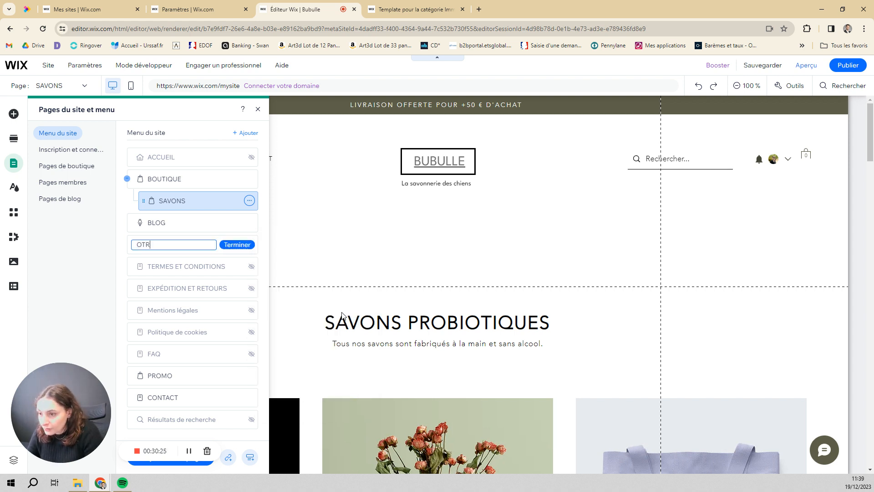
type("TRE PARCOURS")
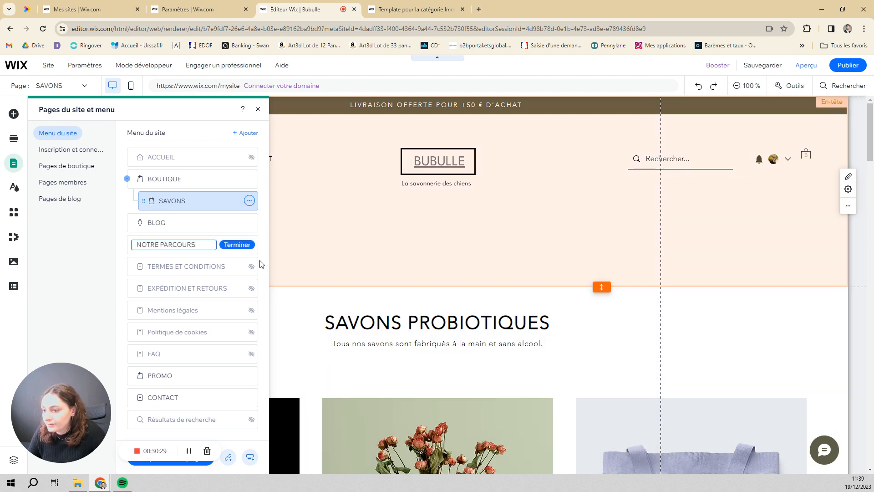
left_click(237, 244)
- Open the NOTRE PARCOURS page and review its page info, layout and permission settings
left_click(222, 246)
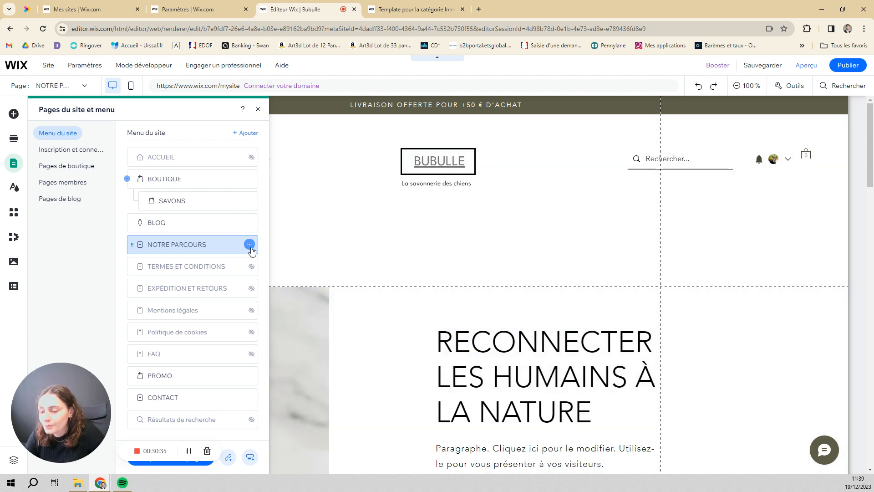
left_click(250, 245)
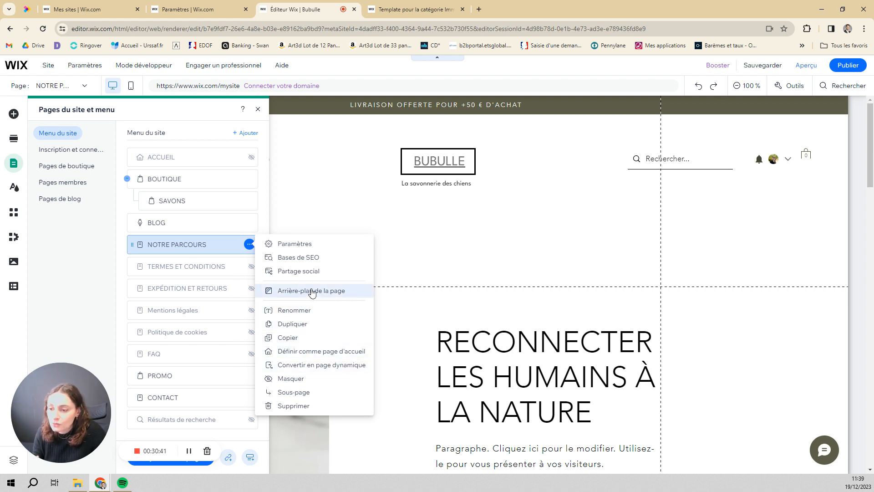
left_click(321, 246)
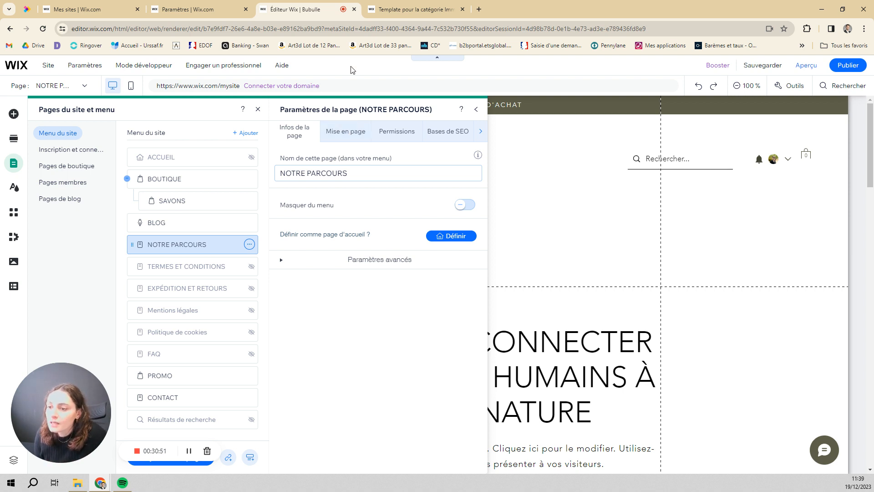
left_click(354, 132)
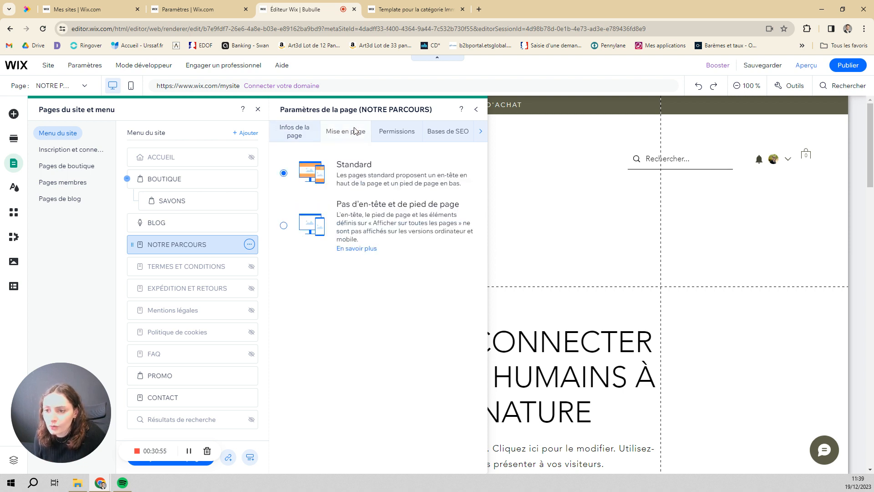
left_click(396, 132)
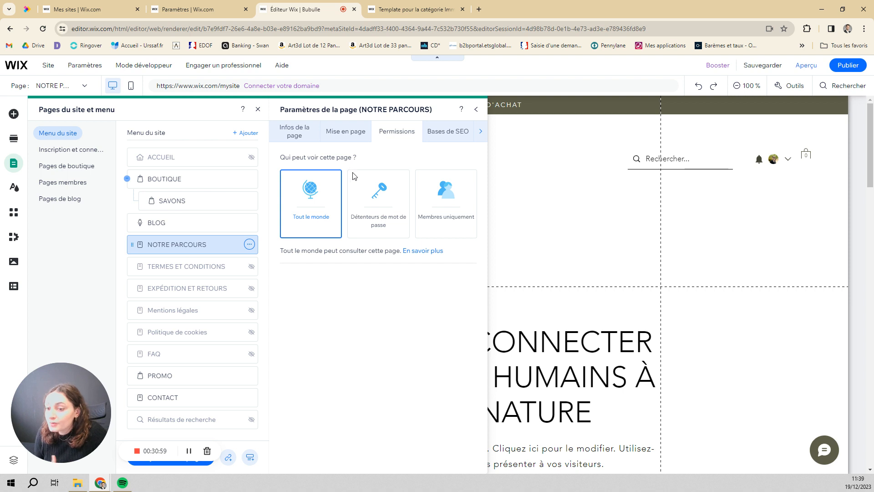
- Shorten the URL slug of the NOTRE PARCOURS page to "parcours" in its basic SEO settings
left_click(426, 134)
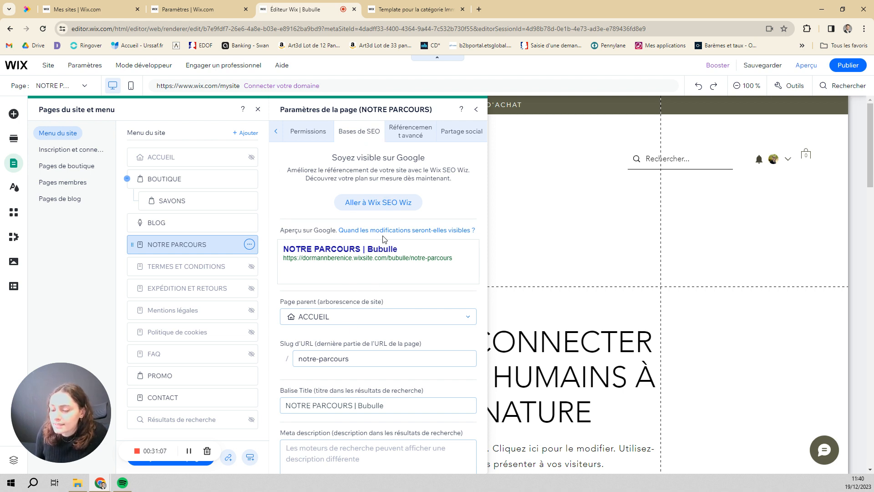
scroll(364, 300, "down", 1)
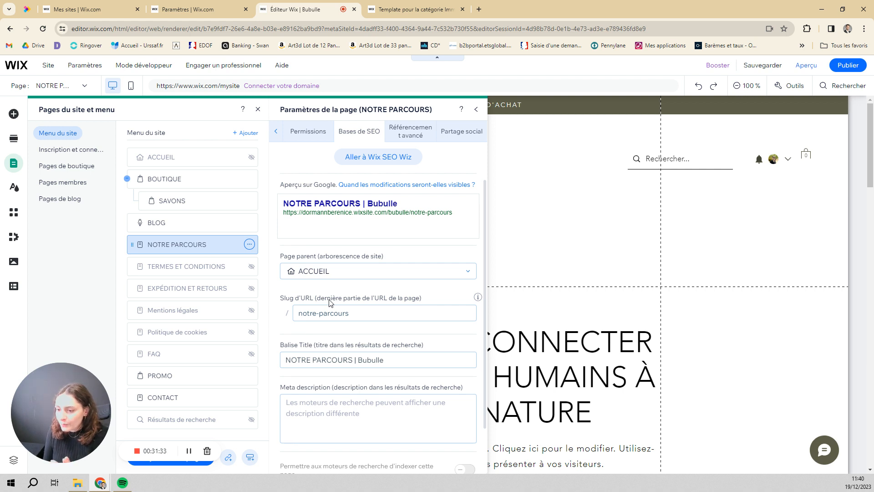
left_click(313, 314)
key("Home")
key("Delete")
key("Delete")
key("Delete")
key("Delete")
key("Delete")
key("Delete")
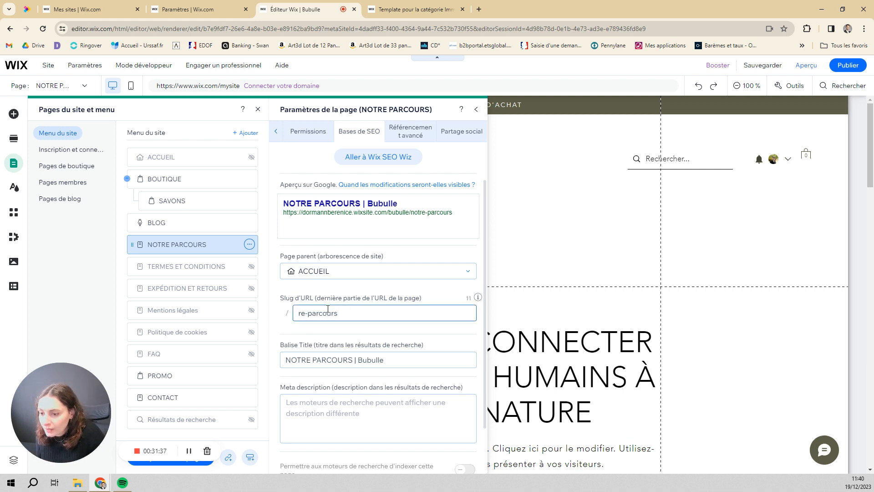
left_click(357, 290)
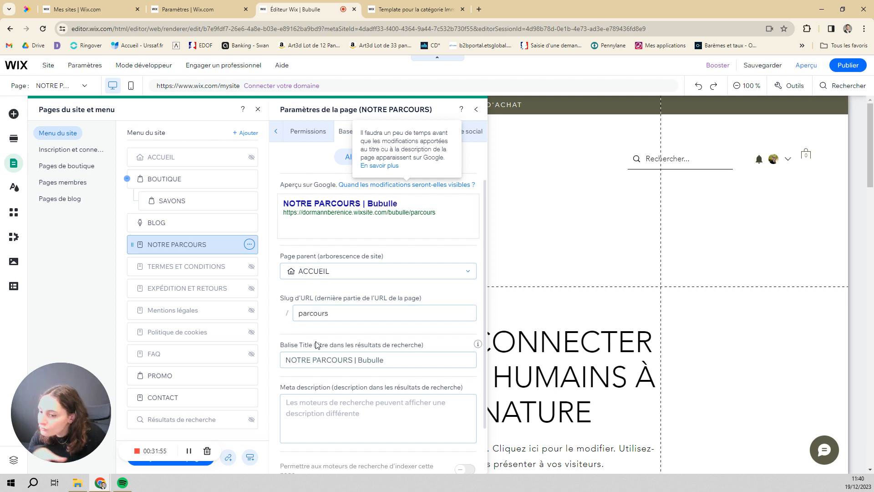
- Change the page's SEO title tag to "Notre parcours | Bubulle"
scroll(337, 346, "down", 1)
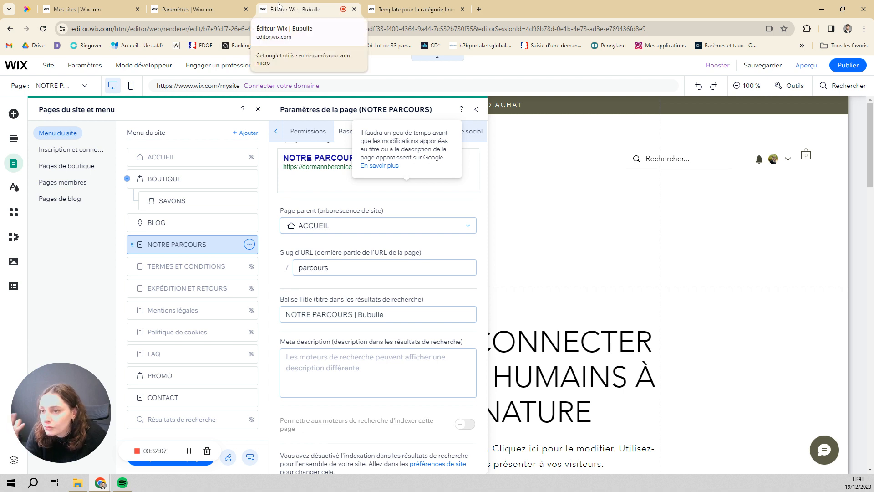
left_click(295, 316)
left_click(295, 315)
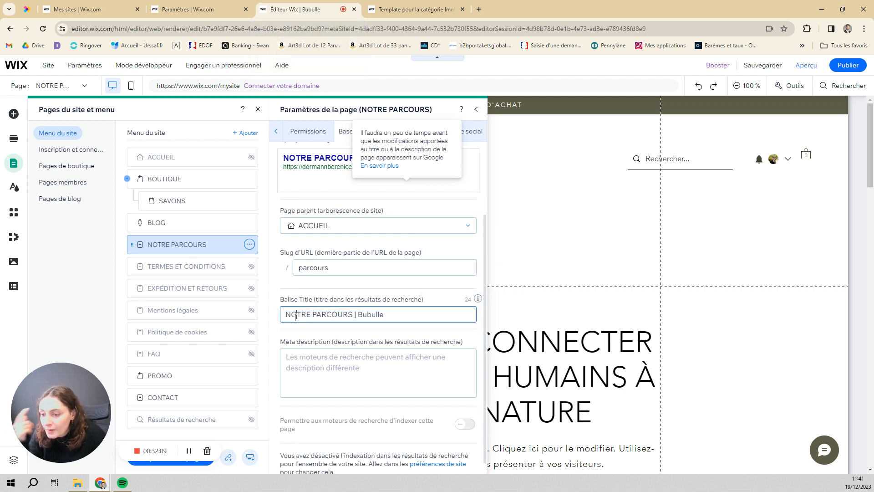
key("BackSpace")
type("otre parcours")
key("Delete")
key("Delete")
key("Delete")
key("Delete")
key("Delete")
key("Delete")
key("Delete")
key("Delete")
key("Delete")
key("Delete")
key("Delete")
key("Delete")
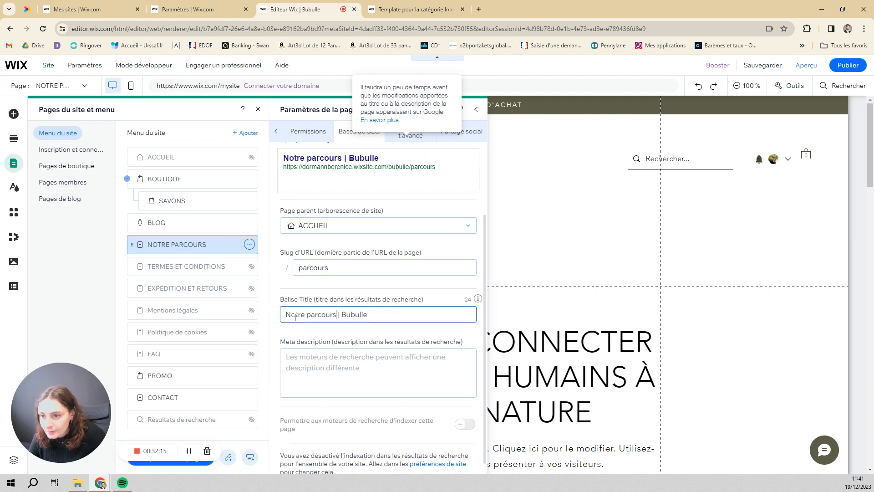
- Enter the page's meta description "Découvrez ici notre parcours et l'histoire des fondateurs."
left_click(321, 357)
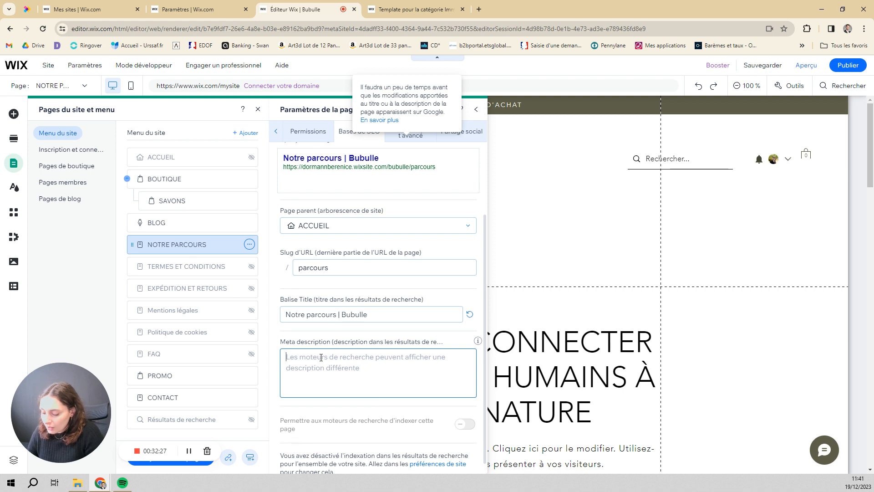
type("Découvrez ici notre patrcrou")
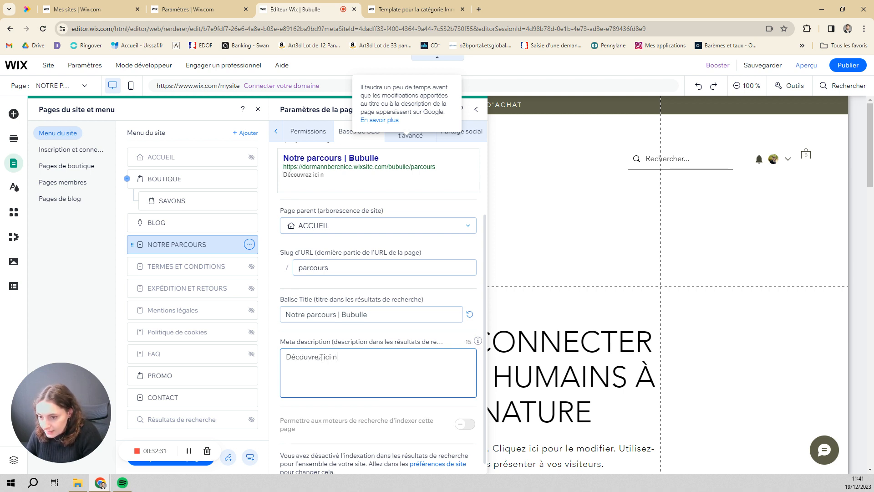
key("BackSpace")
key("BackSpace")
key("BackSpace")
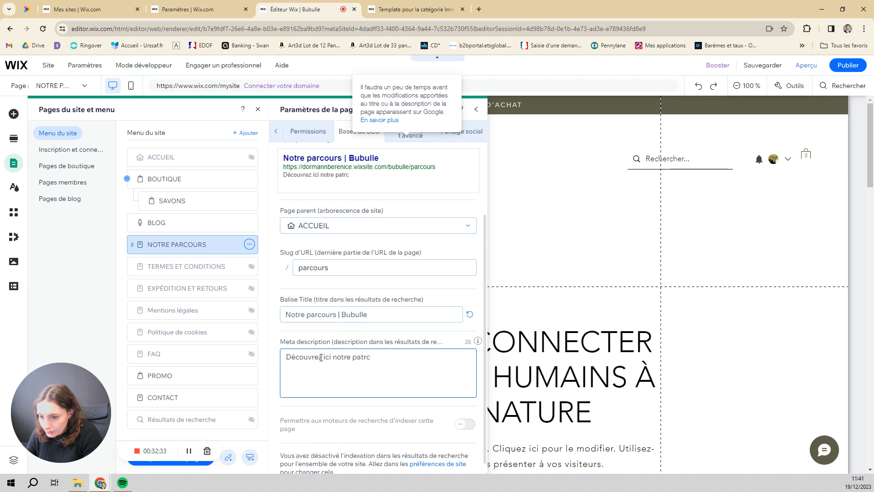
type("cours et n")
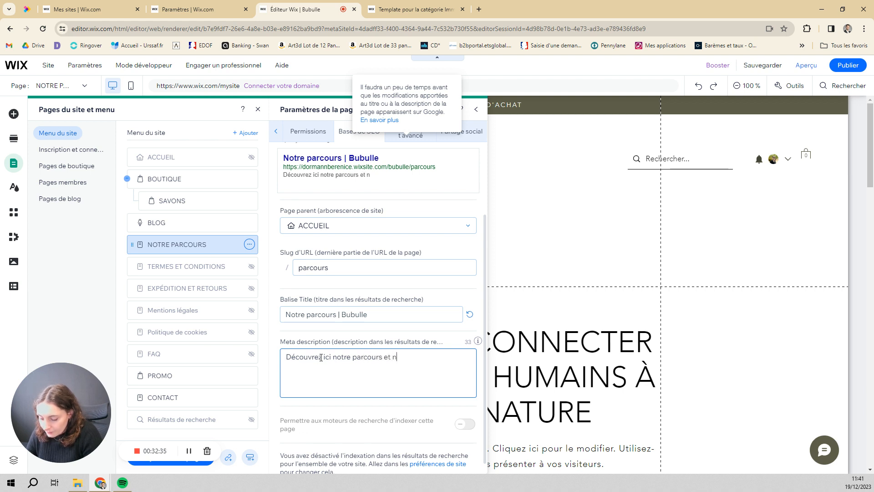
type("l'hist")
key("BackSpace")
key("BackSpace")
key("BackSpace")
key("BackSpace")
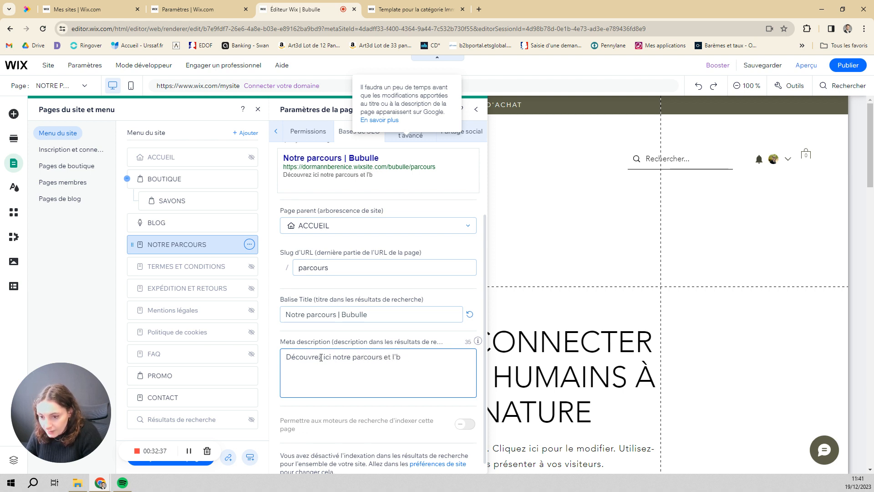
type("histoire de")
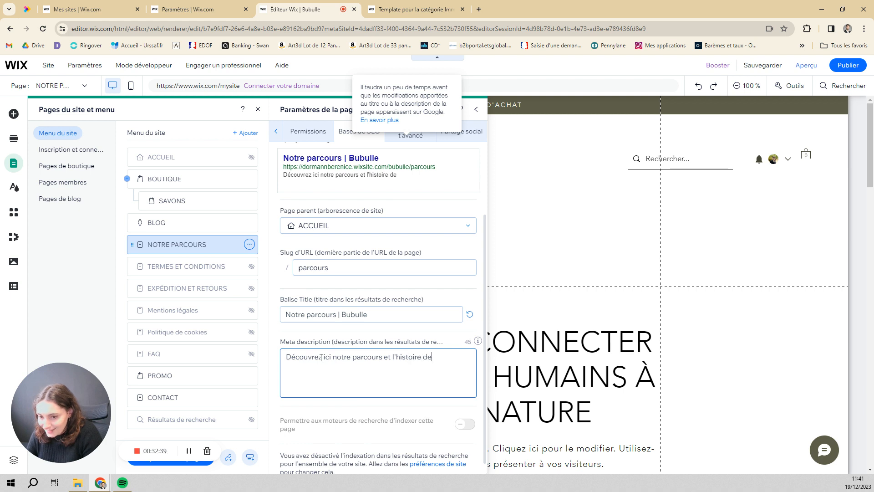
type("s fondat")
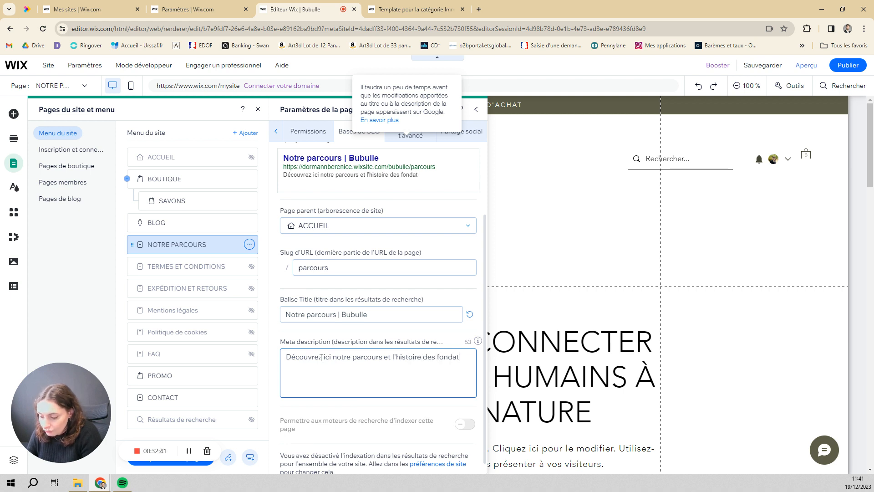
type("eurs.")
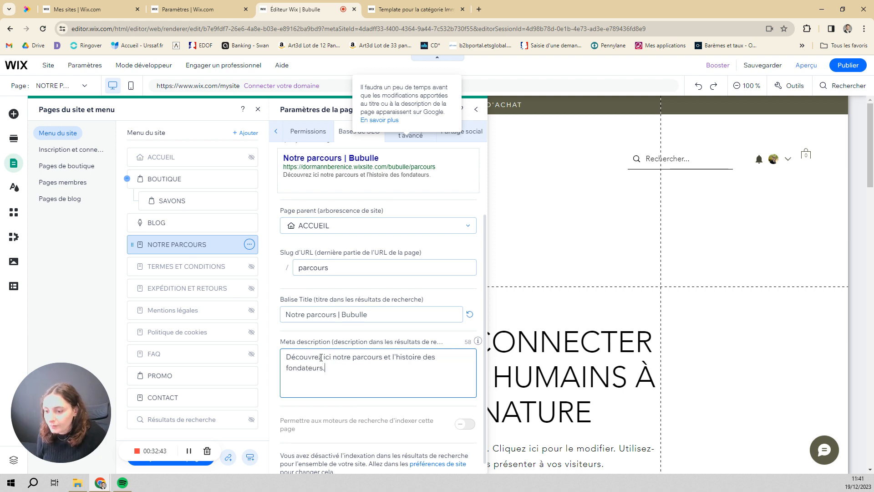
- Review the advanced SEO and social sharing settings of the NOTRE PARCOURS page and close its settings
scroll(378, 205, "up", 3)
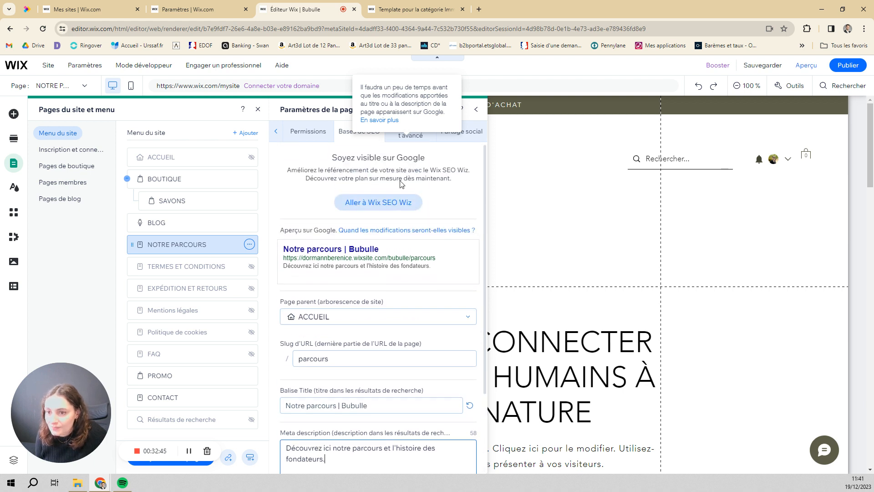
left_click(410, 134)
left_click(457, 139)
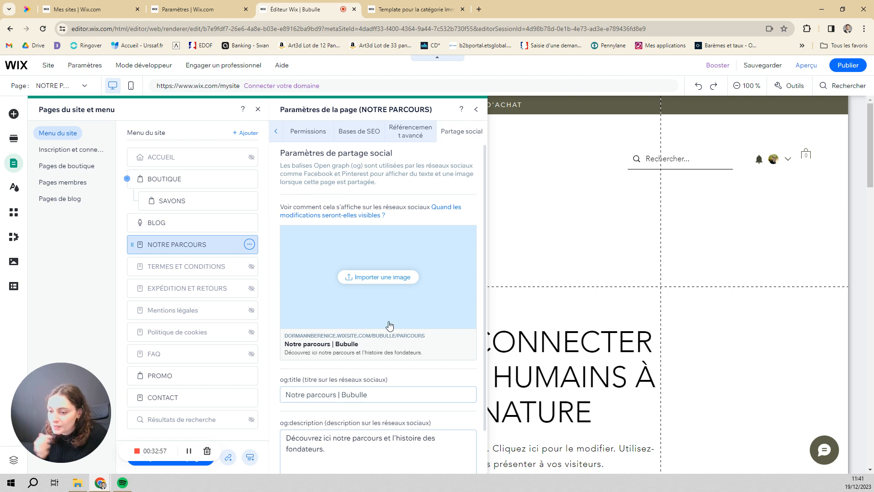
scroll(388, 326, "down", 1)
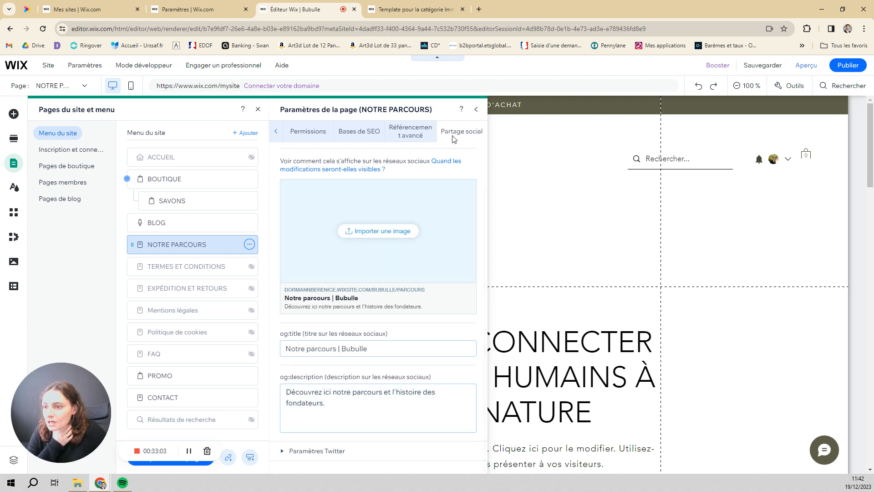
left_click(479, 115)
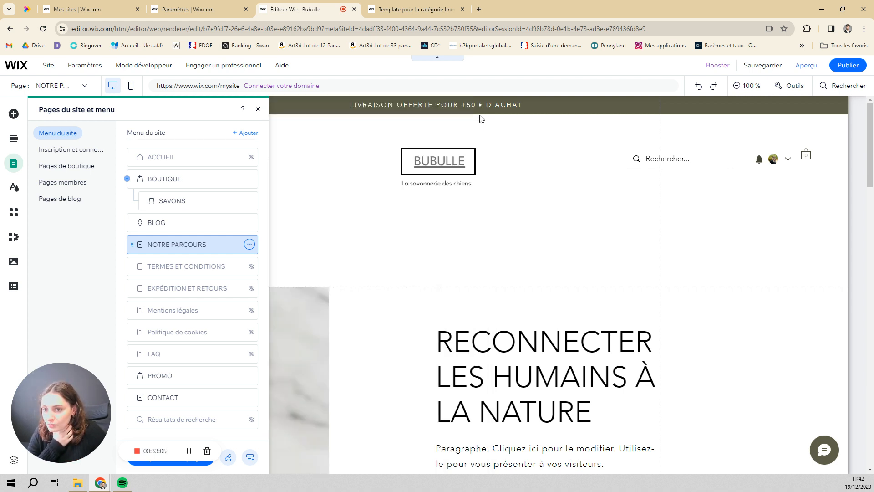
left_click(258, 110)
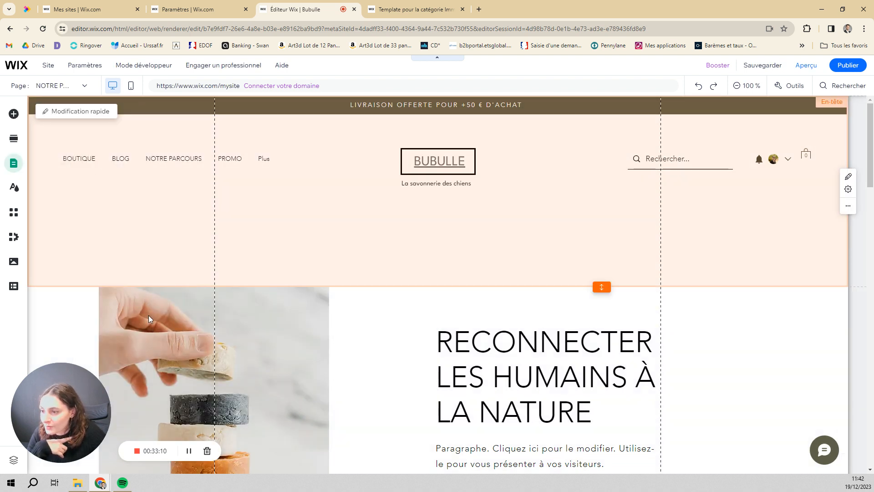
left_click(13, 163)
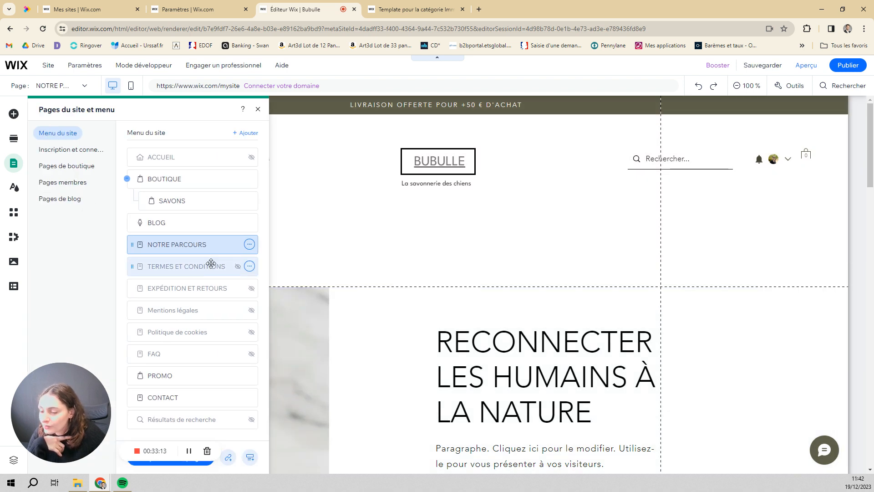
- Change the font of the Titre 1 style in the site's text theme to League Spartan
left_click(14, 188)
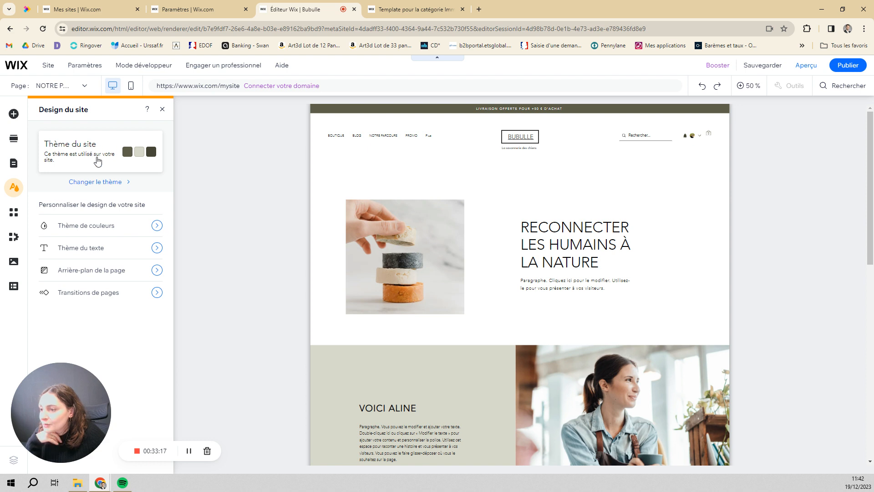
left_click(107, 248)
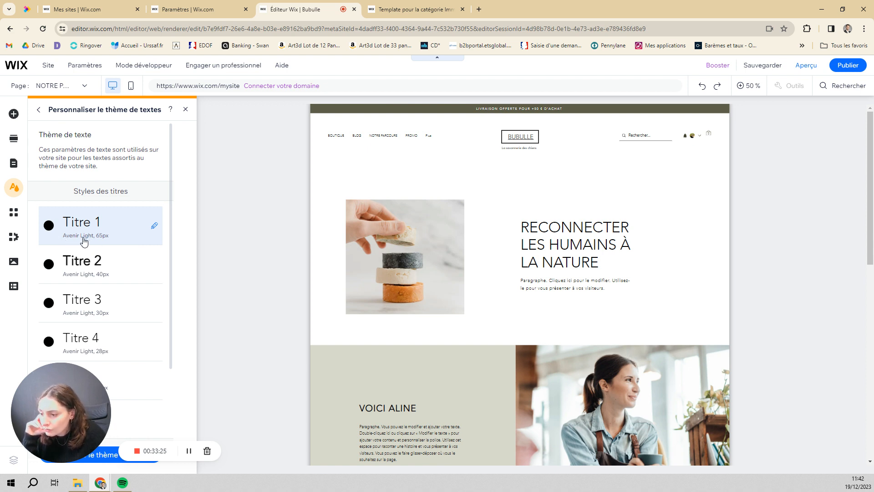
scroll(84, 241, "down", 3)
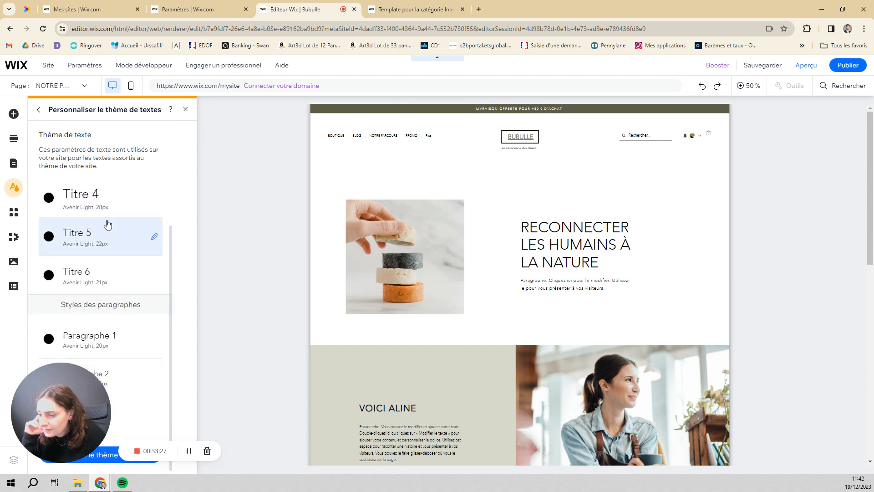
scroll(111, 240, "up", 3)
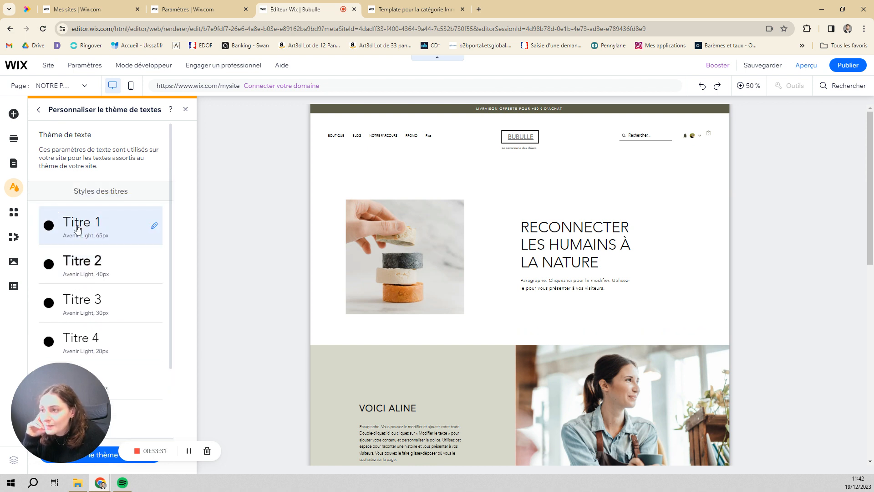
left_click(154, 225)
left_click(237, 256)
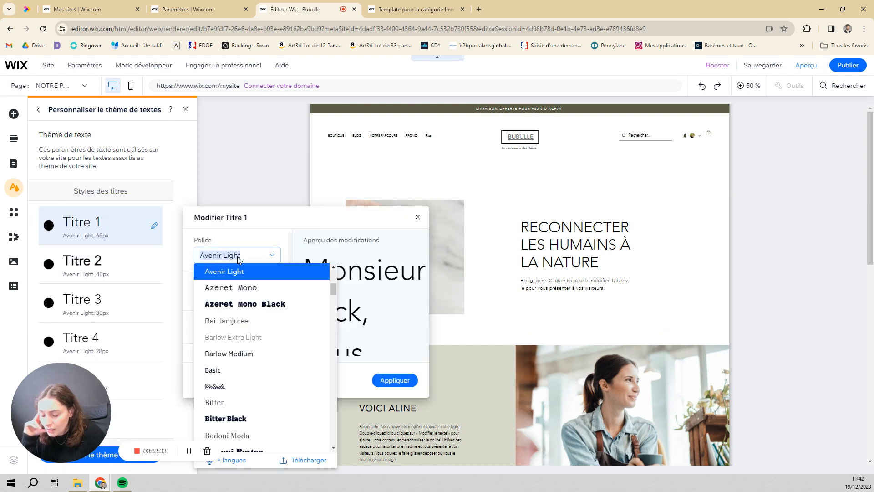
type("Lato")
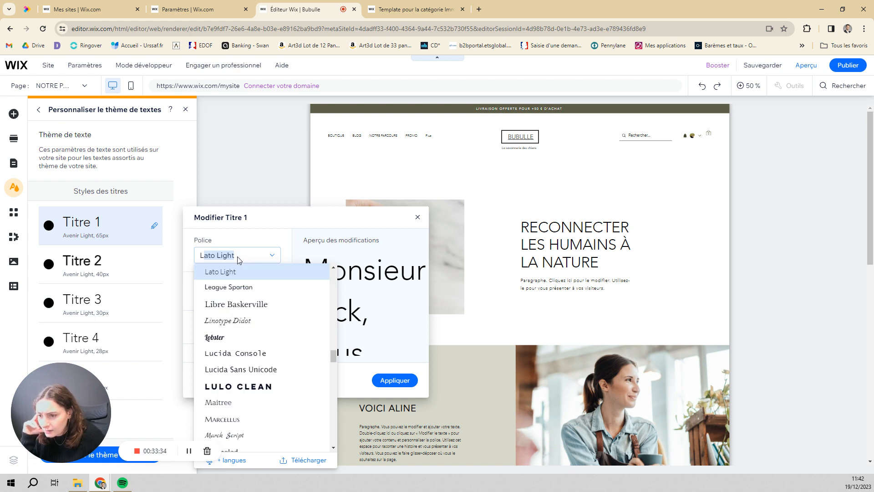
left_click(254, 288)
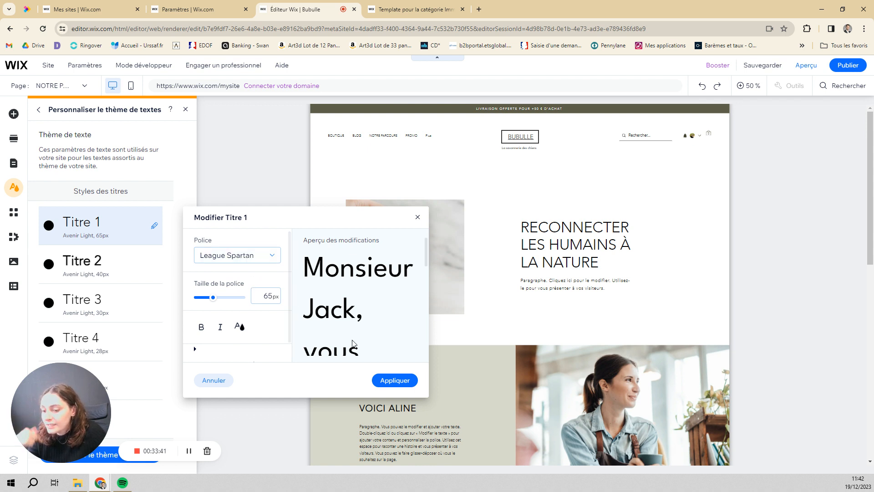
left_click(395, 380)
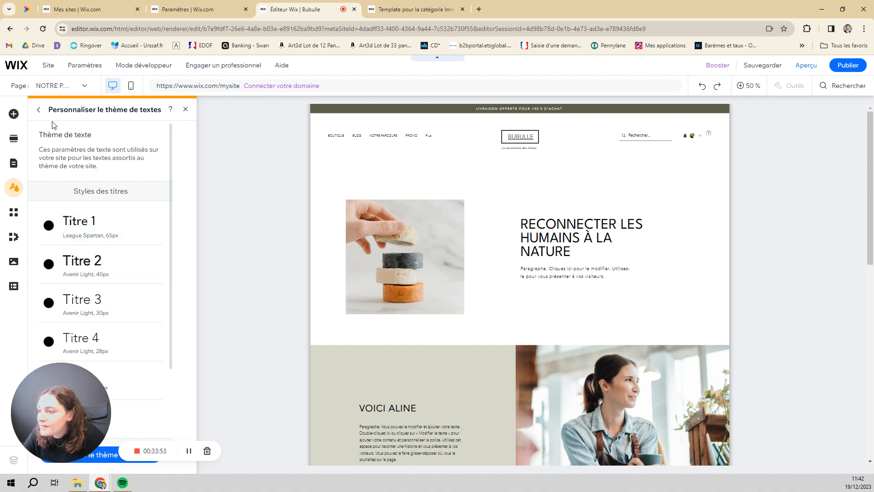
- Review the base and accent colours of the site's colour theme
left_click(39, 110)
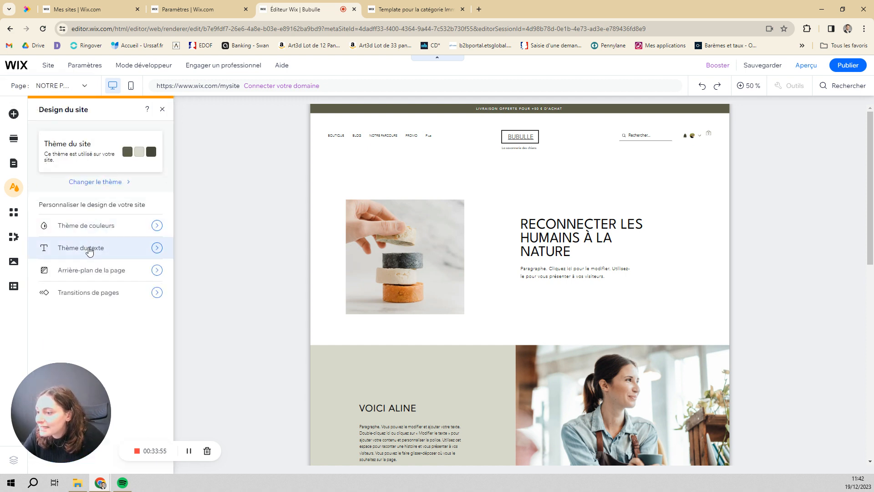
left_click(106, 233)
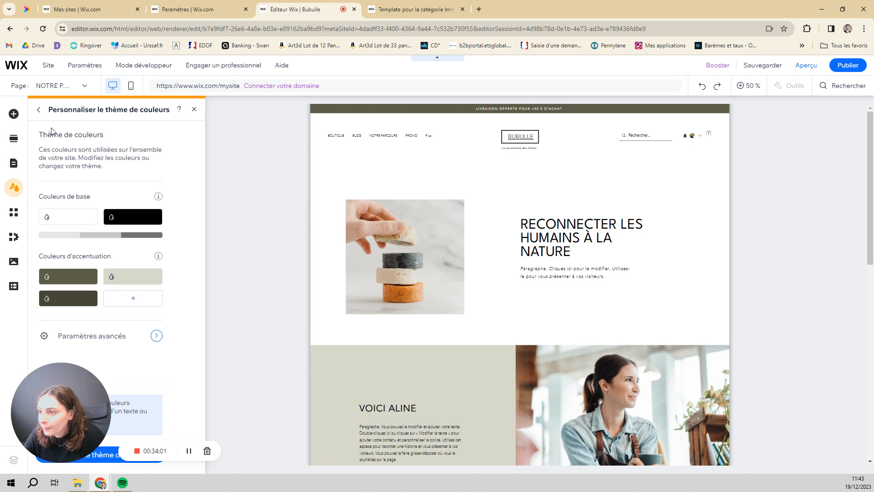
left_click(39, 110)
- Browse the Wix App Market, the online store's business tools, the media options and the CMS introduction
left_click(14, 211)
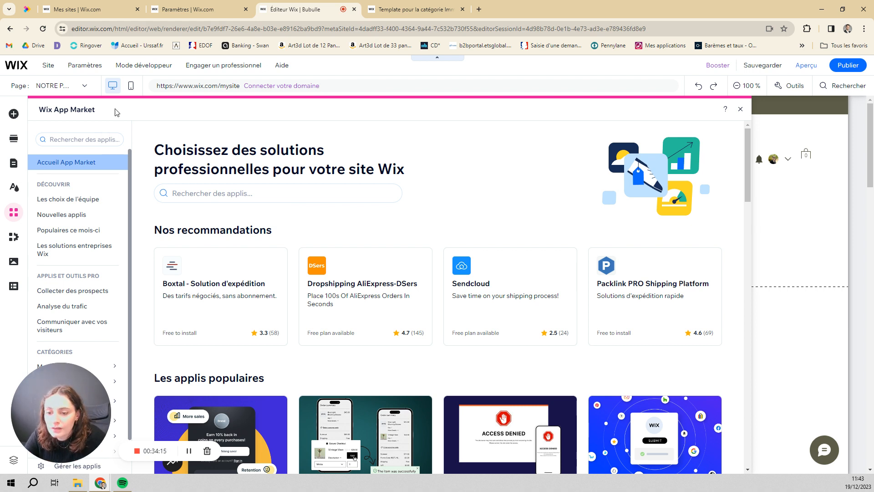
scroll(279, 316, "down", 1)
scroll(339, 325, "down", 1)
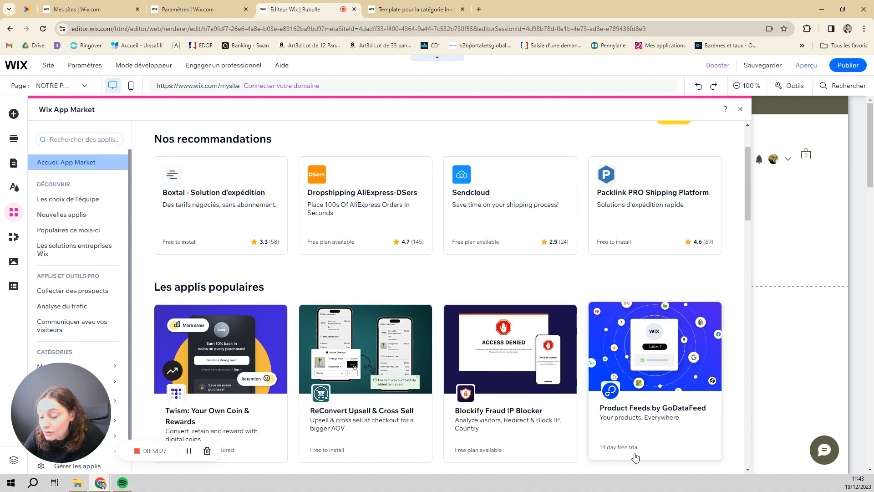
left_click(17, 235)
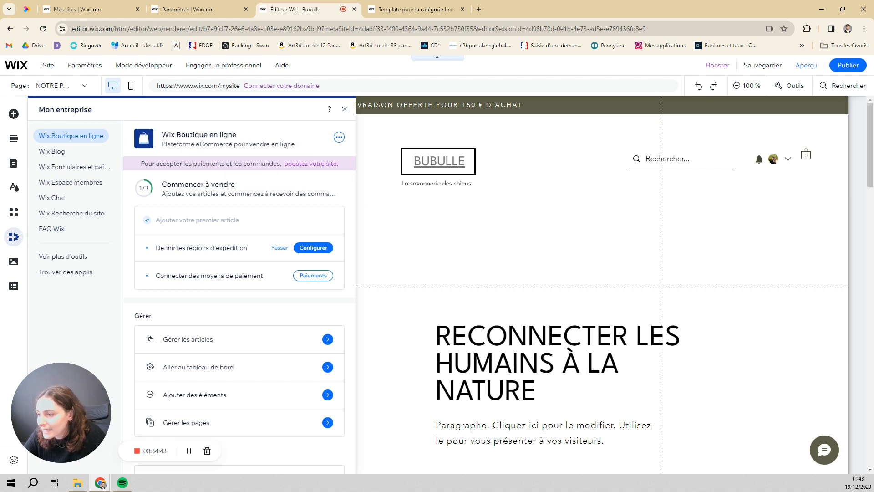
left_click(11, 269)
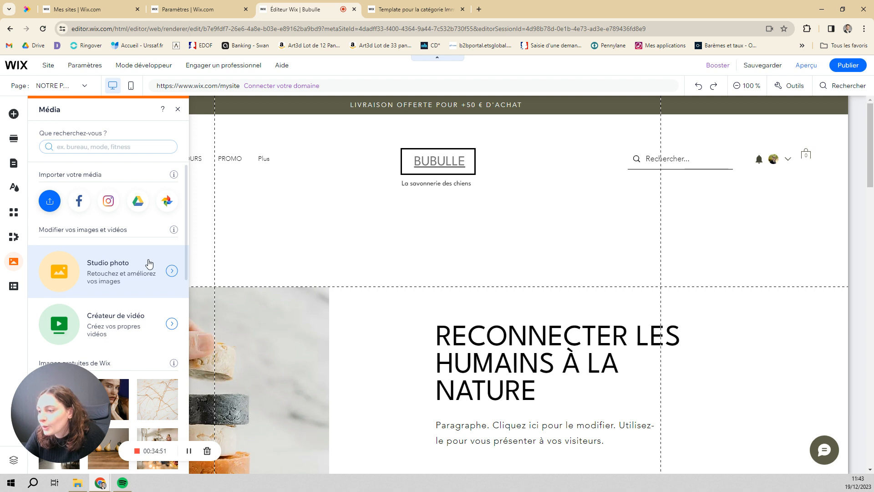
left_click(15, 286)
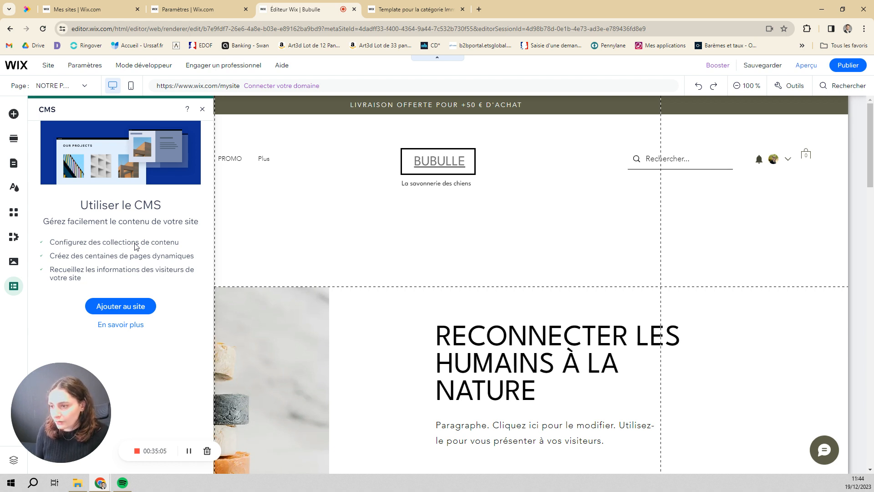
left_click(359, 254)
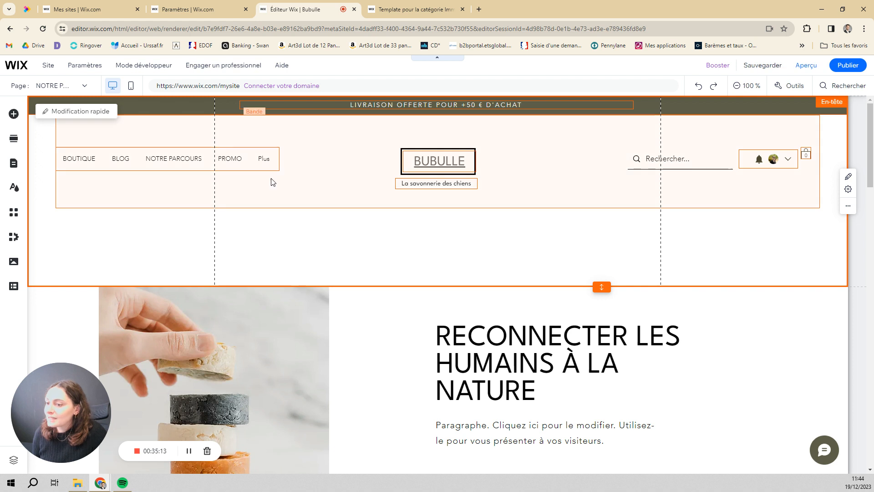
- Move the header's navigation menu to the centre below the BUBULLE logo and tagline
left_click_drag(218, 171, 430, 224)
left_click(552, 255)
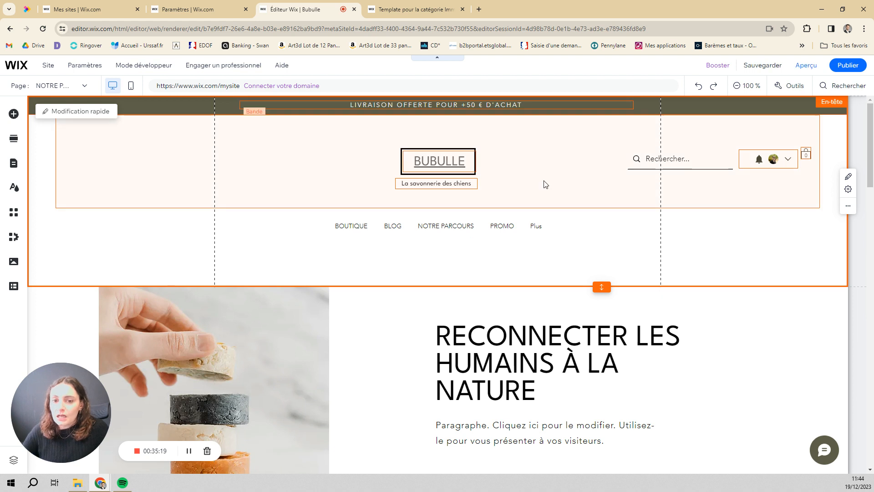
- Save the site under the free Wix.com domain with the address ending "bubulle"
mouse_move(768, 79)
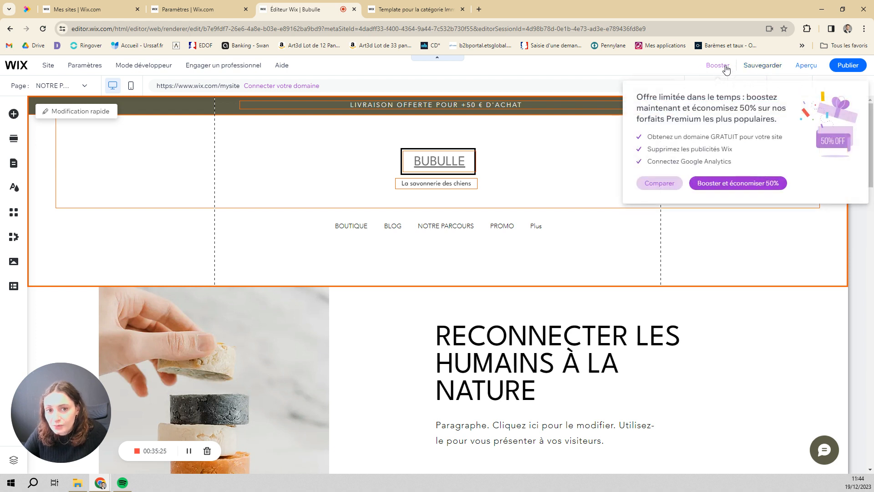
left_click(771, 66)
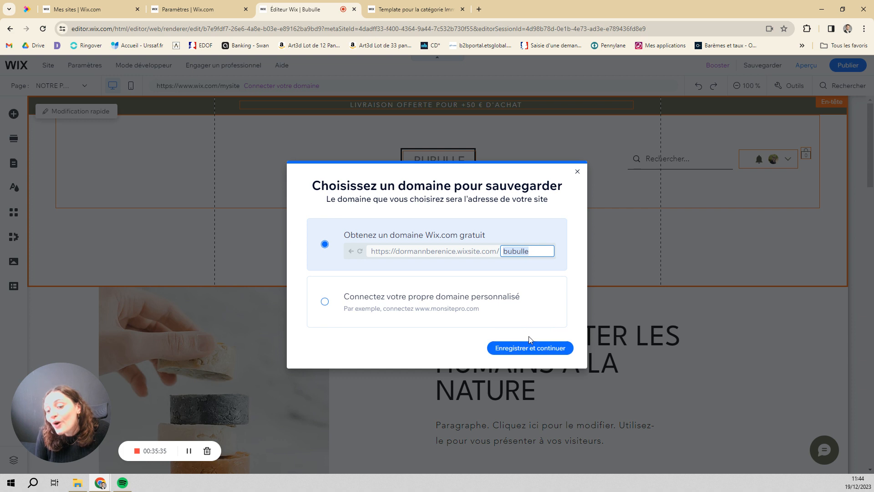
left_click(534, 349)
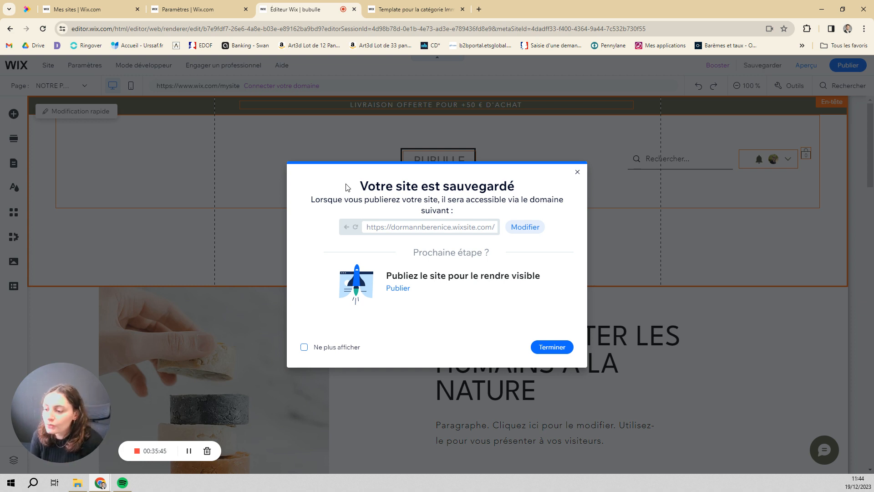
left_click(552, 347)
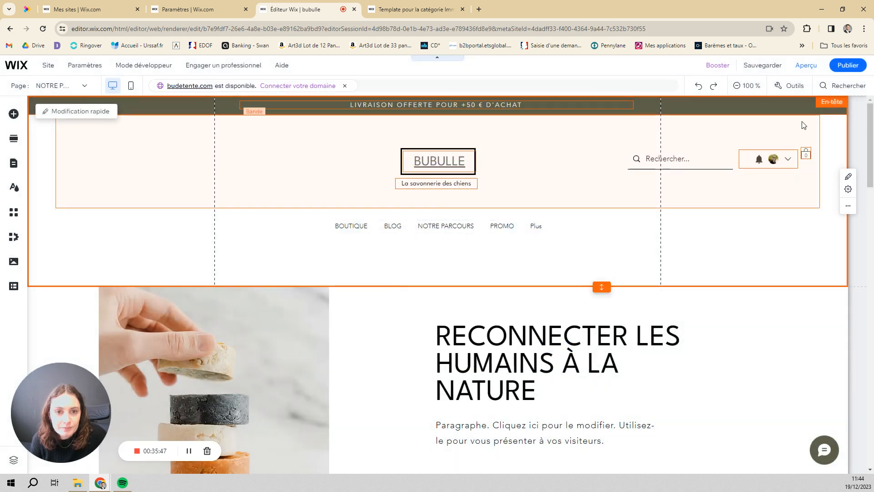
- Preview the NOTRE PARCOURS page and examine its content from header to footer
left_click(808, 67)
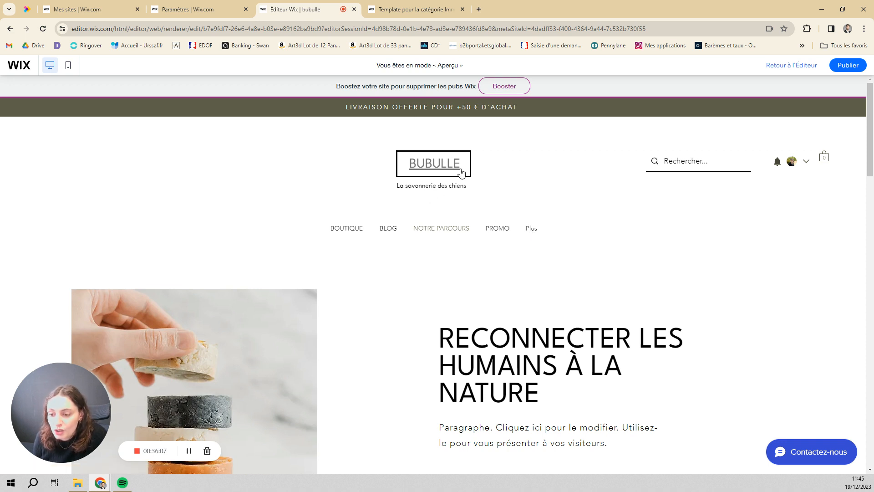
scroll(517, 250, "down", 4)
scroll(513, 254, "down", 2)
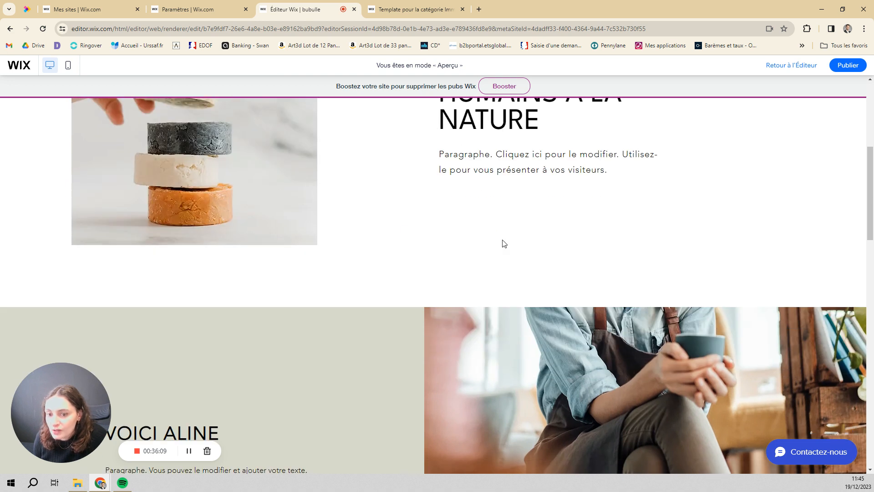
scroll(496, 242, "down", 4)
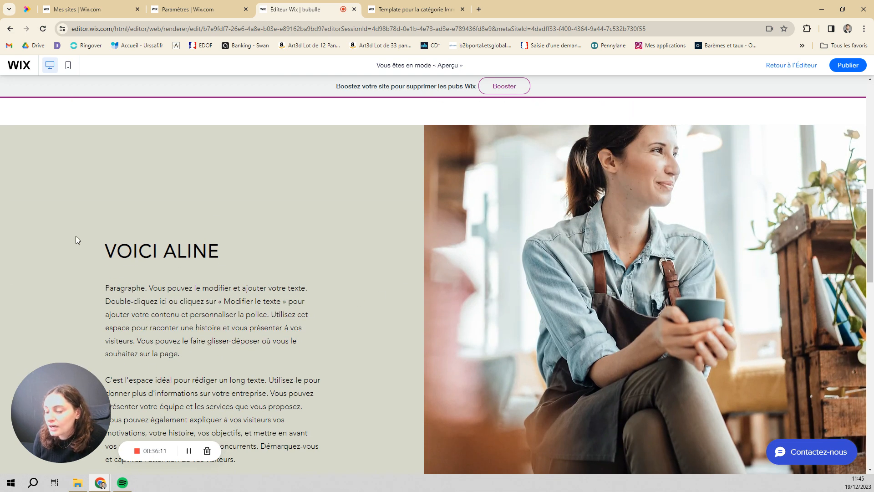
scroll(238, 264, "down", 8)
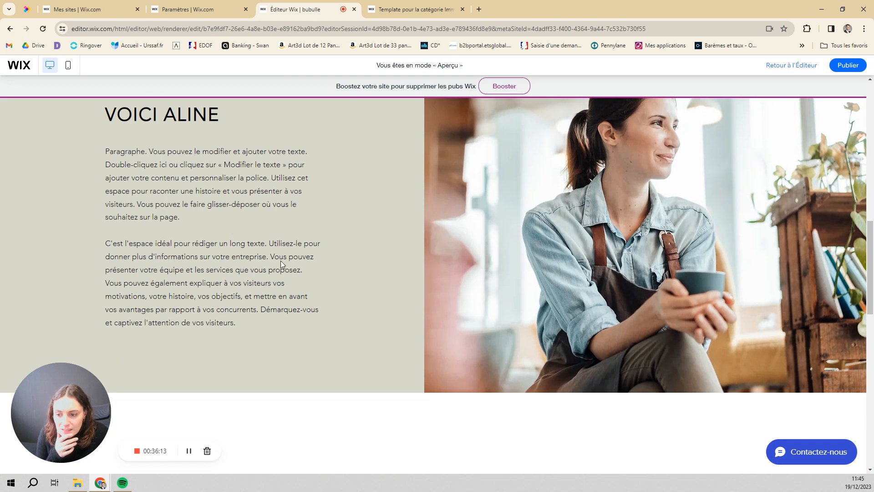
scroll(472, 299, "down", 7)
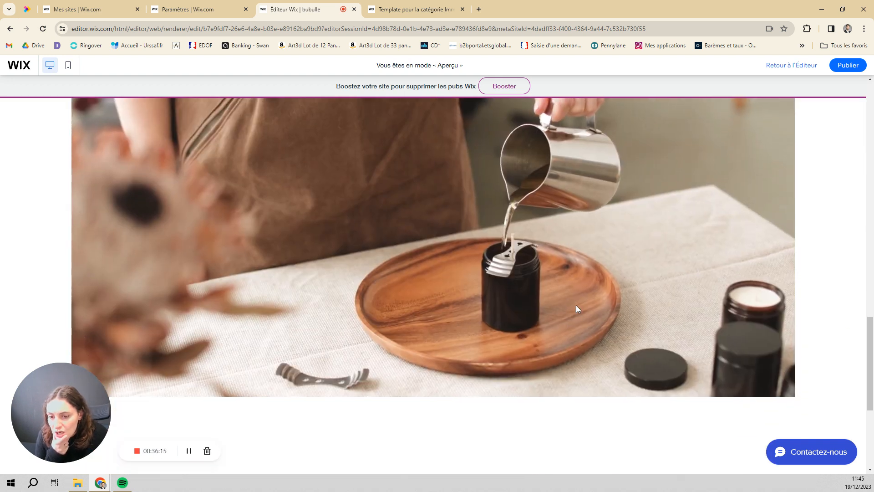
scroll(504, 277, "down", 1)
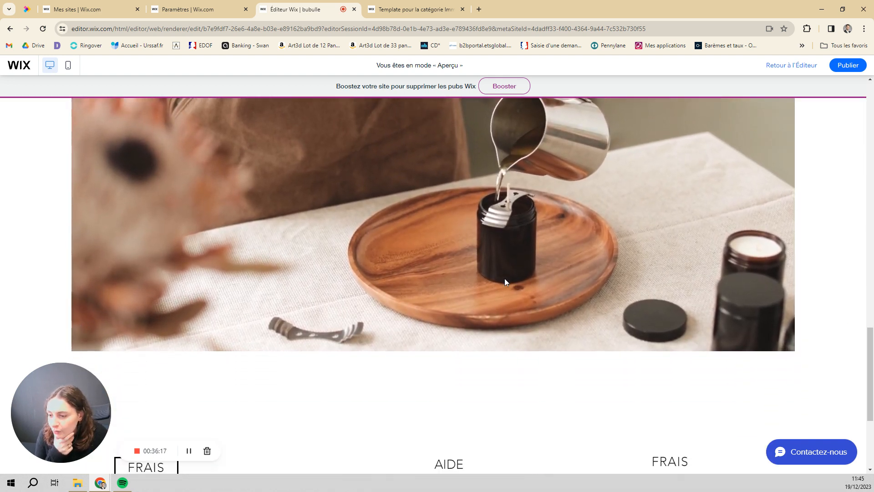
scroll(470, 216, "down", 4)
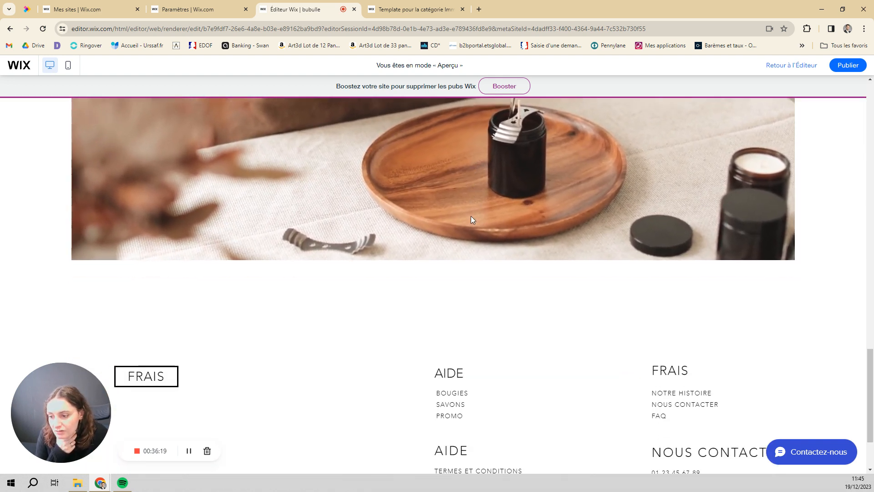
scroll(608, 312, "up", 20)
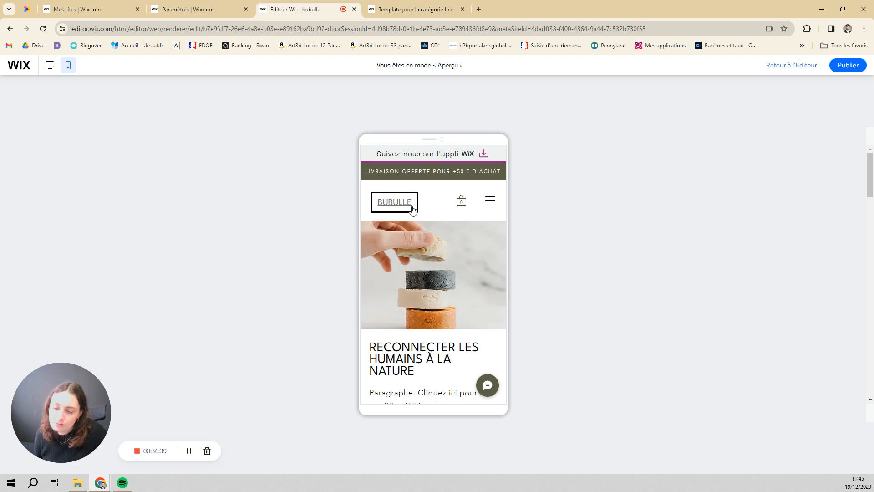
- Examine the mobile preview of the NOTRE PARCOURS page down to its footer and return to the editor
scroll(415, 255, "down", 2)
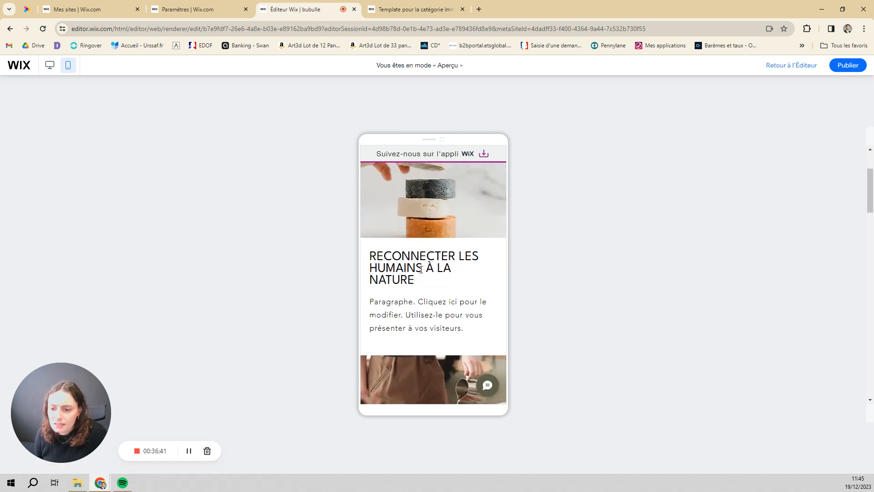
scroll(422, 273, "down", 10)
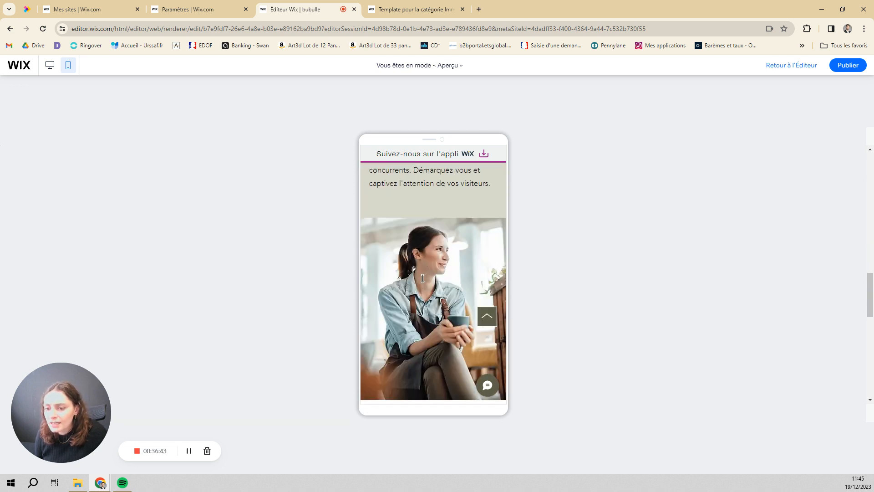
scroll(422, 278, "down", 10)
scroll(422, 278, "up", 5)
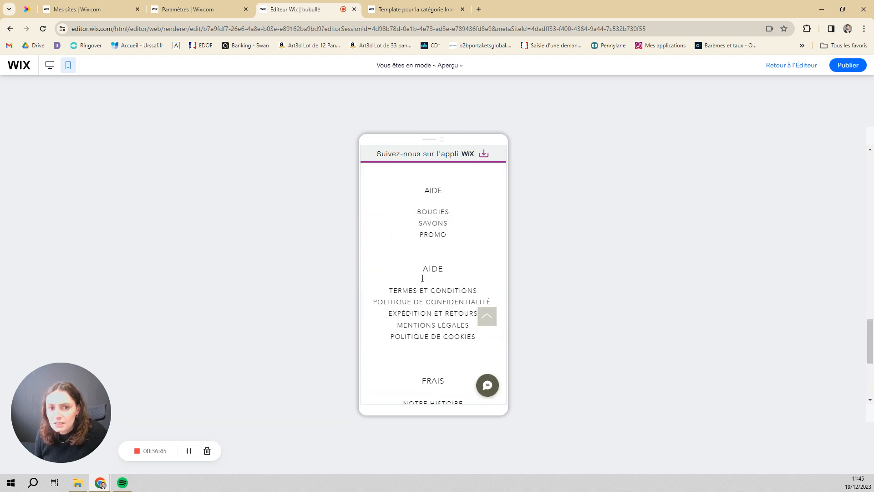
scroll(422, 278, "up", 5)
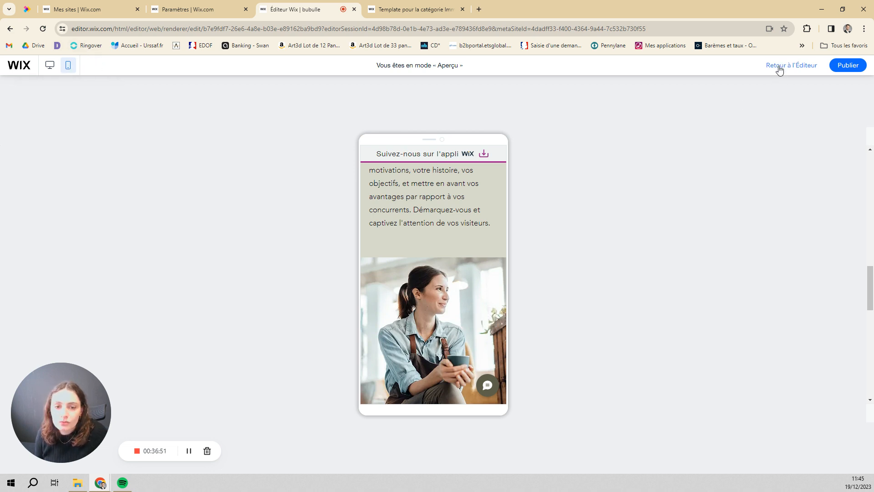
left_click(779, 66)
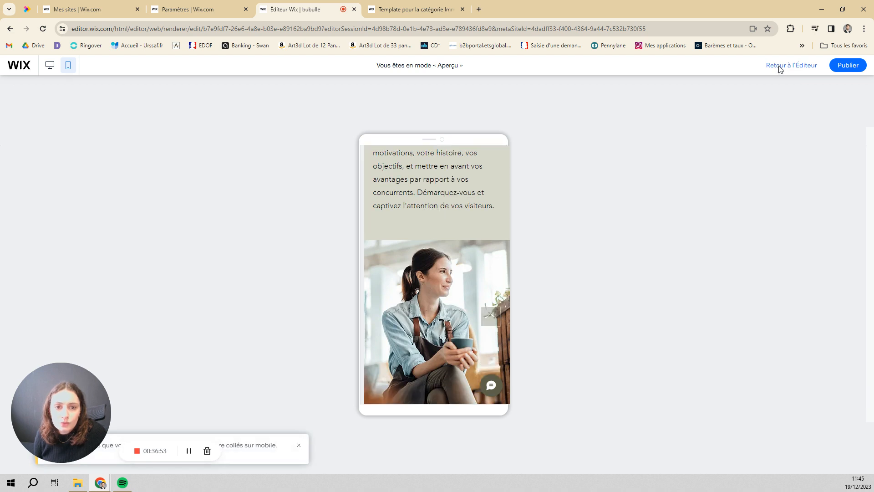
scroll(397, 294, "up", 15)
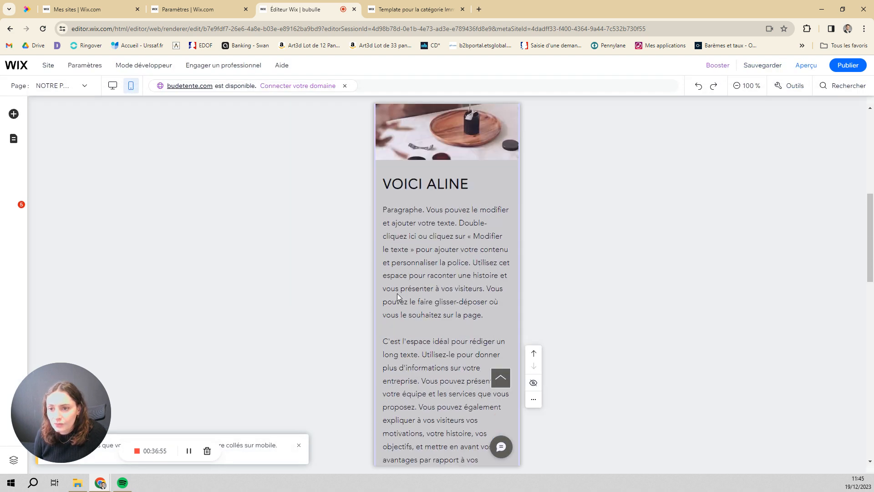
- Switch the editor to the desktop version, publish the site and open the live site
left_click(112, 87)
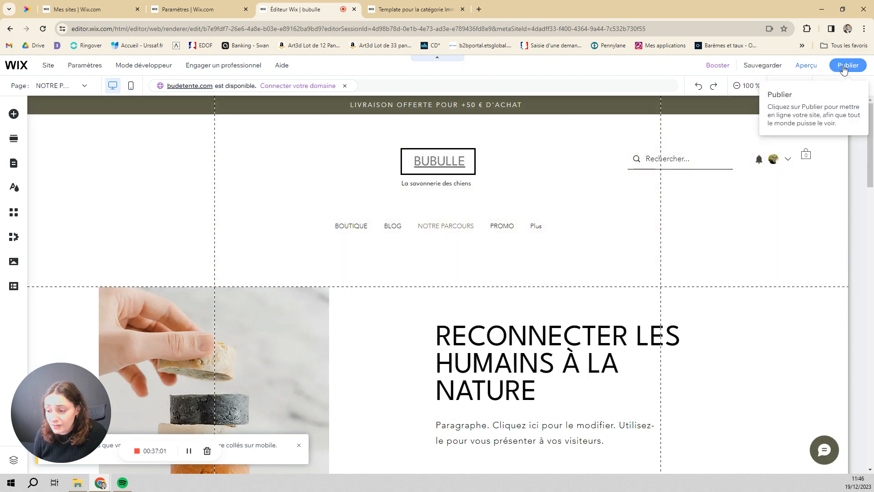
left_click(844, 68)
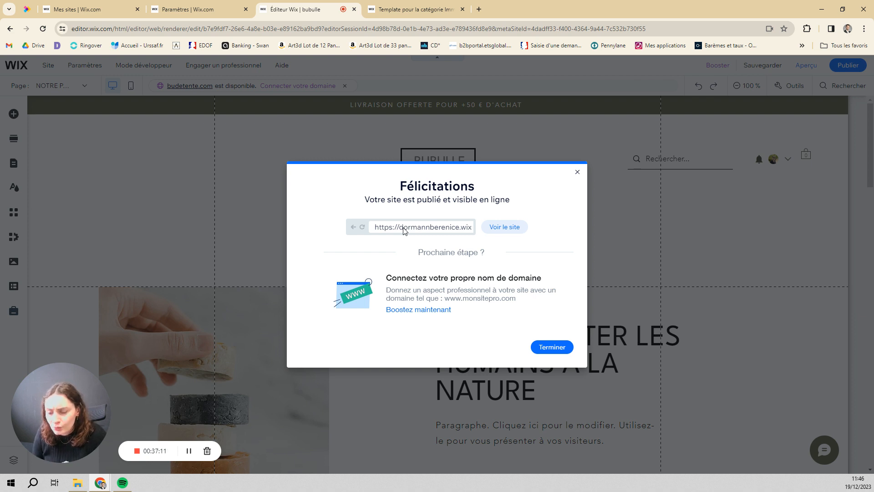
left_click(504, 228)
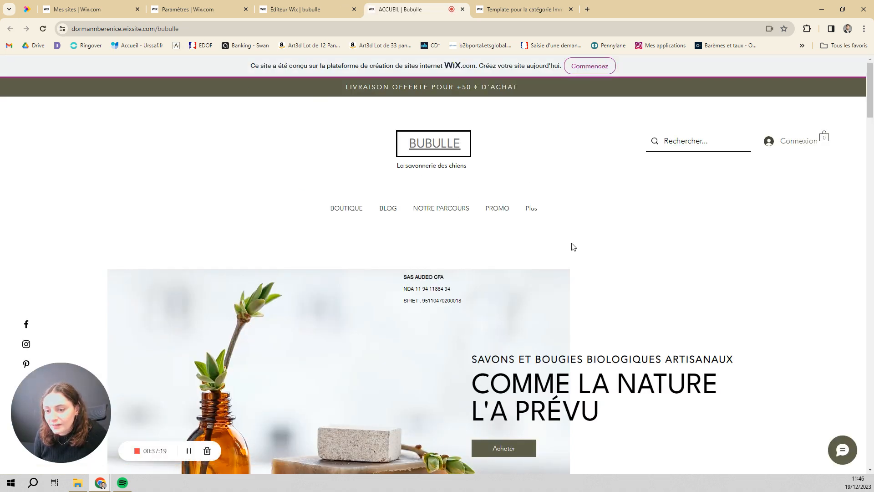
- Examine the published home page down to the LES PLUS POPULAIRES product gallery
scroll(572, 245, "down", 10)
scroll(572, 246, "down", 12)
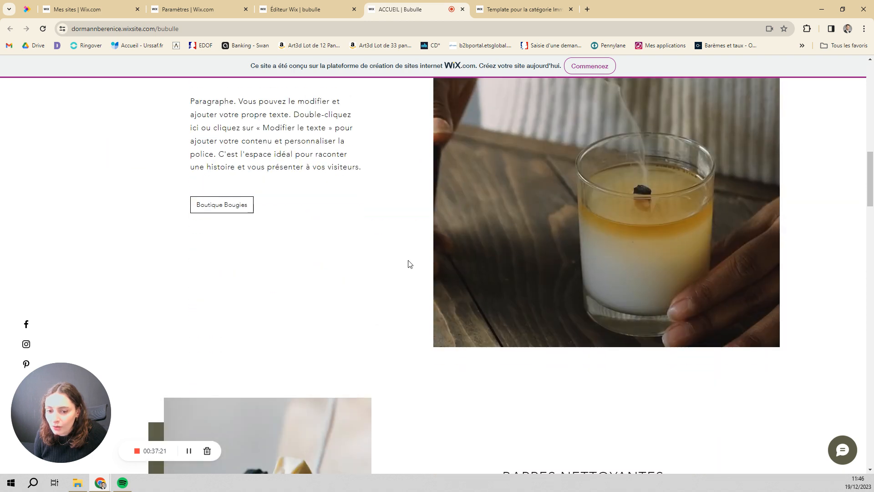
scroll(508, 262, "down", 5)
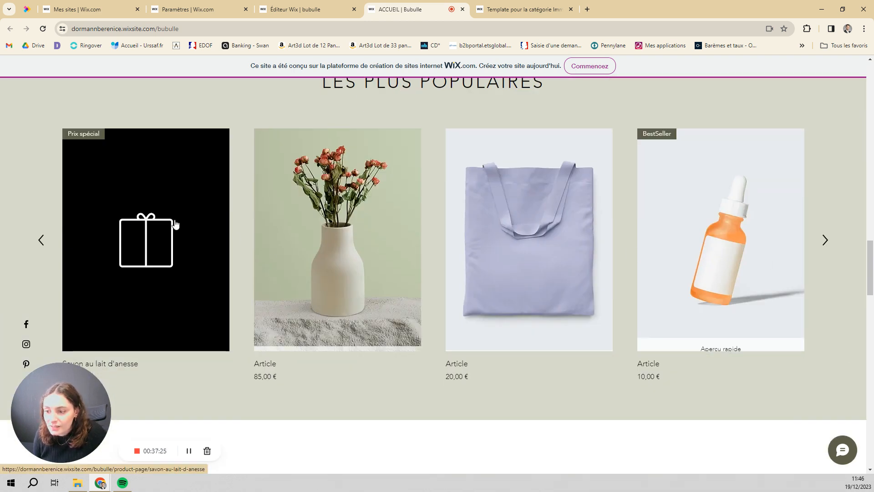
scroll(132, 347, "down", 1)
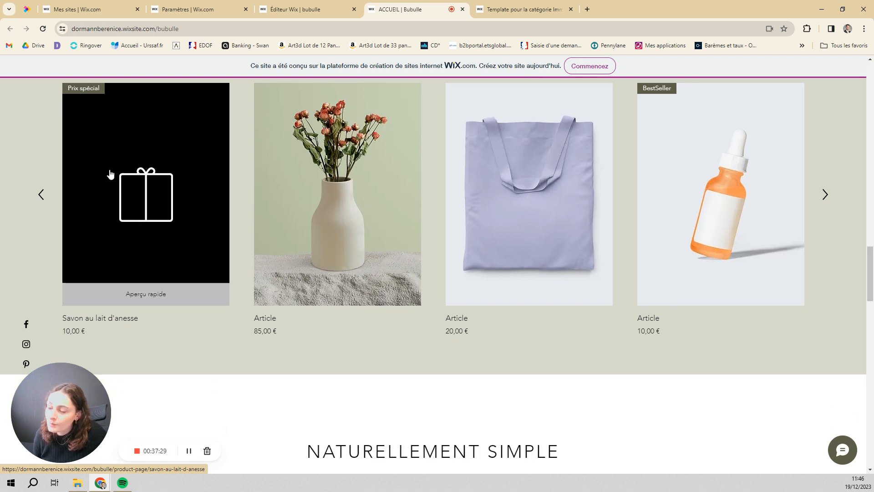
- Open the "Savon au lait d'anesse" product page on the live site and review its price, cart option and description
left_click(142, 199)
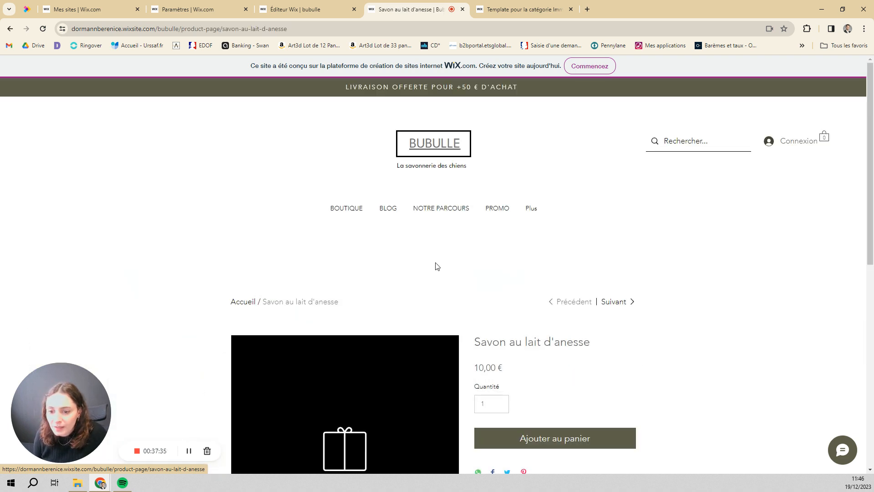
scroll(408, 268, "down", 3)
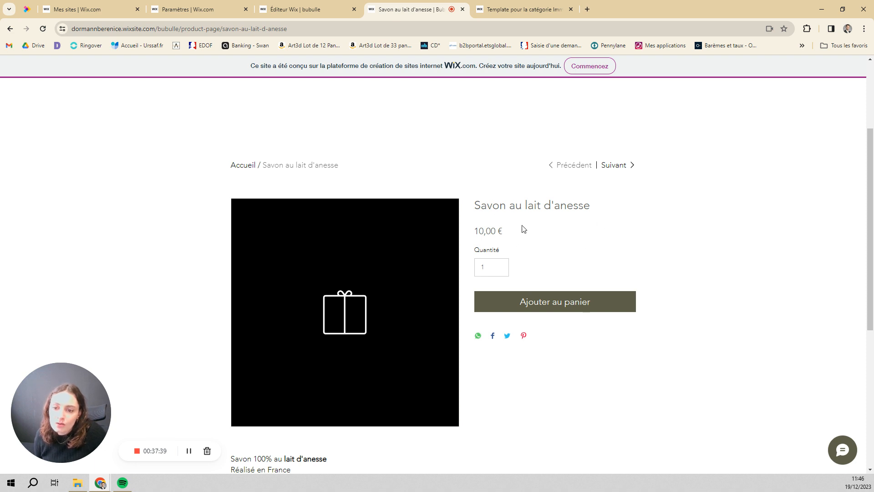
scroll(564, 315, "down", 2)
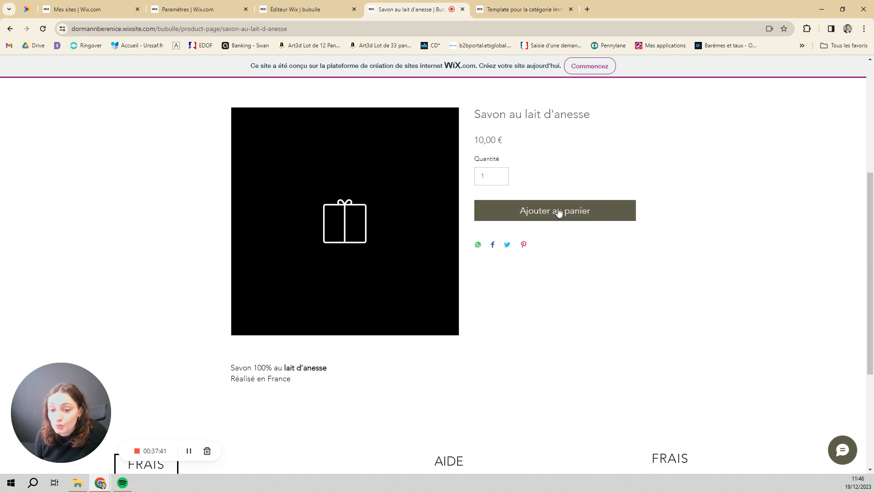
scroll(521, 277, "up", 5)
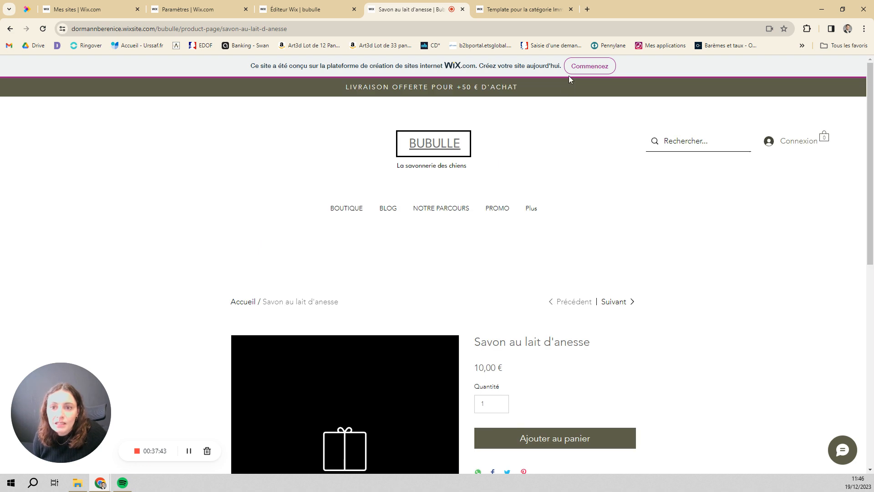
- Back in the Wix editor, replace the heading beside the stacked soaps with "BIENVENUE CHEZ BUBULLE" on two lines
left_click(332, 9)
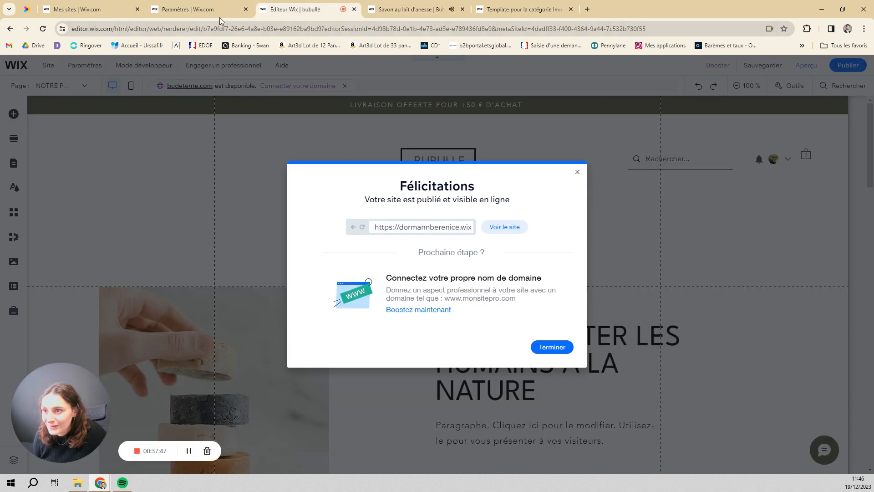
left_click(578, 171)
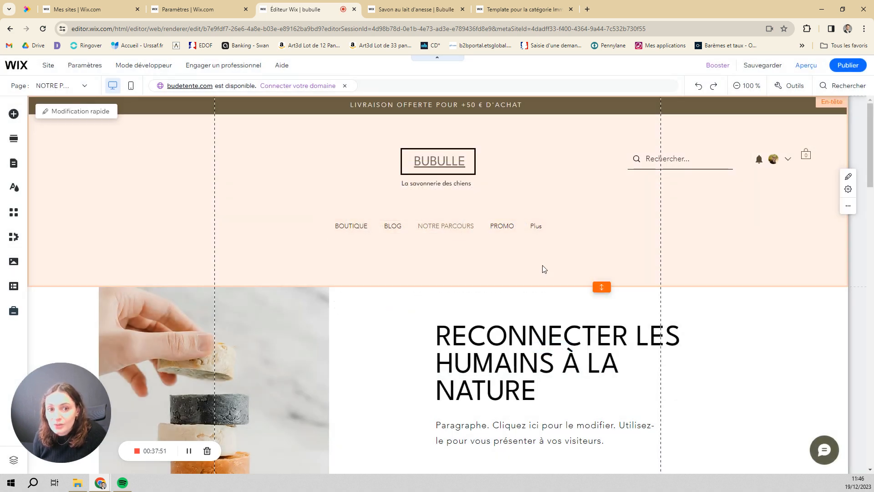
scroll(457, 268, "down", 2)
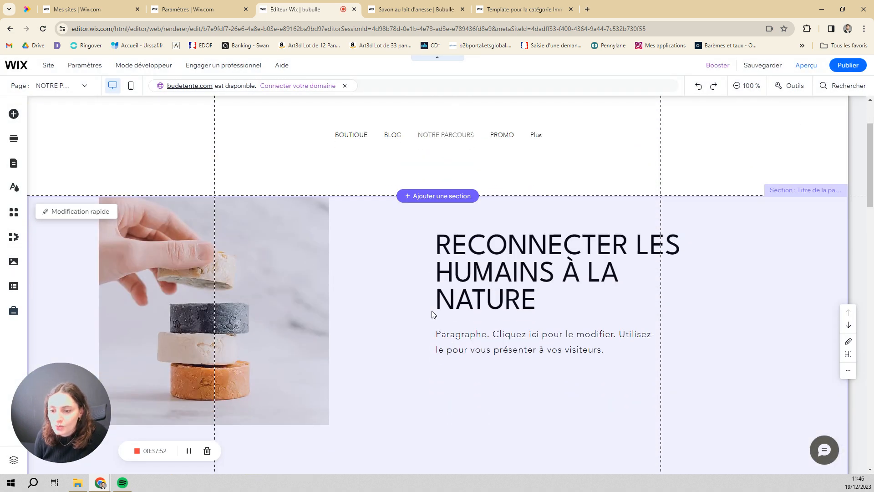
left_click(489, 262)
double_click(489, 263)
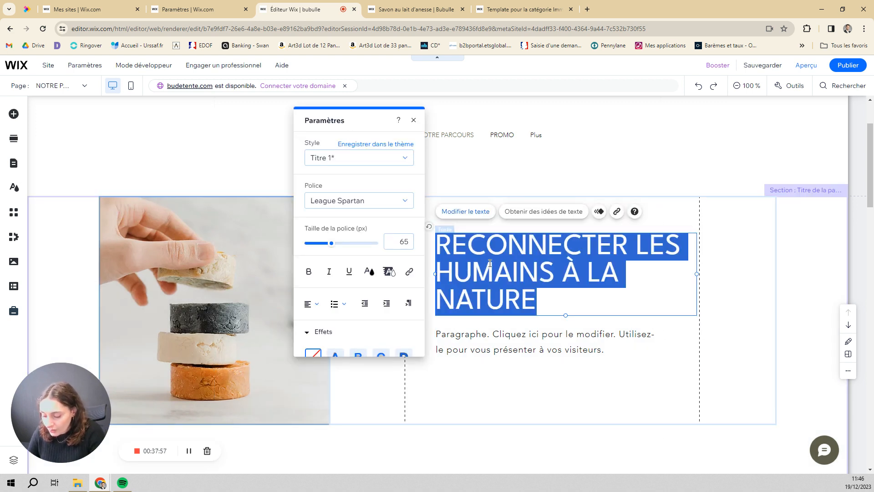
type("BIENVENUE CHEZ")
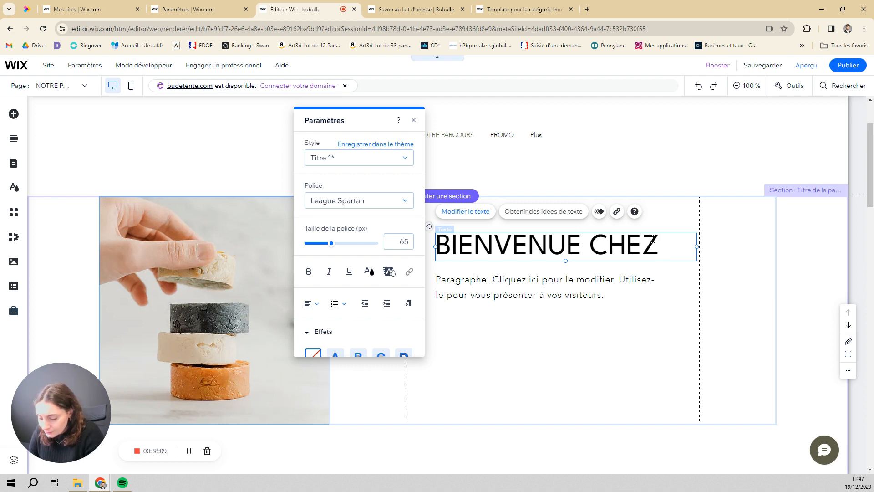
key("Return")
type("BUBULE")
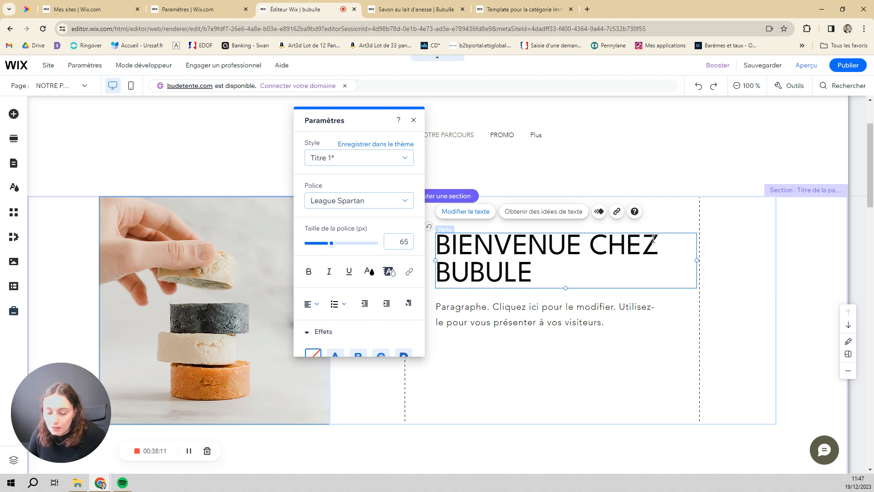
key("Left")
type("L")
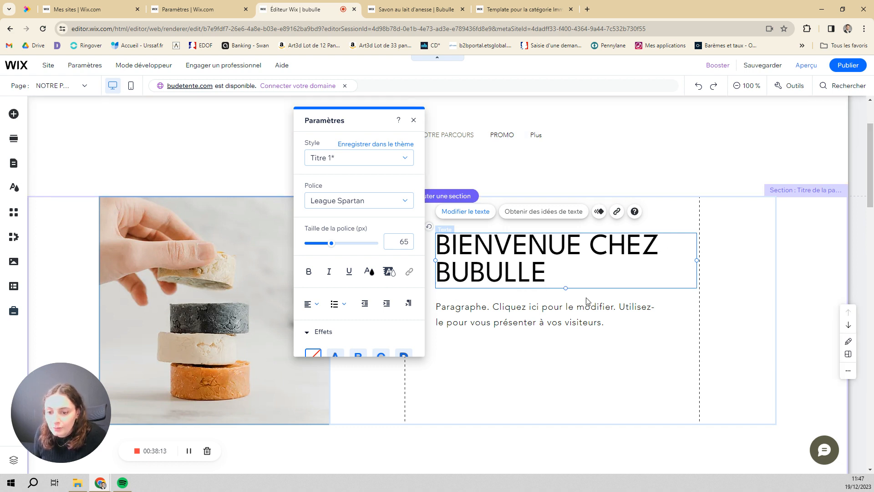
left_click(586, 356)
- Delete the placeholder paragraph under the "BIENVENUE CHEZ BUBULLE" heading
left_click(480, 304)
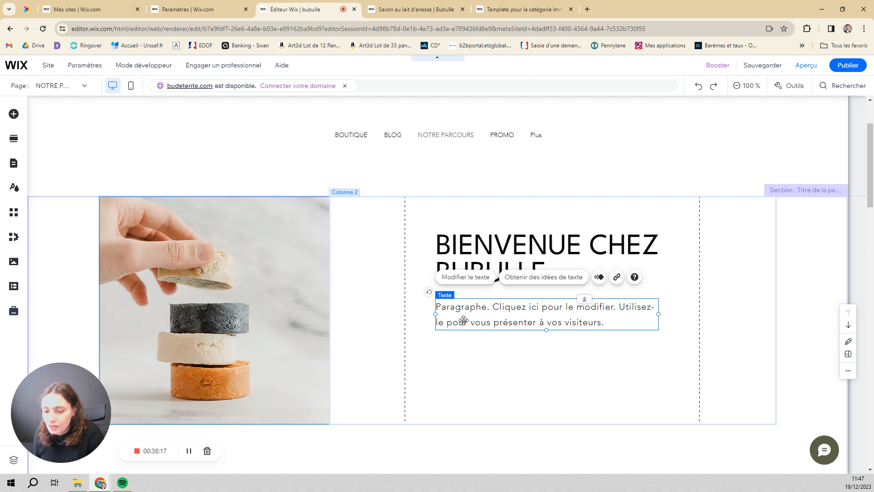
key("Delete")
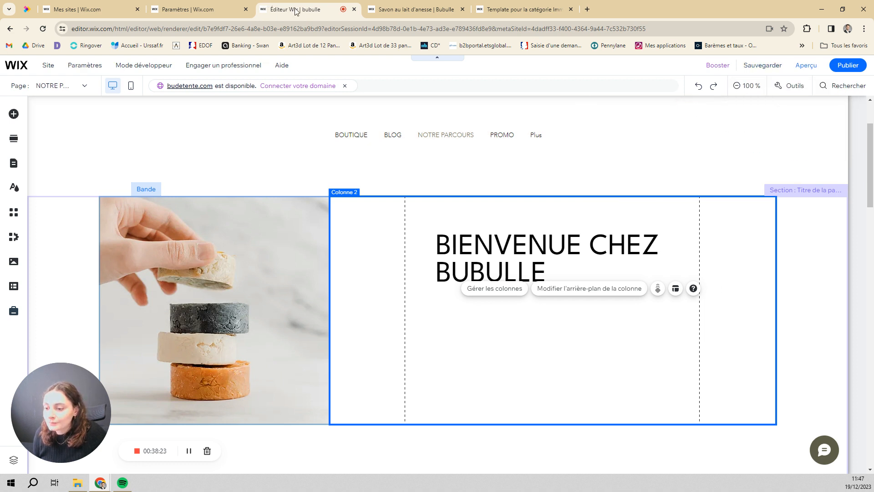
- Switch to the Wix dashboard and open the shop's Configuration page, discarding the unsaved shipping changes
left_click(200, 9)
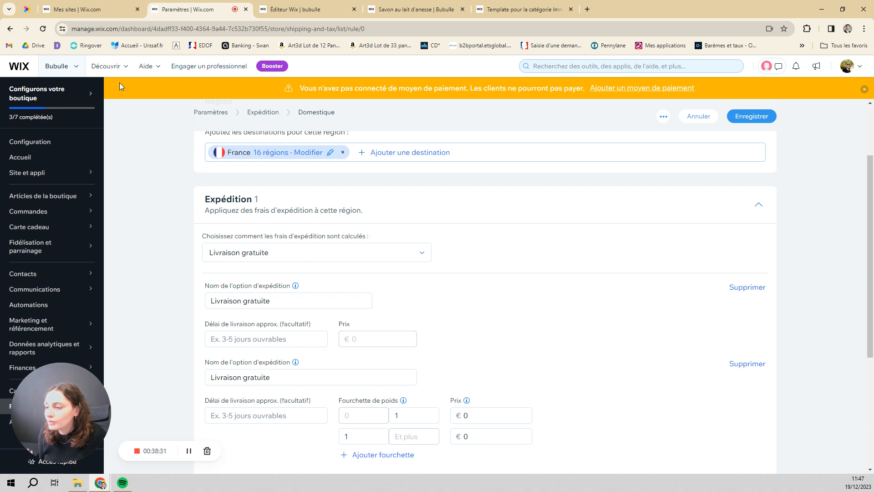
left_click(60, 146)
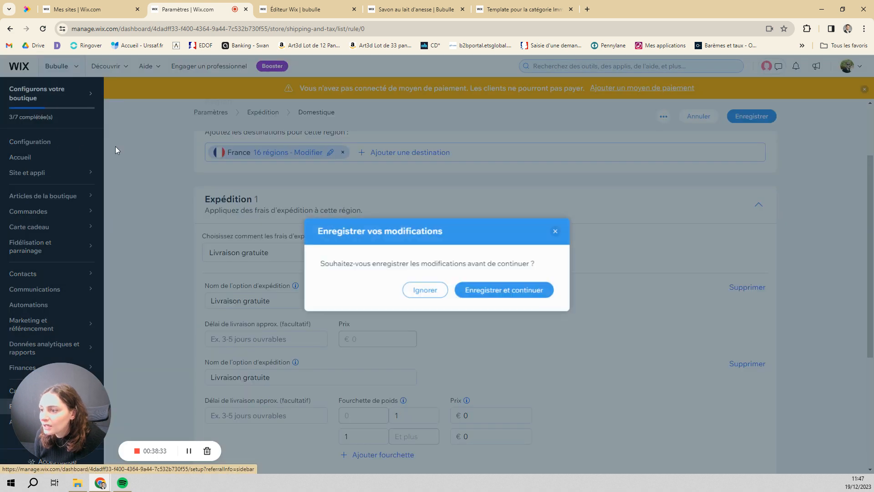
left_click(421, 292)
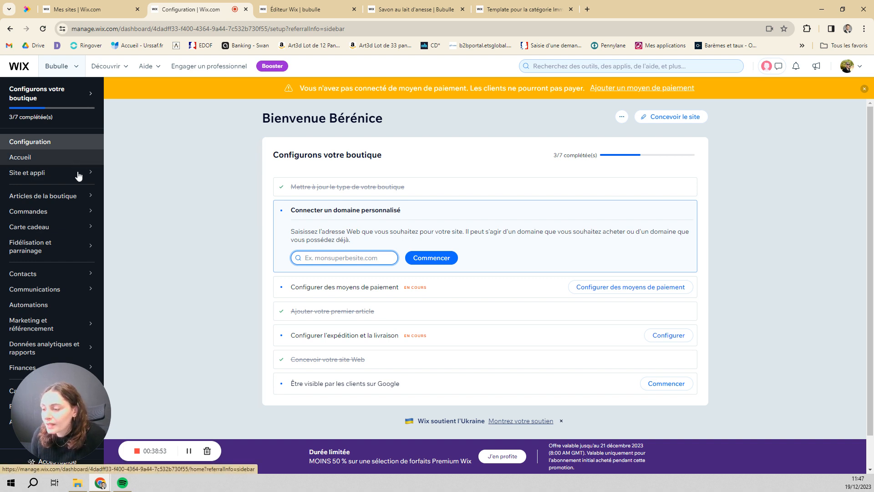
- Look through the dashboard's sections down to the Données analytiques et rapports options
mouse_move(81, 196)
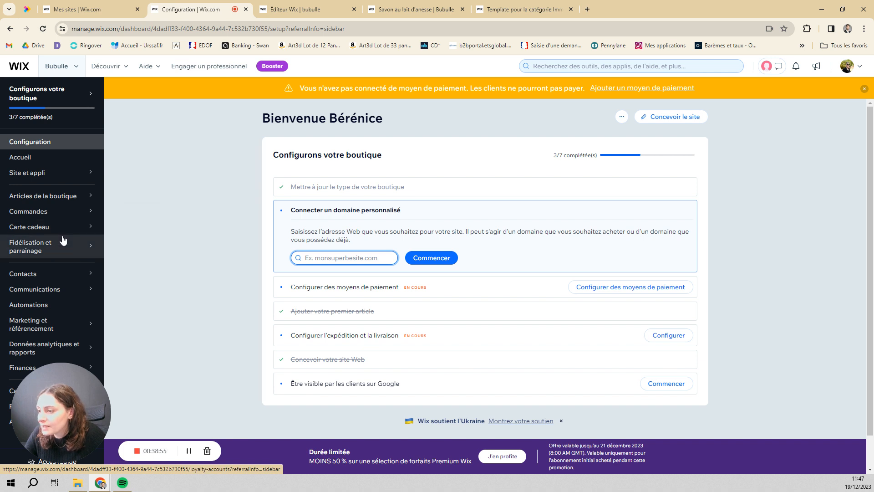
mouse_move(68, 347)
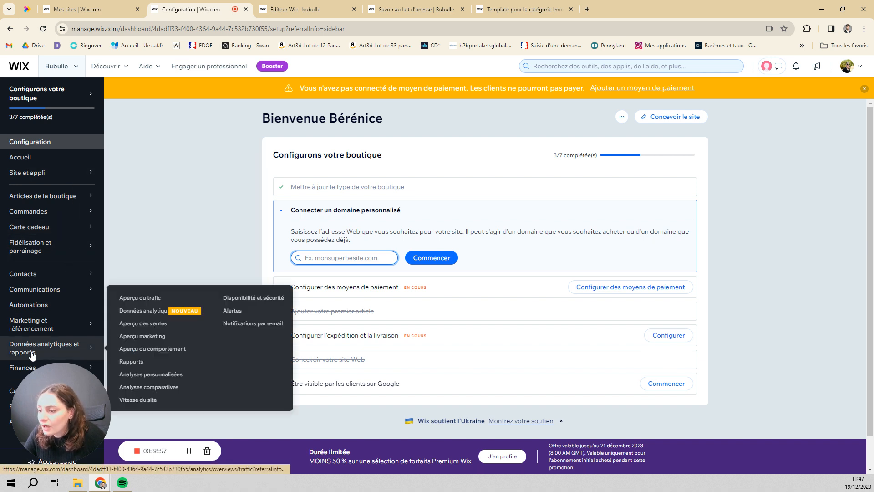